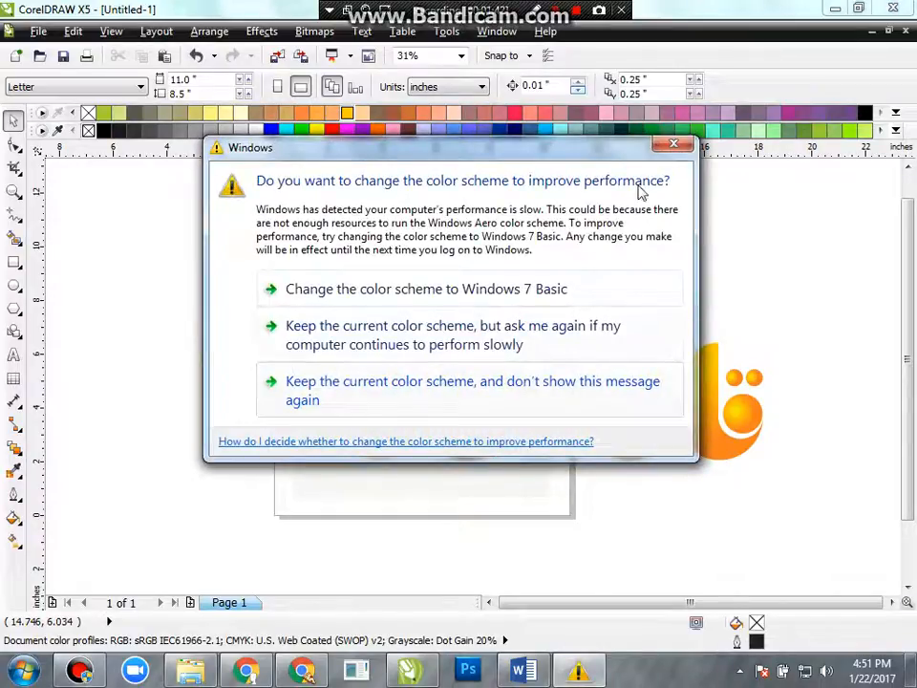
- Dismiss the Windows color scheme prompt and draw a rectangle about 1.53 by 1.16 inches across the tall stem of the off-page logo copy
click(673, 144)
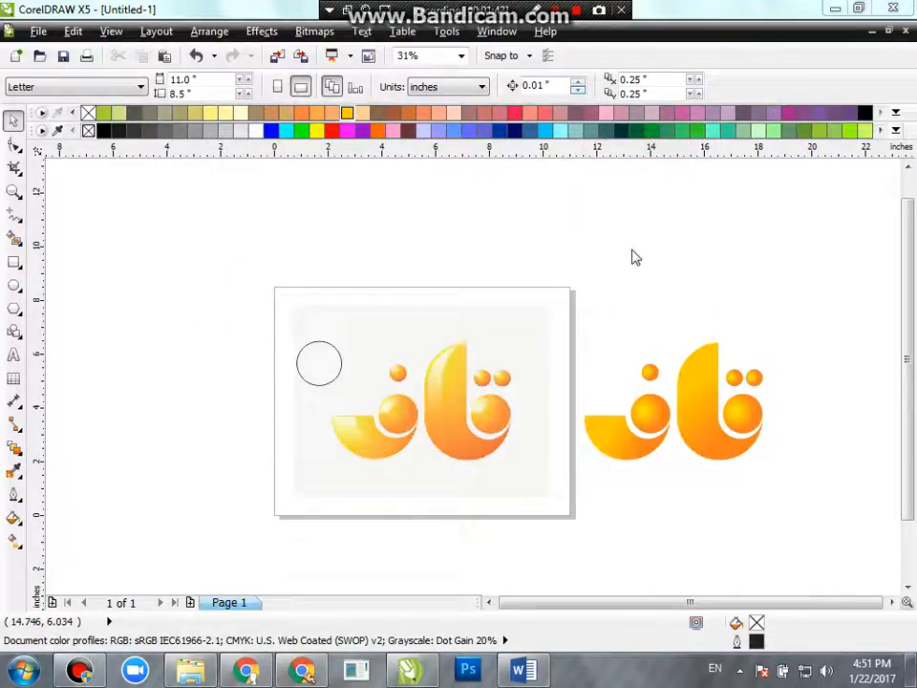
click(13, 261)
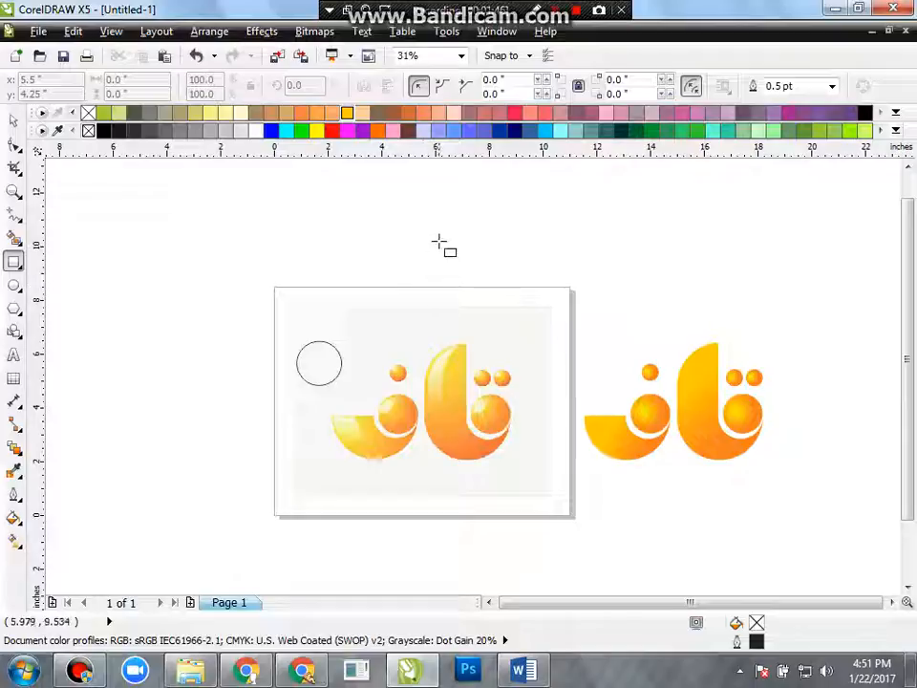
scroll(521, 328, down, 1)
scroll(554, 234, up, 1)
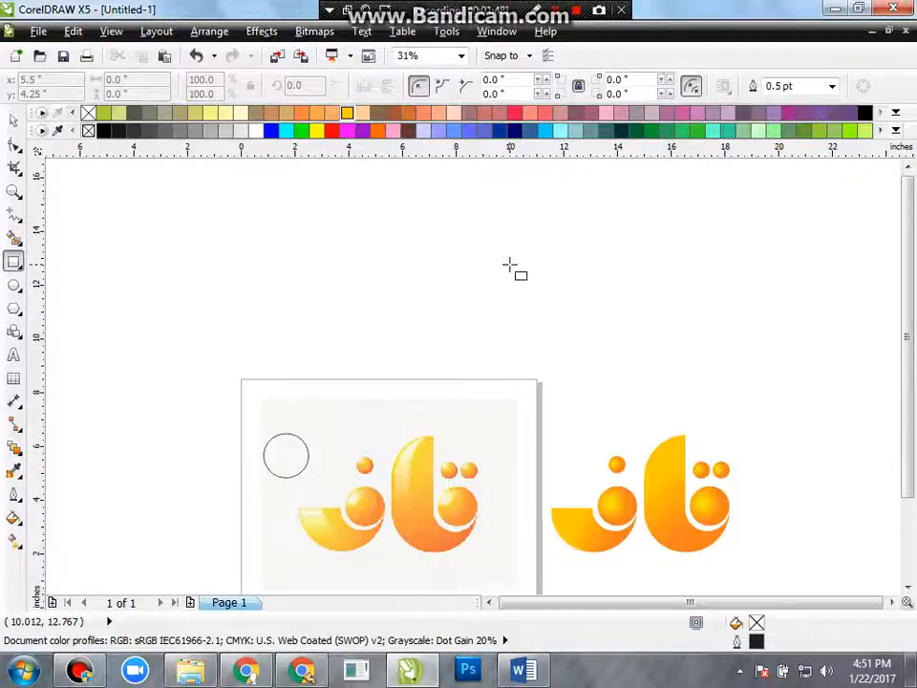
scroll(661, 470, up, 1)
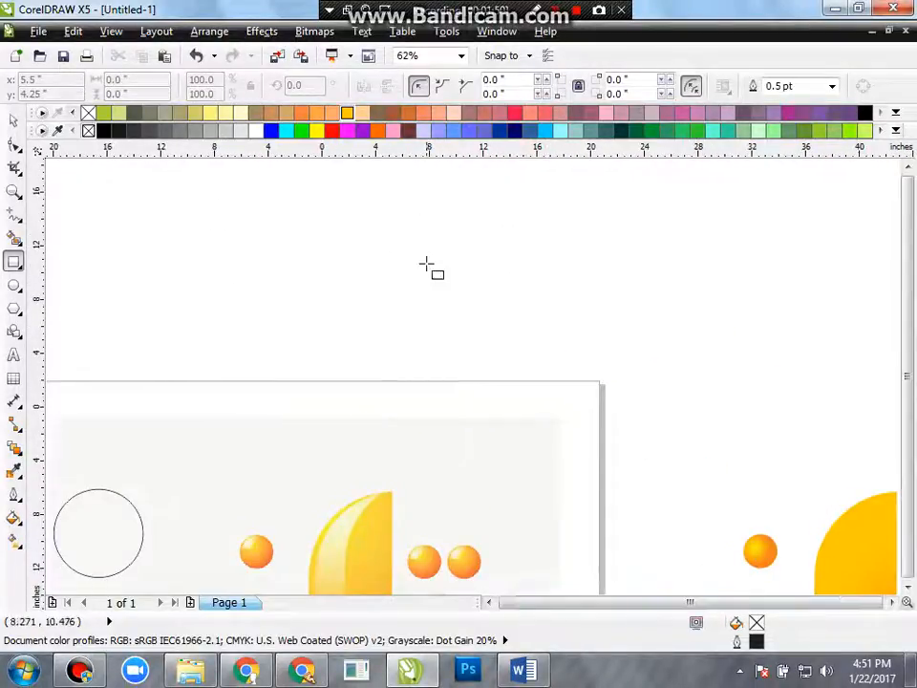
scroll(546, 352, down, 2)
scroll(516, 319, up, 2)
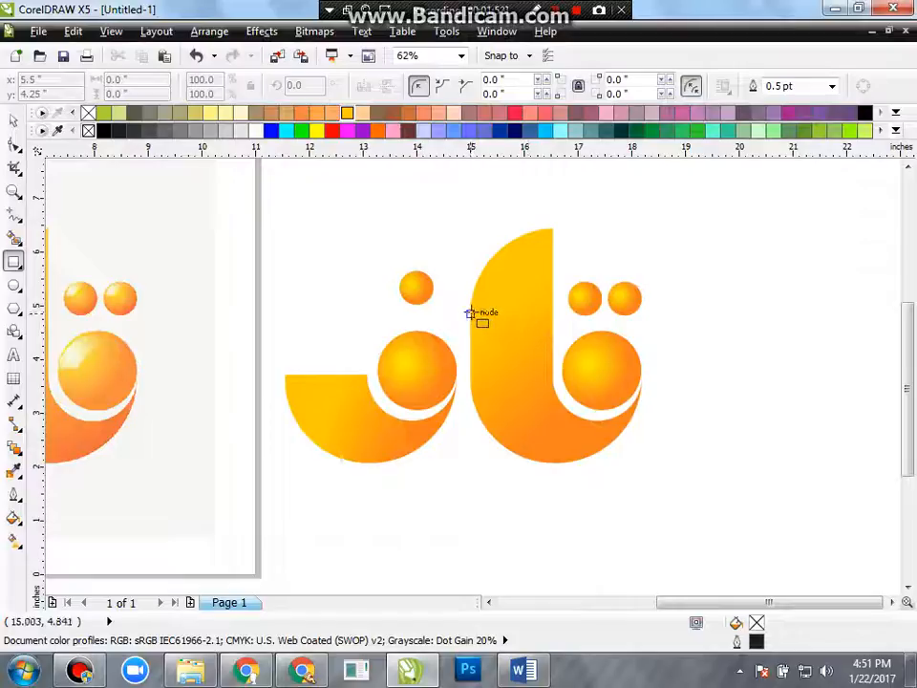
drag(470, 313, 553, 381)
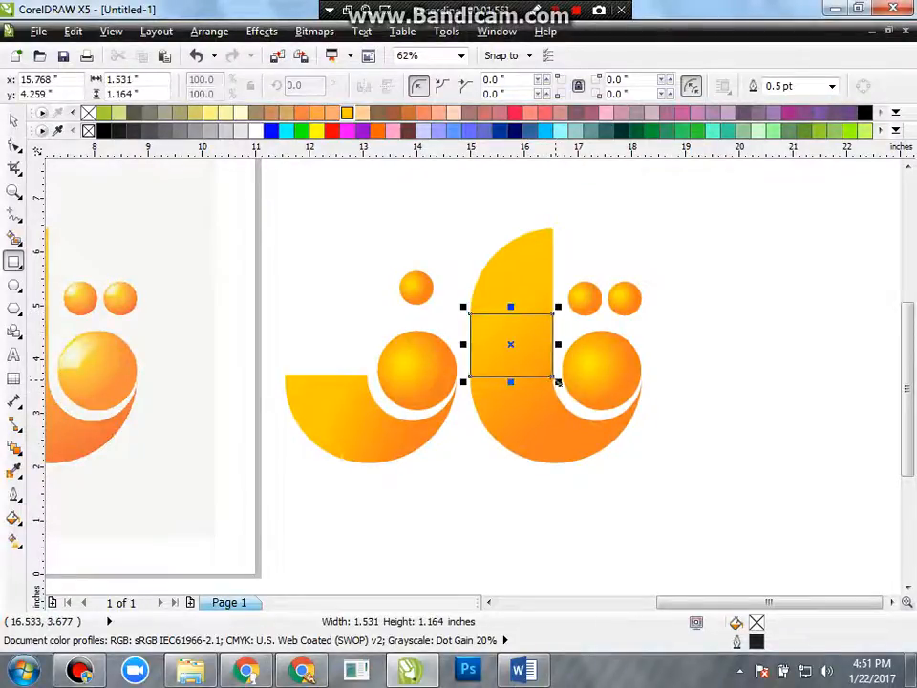
- Stretch the rectangle to the tall letter's full height, about 4.36 inches, and move it above the page
click(14, 121)
drag(510, 307, 539, 229)
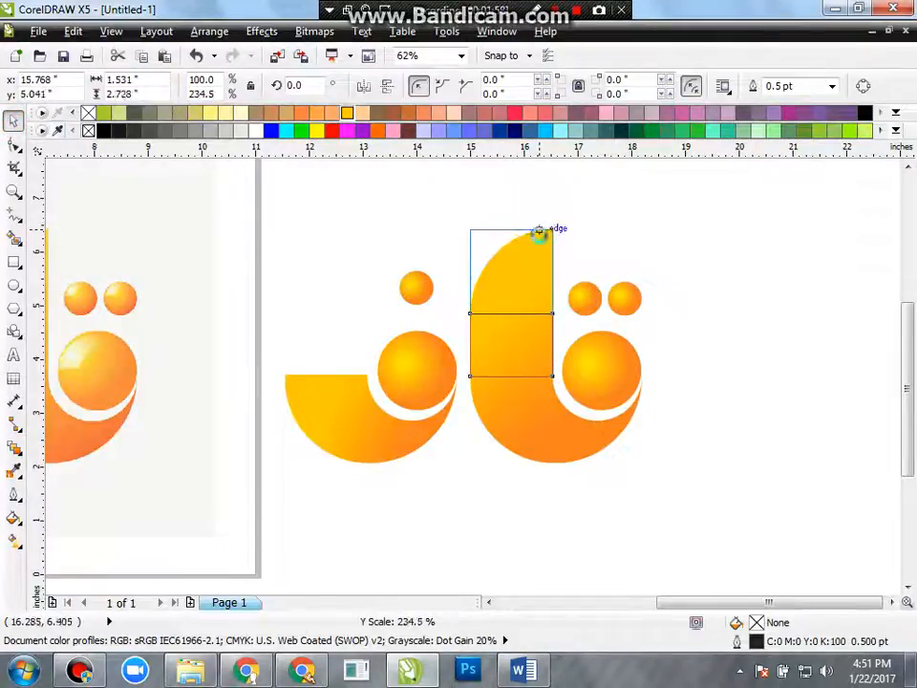
drag(512, 378, 531, 467)
scroll(511, 419, down, 1)
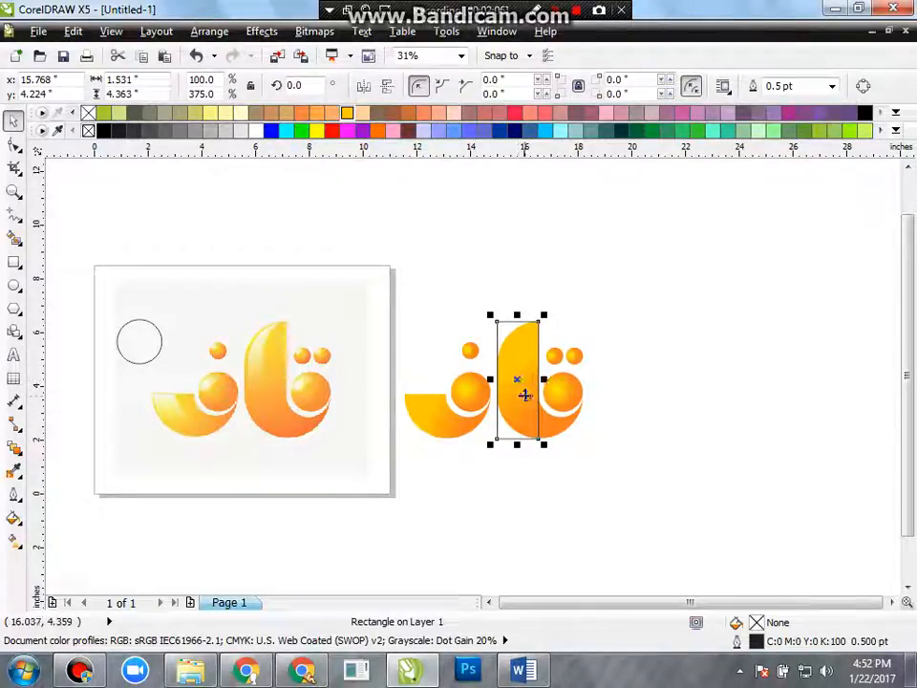
drag(522, 384, 360, 191)
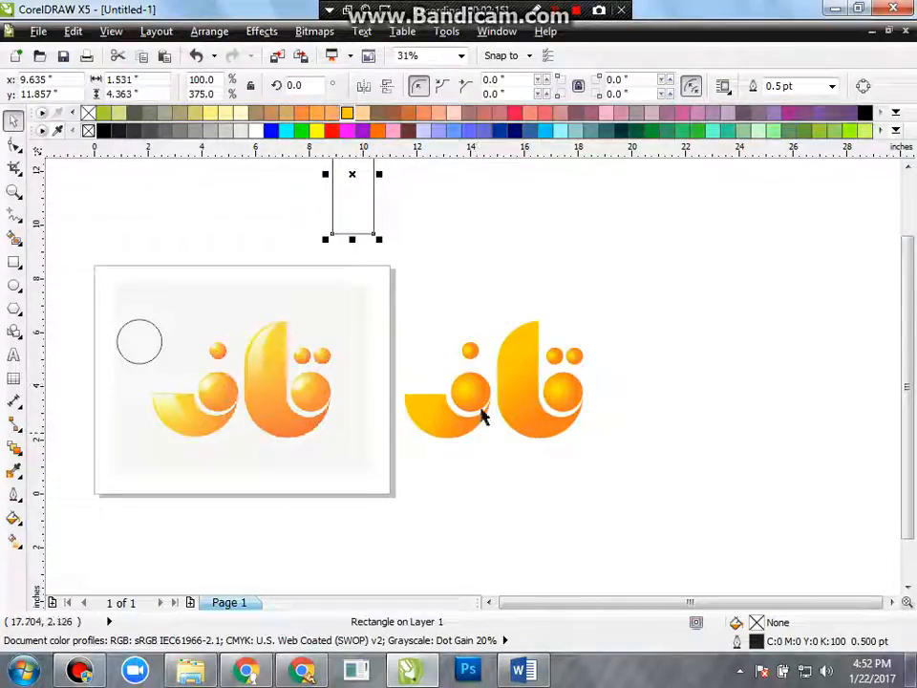
- Move the outlined circle and the off-page logo copy's left large gradient ball above the page, beside the rectangle
click(133, 340)
drag(133, 340, 246, 238)
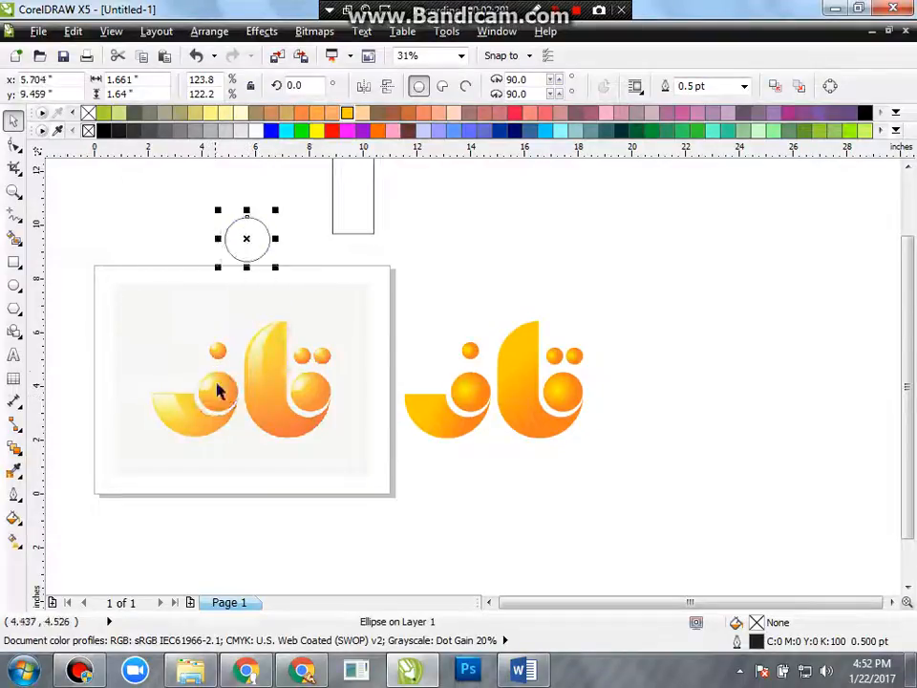
mouse_move(216, 384)
mouse_down()
mouse_move(279, 275)
mouse_move(218, 384)
mouse_up()
click(252, 534)
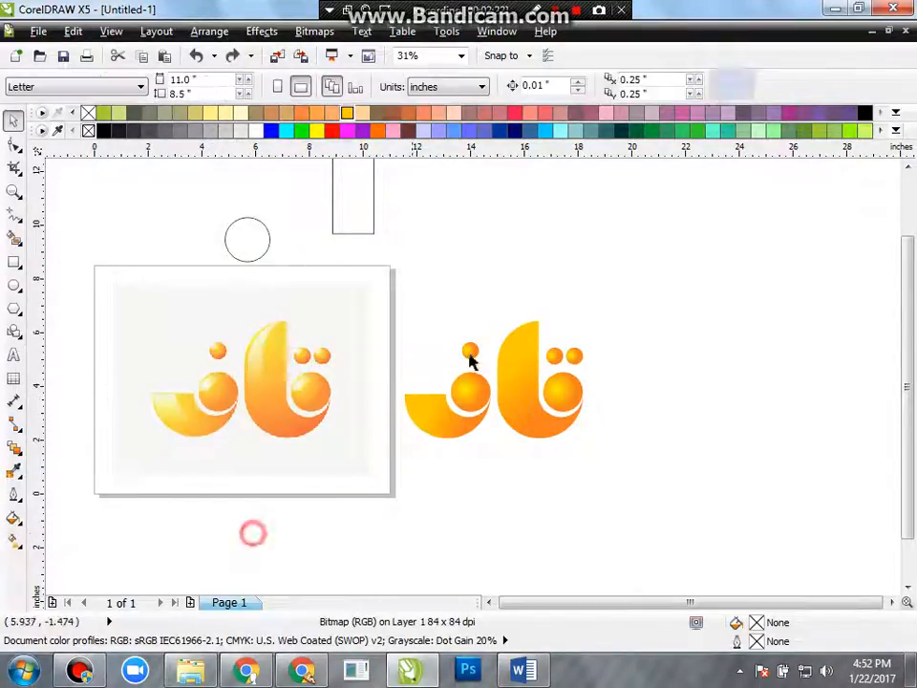
drag(456, 386, 286, 234)
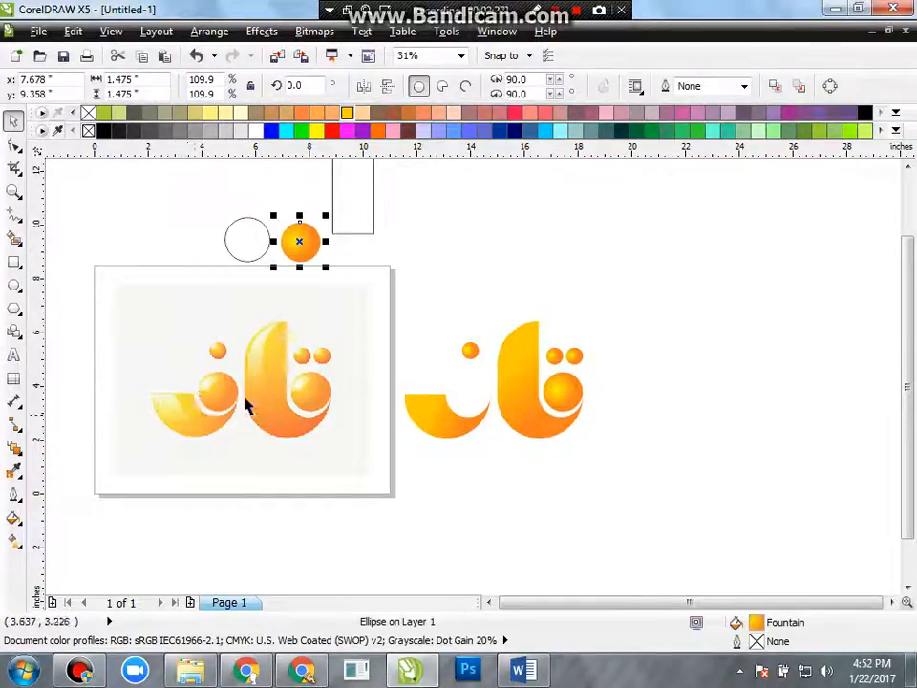
- Round the rectangle's upper-right and lower-left corners to 0.765 inches with the Shape tool, keeping the other two corners square
scroll(316, 430, down, 1)
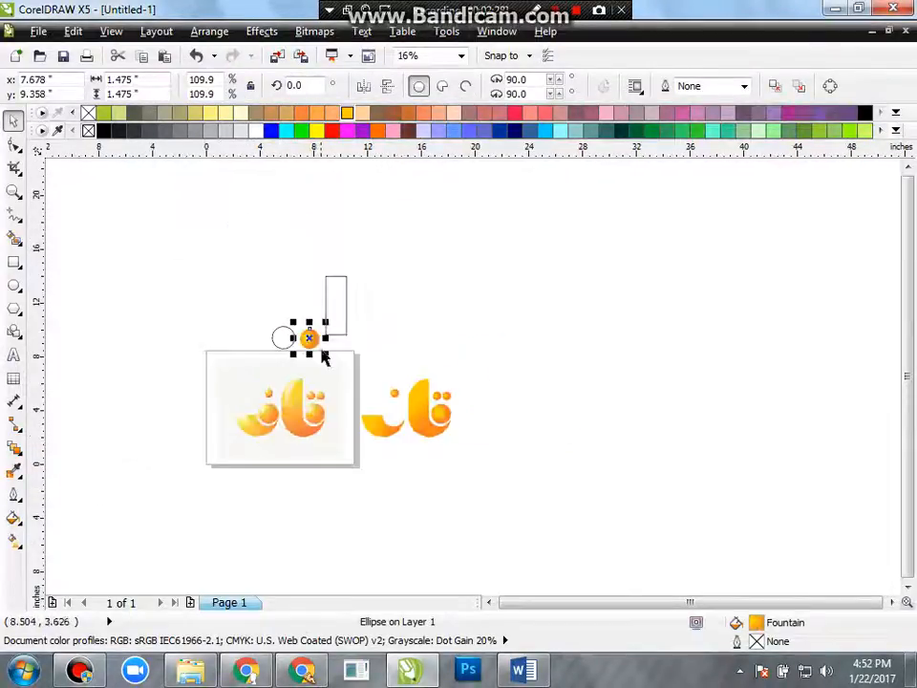
scroll(321, 352, up, 1)
click(368, 352)
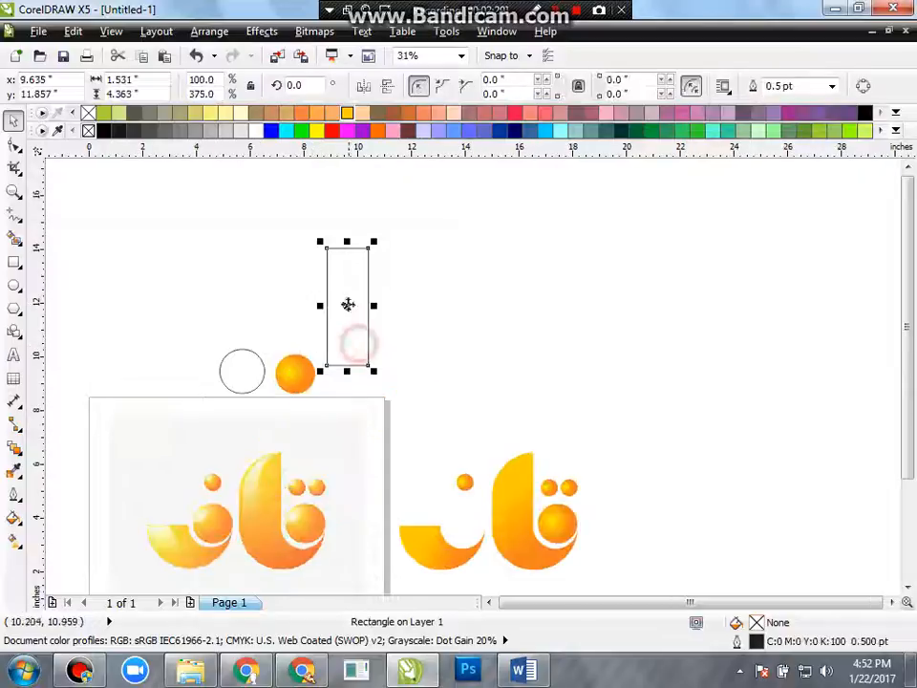
click(13, 143)
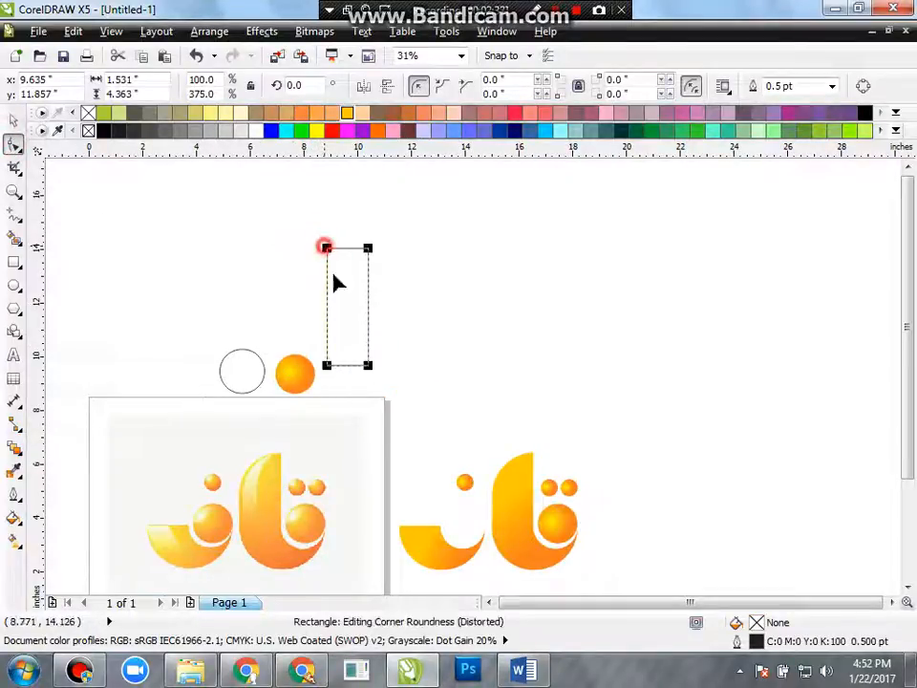
drag(325, 251, 362, 344)
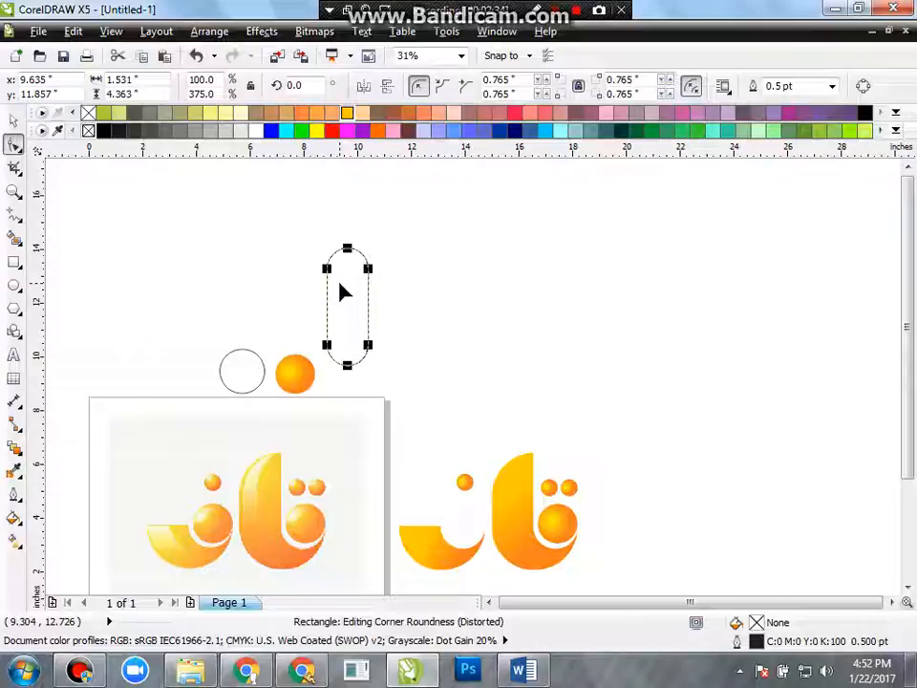
click(326, 269)
drag(326, 270, 325, 248)
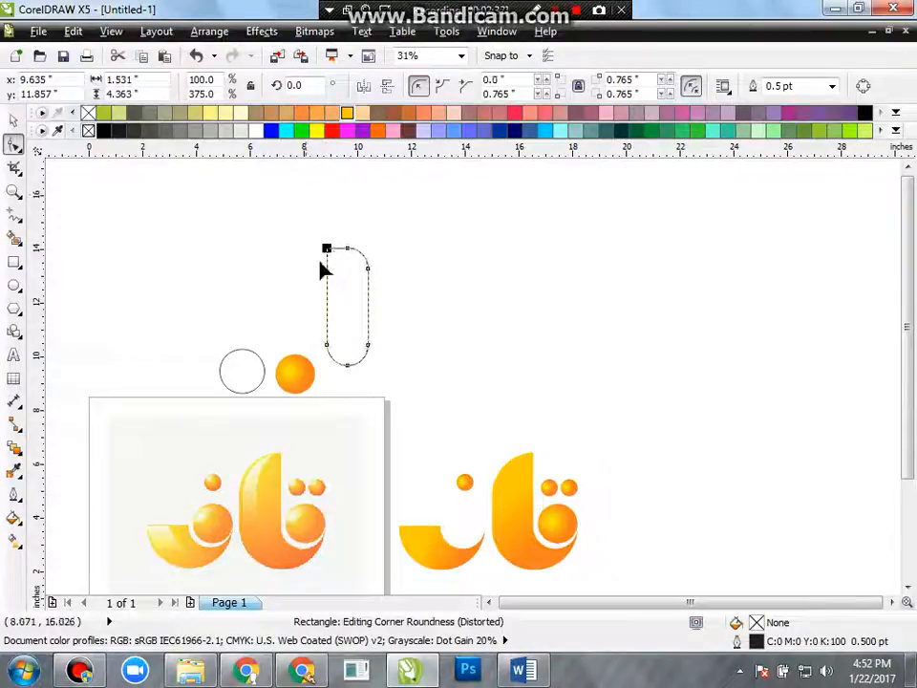
click(368, 347)
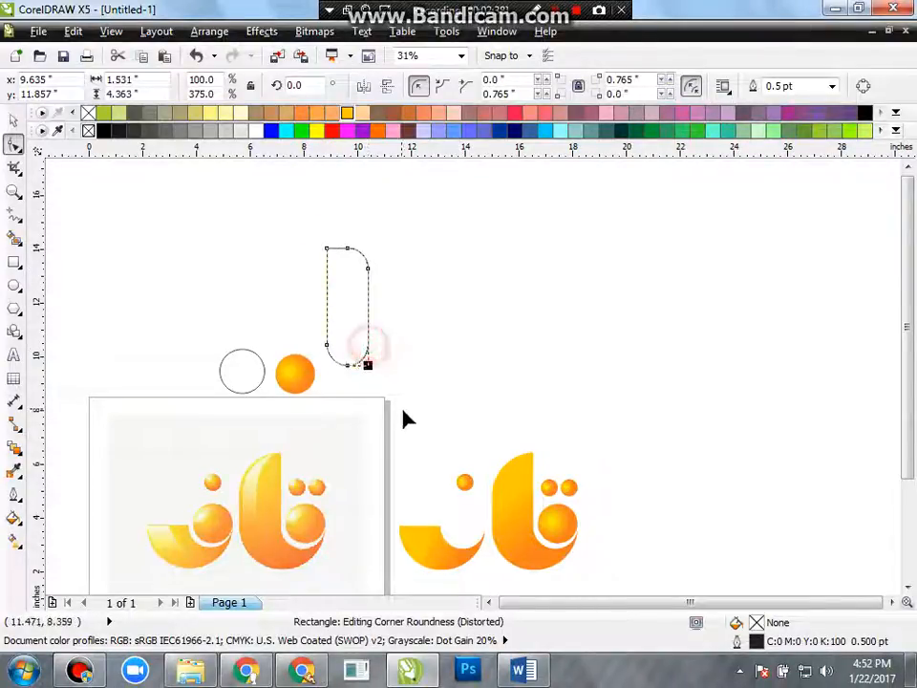
click(14, 118)
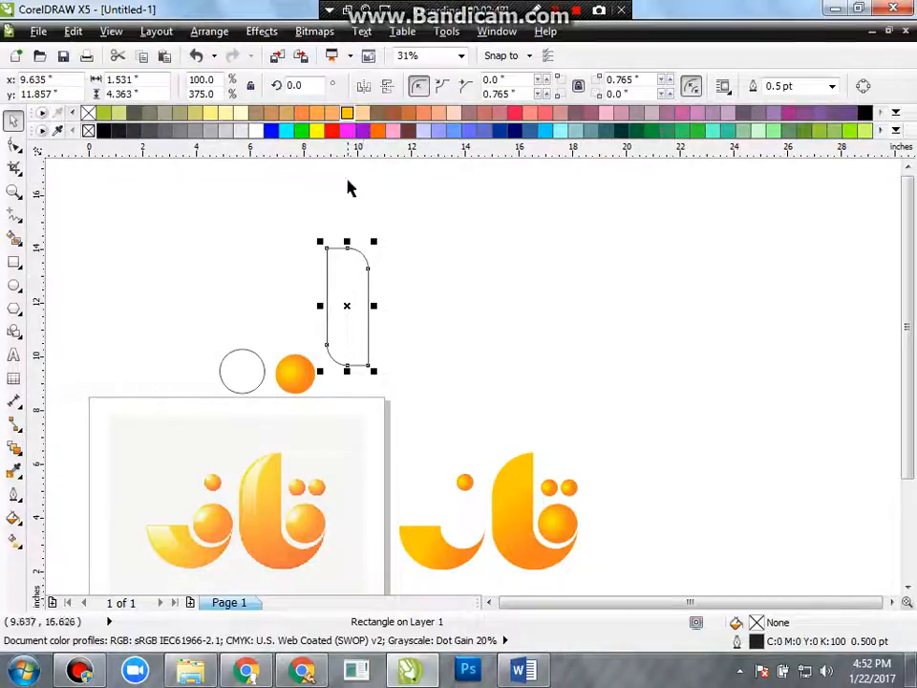
key(alt+e)
key(n)
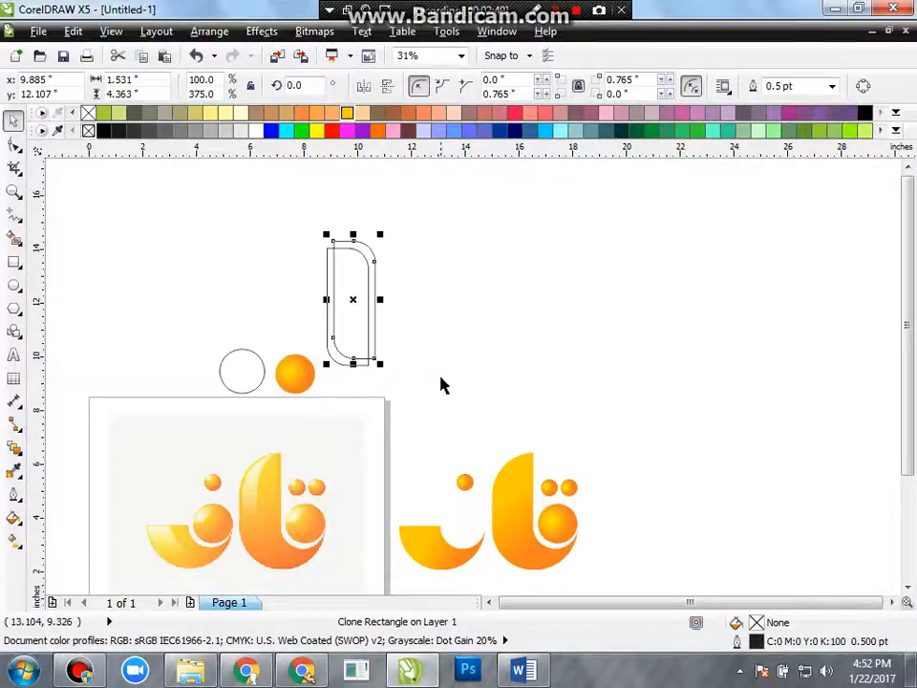
click(373, 313)
key(alt+e)
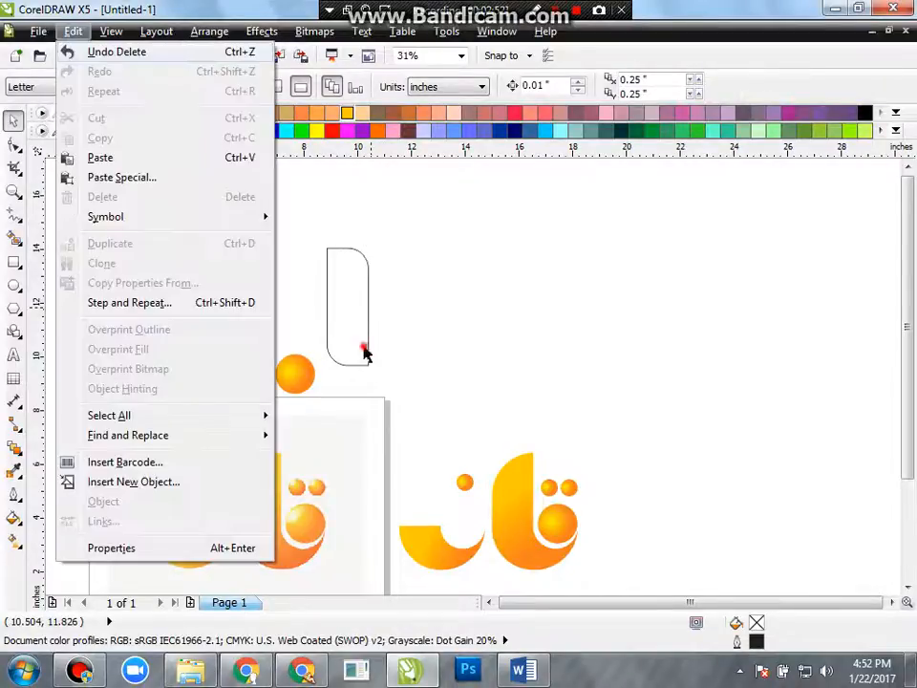
- Copy the fill of the logo copy's tall letter onto the rounded rectangle and remove the rectangle's outline
click(364, 346)
key(alt+e)
key(m)
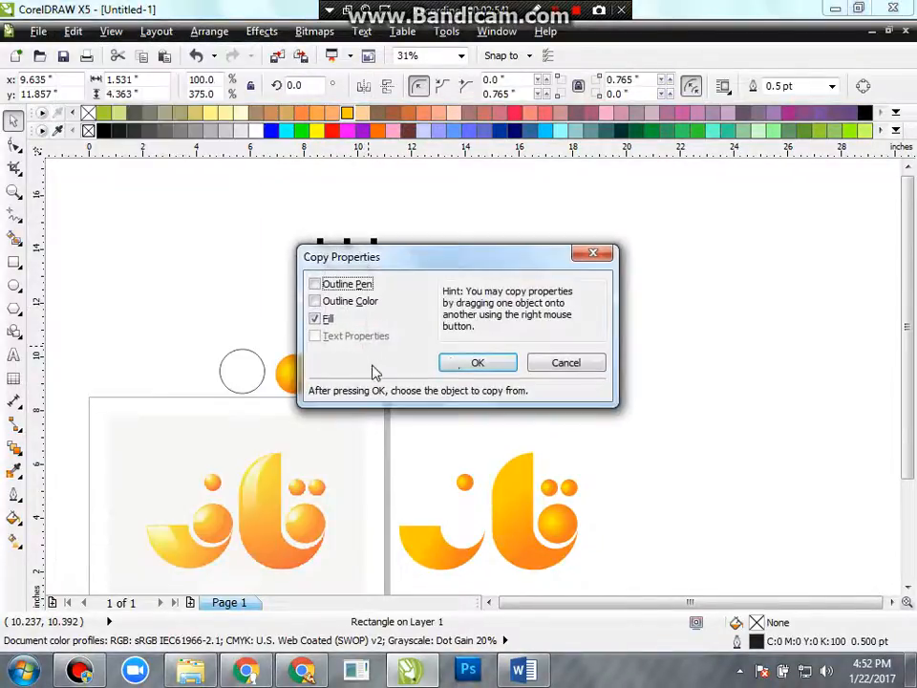
click(467, 362)
click(501, 471)
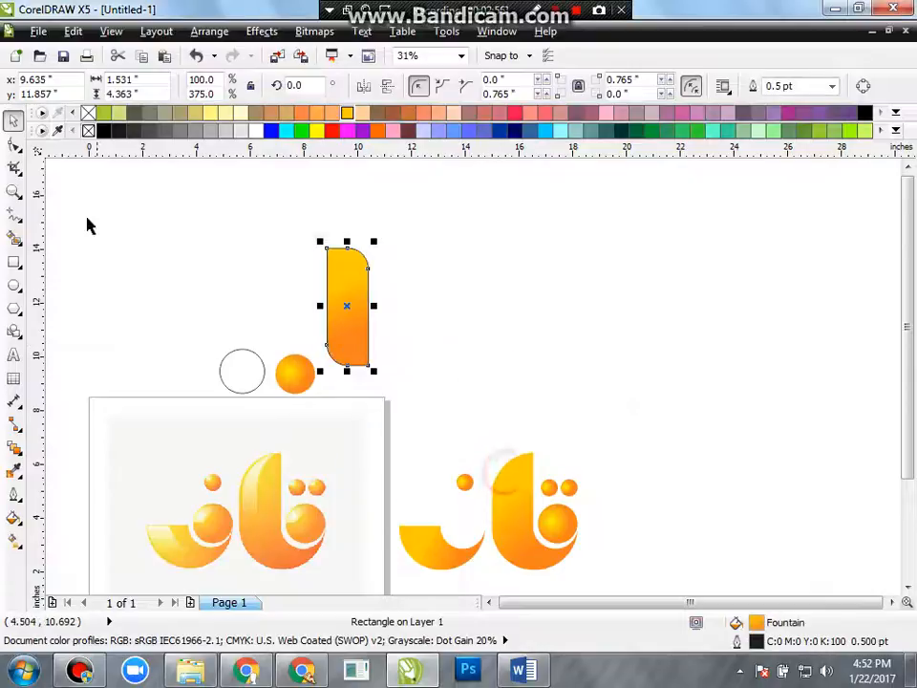
right_click(85, 113)
click(166, 218)
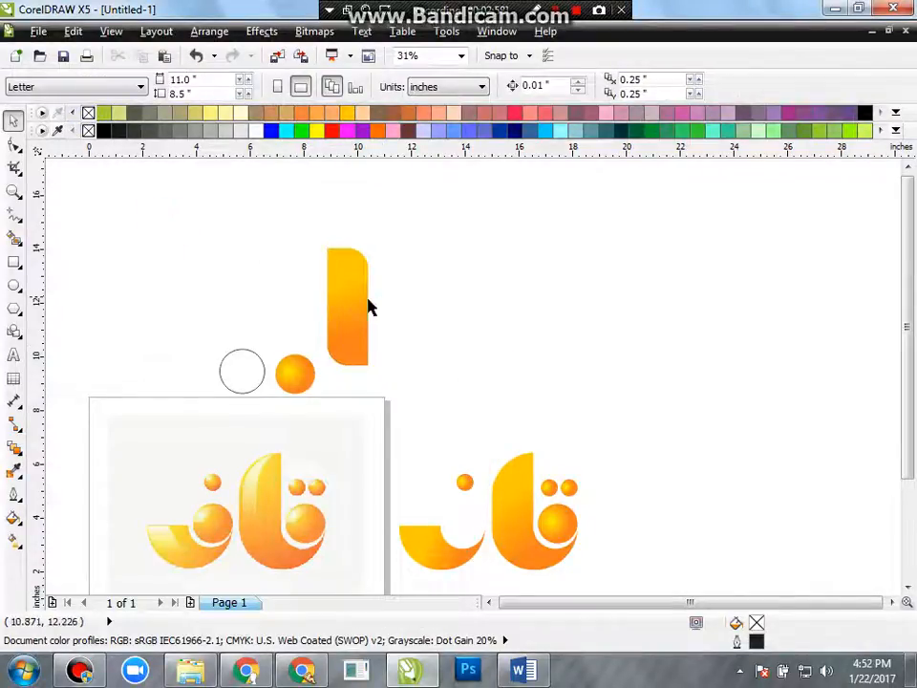
- Mirror the gradient-filled rounded rectangle horizontally
click(368, 301)
scroll(463, 328, down, 2)
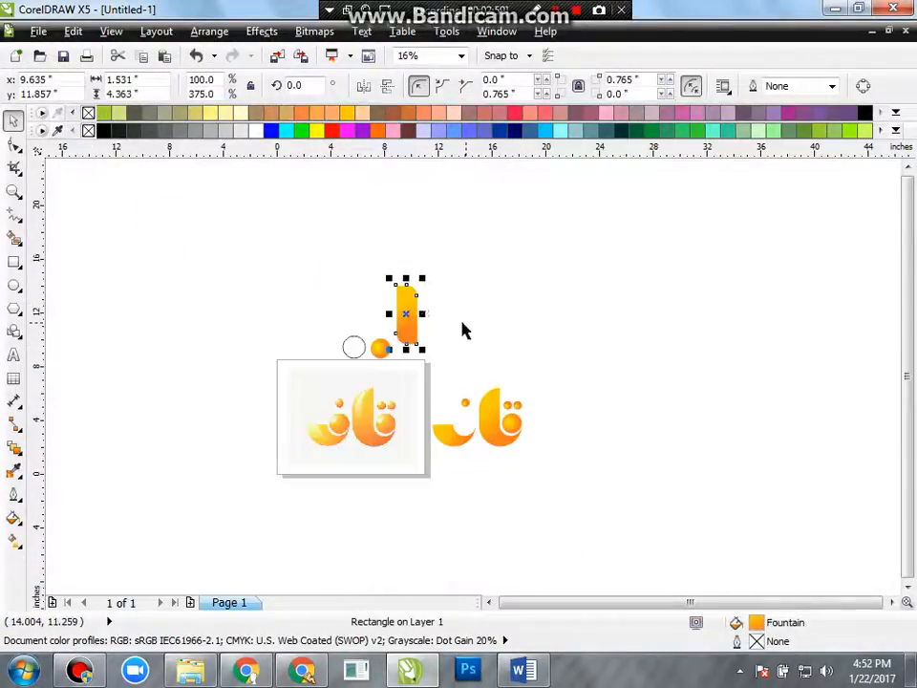
click(364, 87)
scroll(420, 300, up, 2)
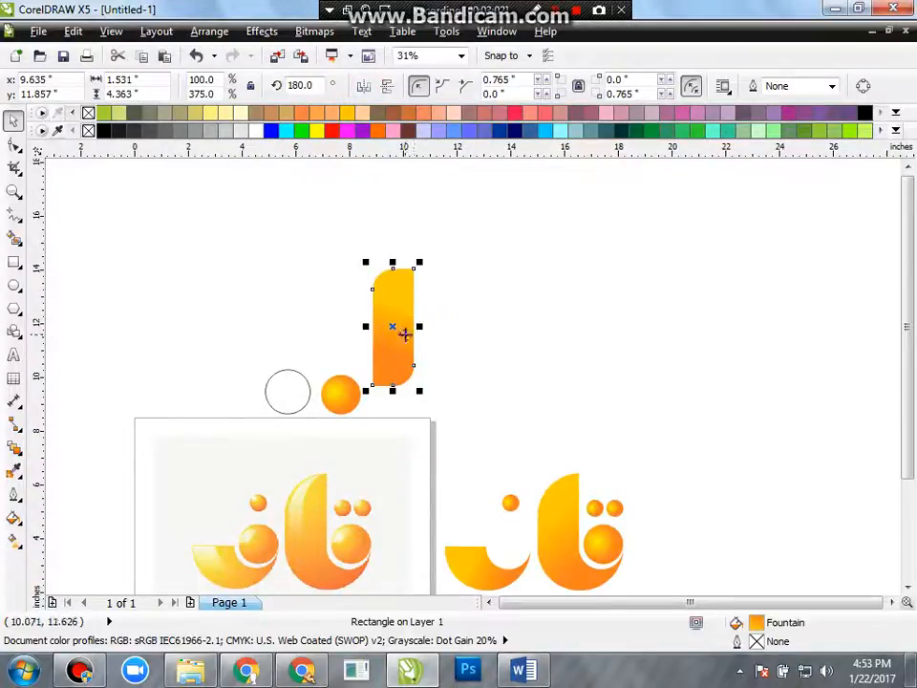
- Try skewing the rounded rectangle vertically so its ends slant upward to the right, undoing each attempt
click(412, 330)
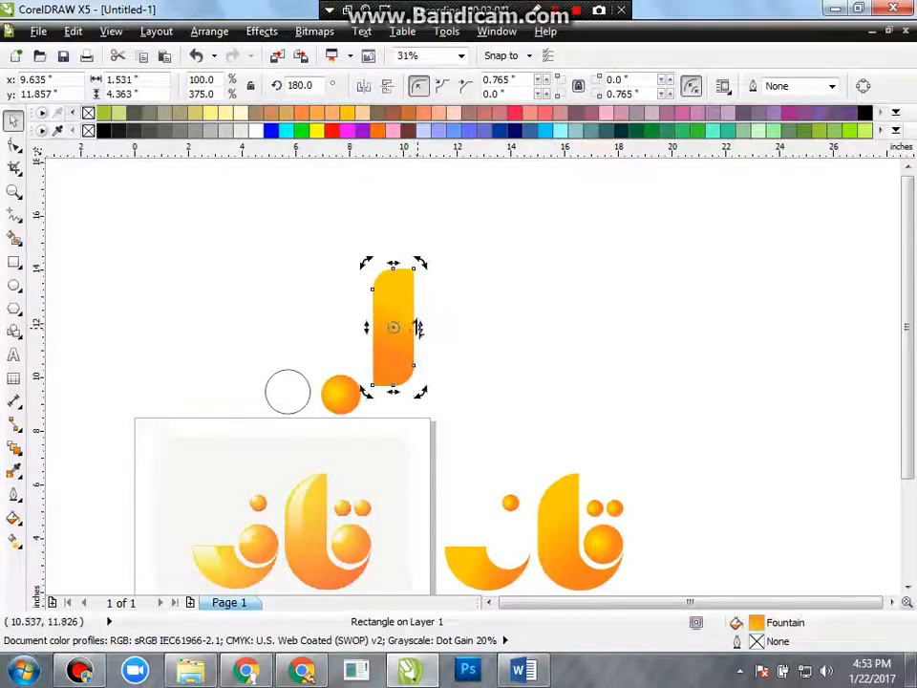
drag(420, 328, 422, 309)
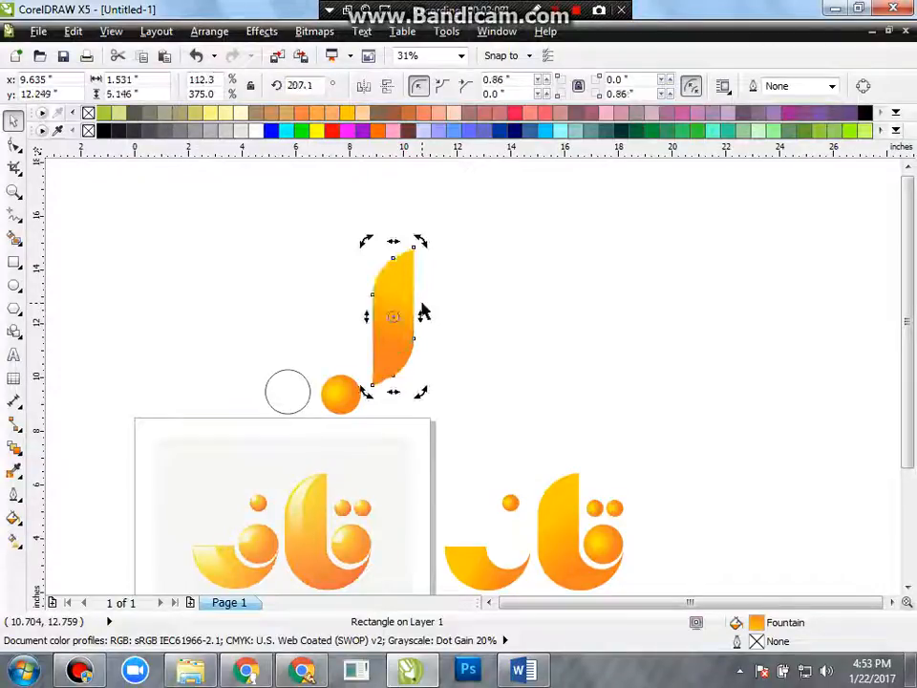
click(448, 317)
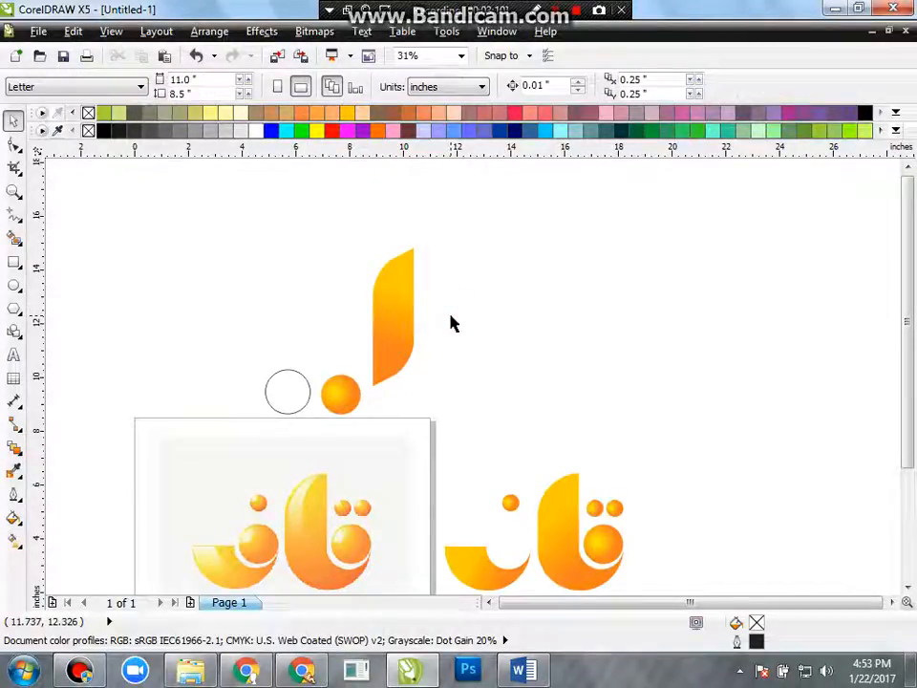
key(ctrl+z)
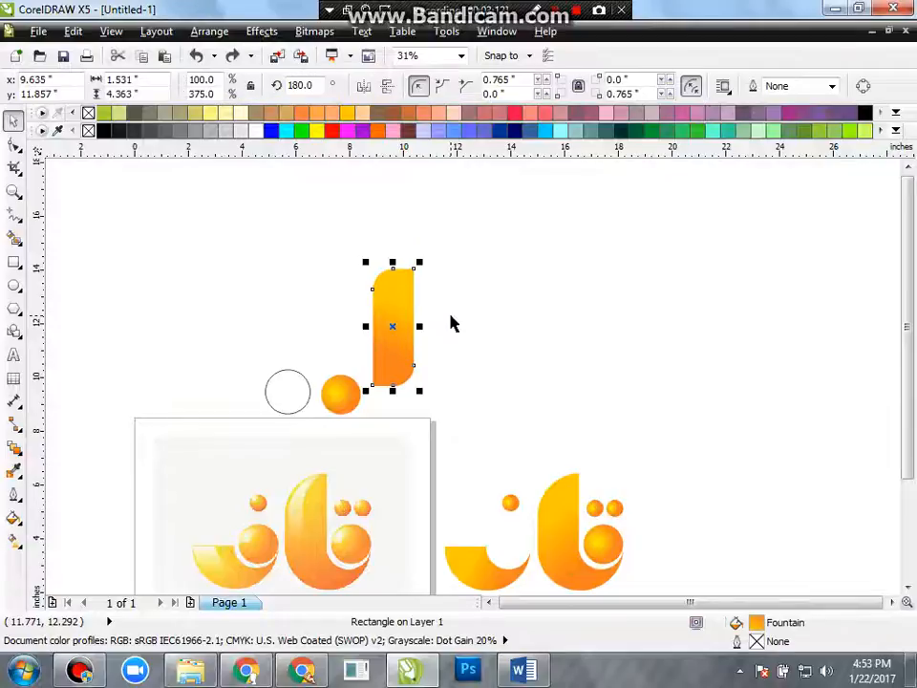
scroll(435, 348, down, 2)
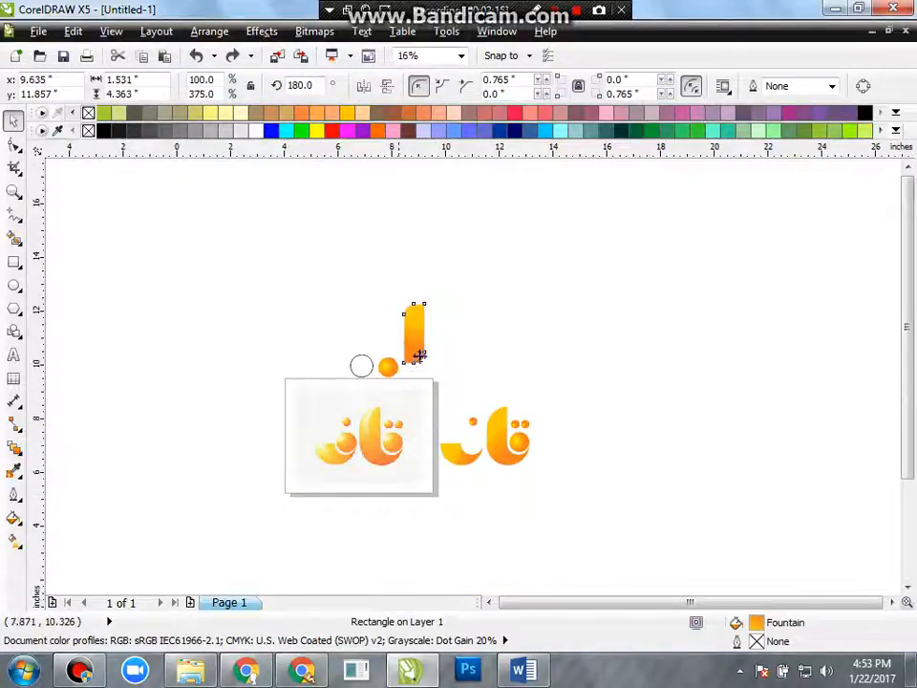
scroll(420, 287, up, 2)
click(431, 321)
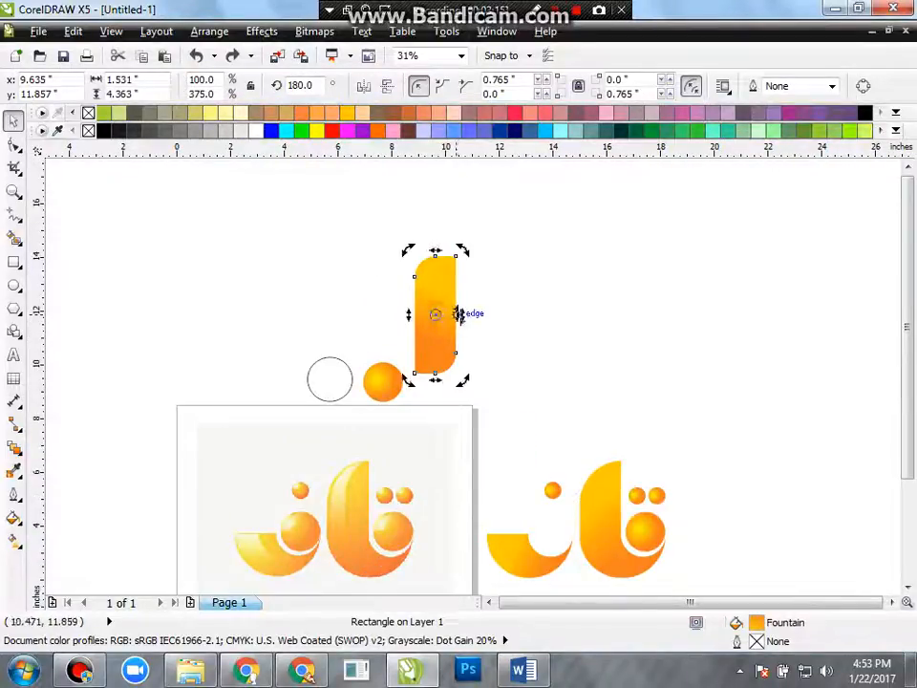
drag(460, 313, 459, 288)
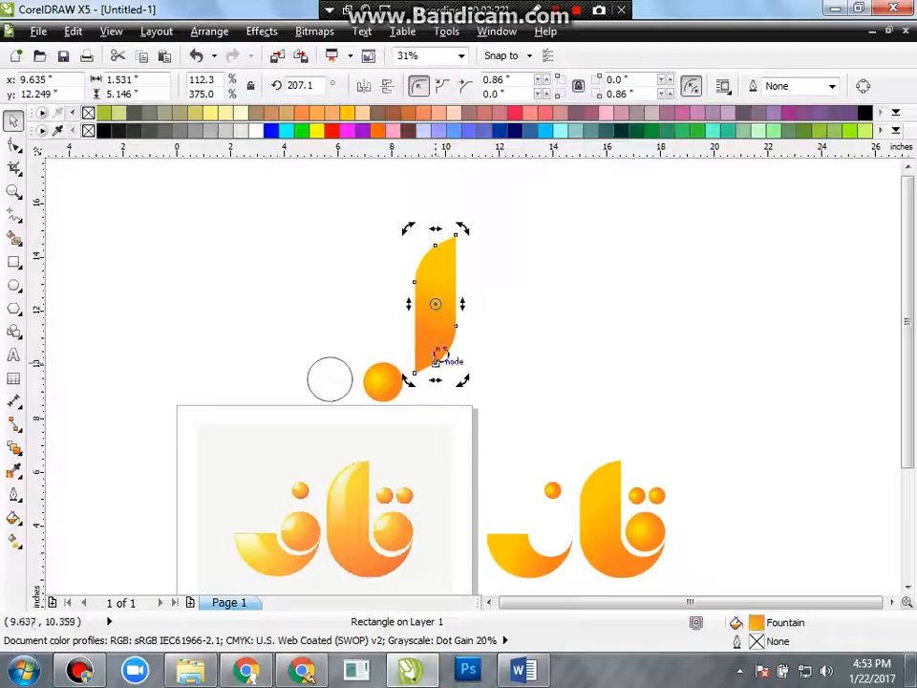
drag(462, 303, 373, 306)
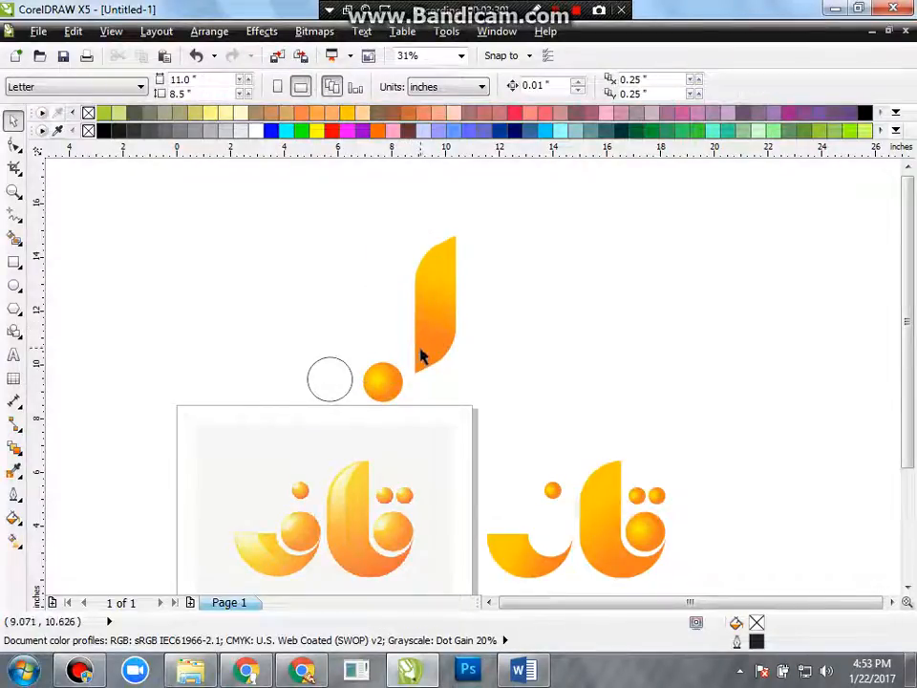
click(421, 356)
key(ctrl+z)
- Move the outlined circle and the gradient ball away from the tall bar, far to its left
click(382, 380)
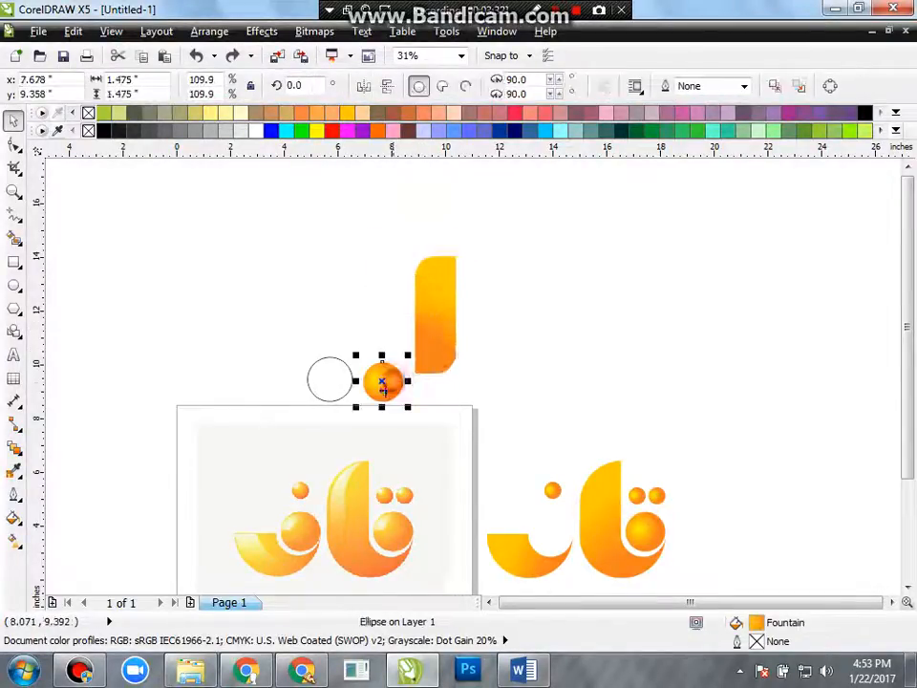
click(333, 388)
drag(311, 387, 102, 361)
click(388, 381)
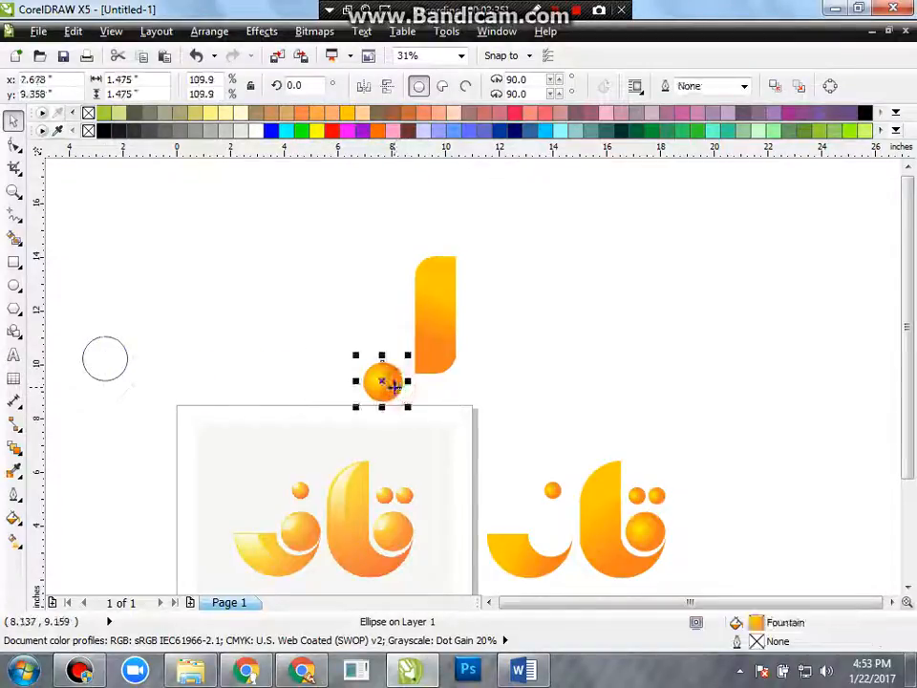
drag(388, 381, 216, 357)
- Place a mirrored copy of the tall bar to its left and delete that copy
click(456, 322)
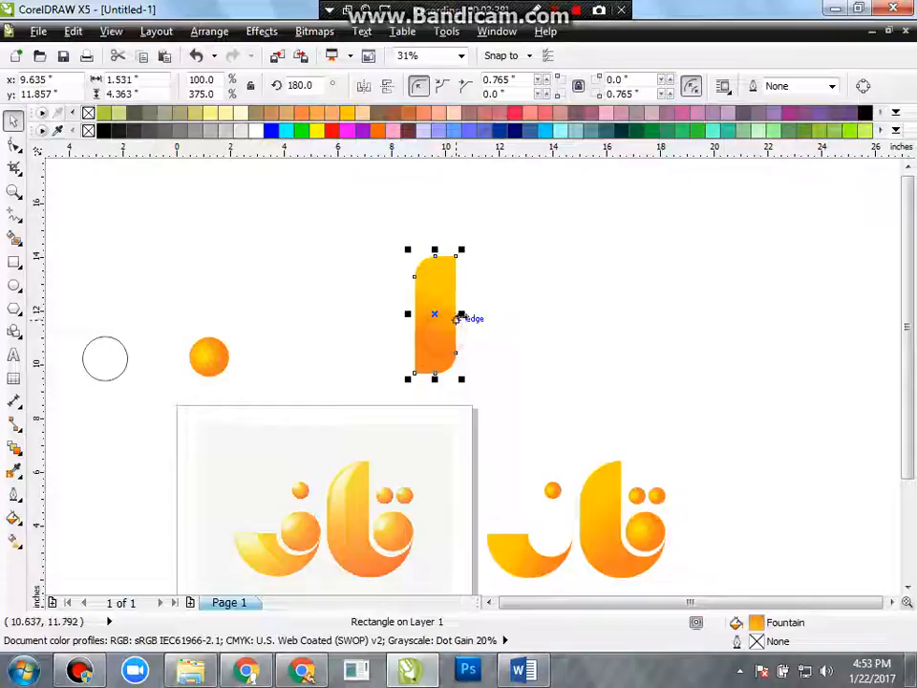
drag(460, 317, 343, 354)
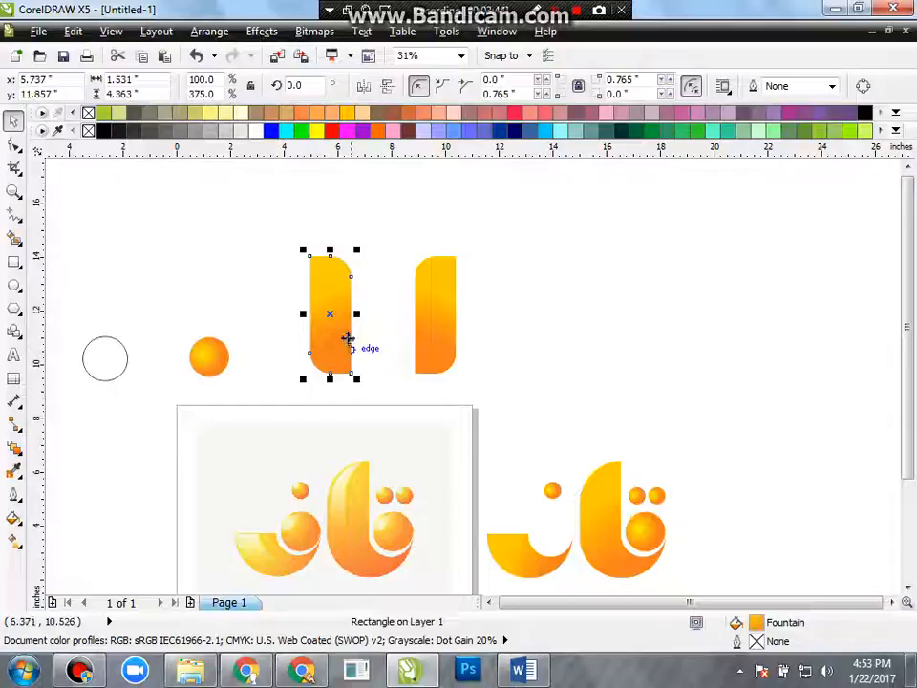
click(334, 356)
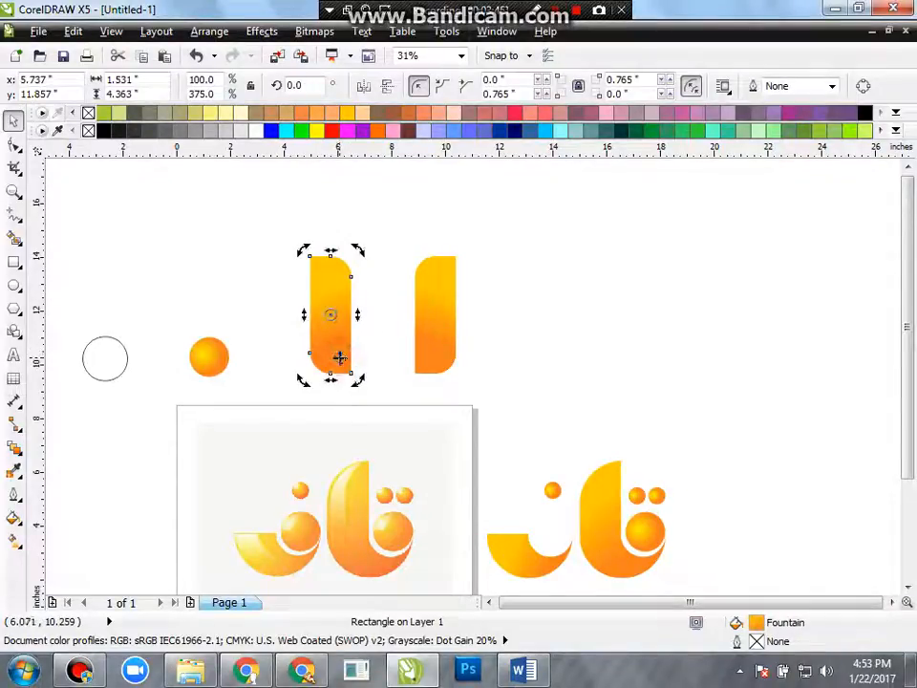
key(Delete)
- Copy the logo copy's bowl-shaped letter beside the tall bar, with its base level with the bar's base
click(523, 566)
drag(528, 556, 333, 362)
shift+click(448, 351)
click(544, 361)
click(312, 358)
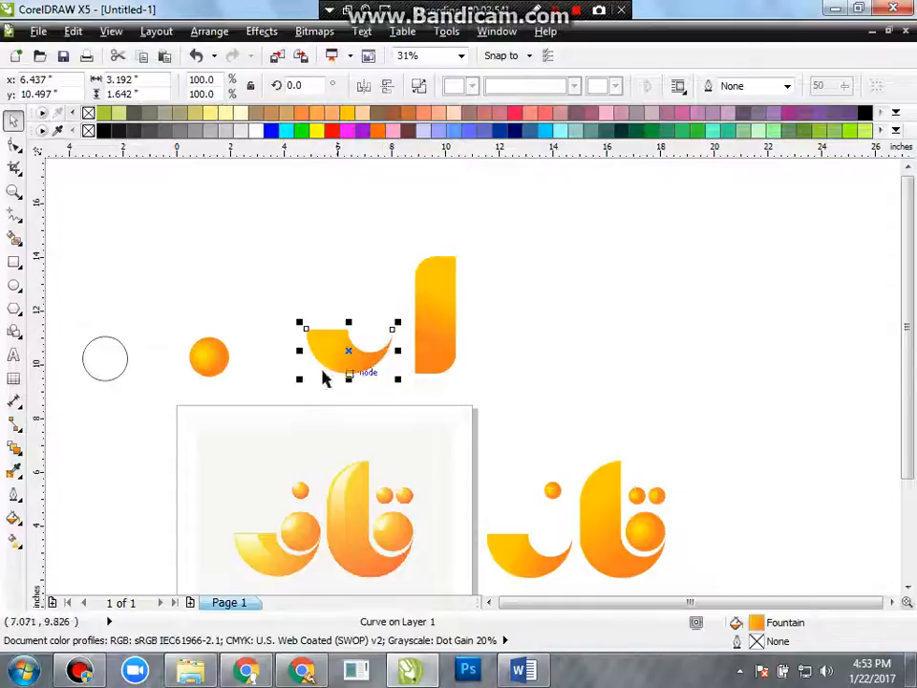
- Copy a small dot from the logo copy to below the bowl's right tip, level with the tall bar's base
drag(636, 493, 389, 365)
shift+click(424, 361)
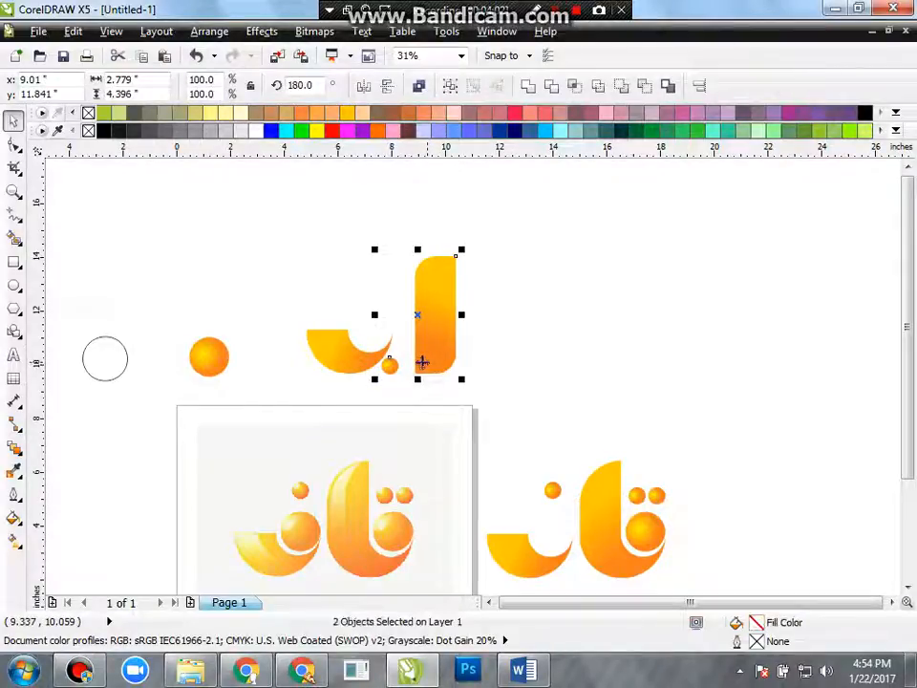
click(570, 383)
click(334, 360)
shift+click(448, 354)
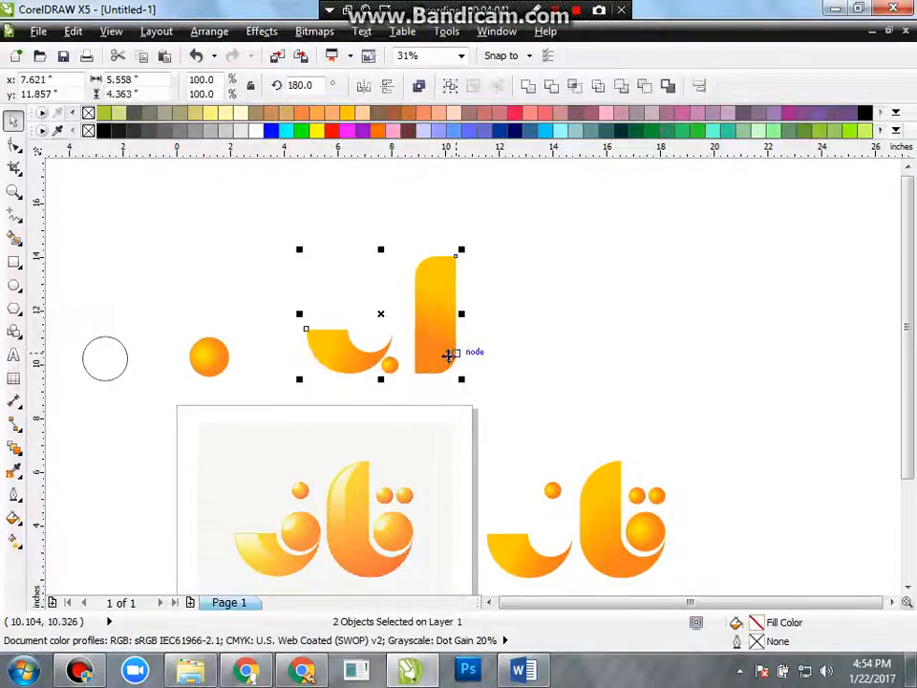
click(552, 360)
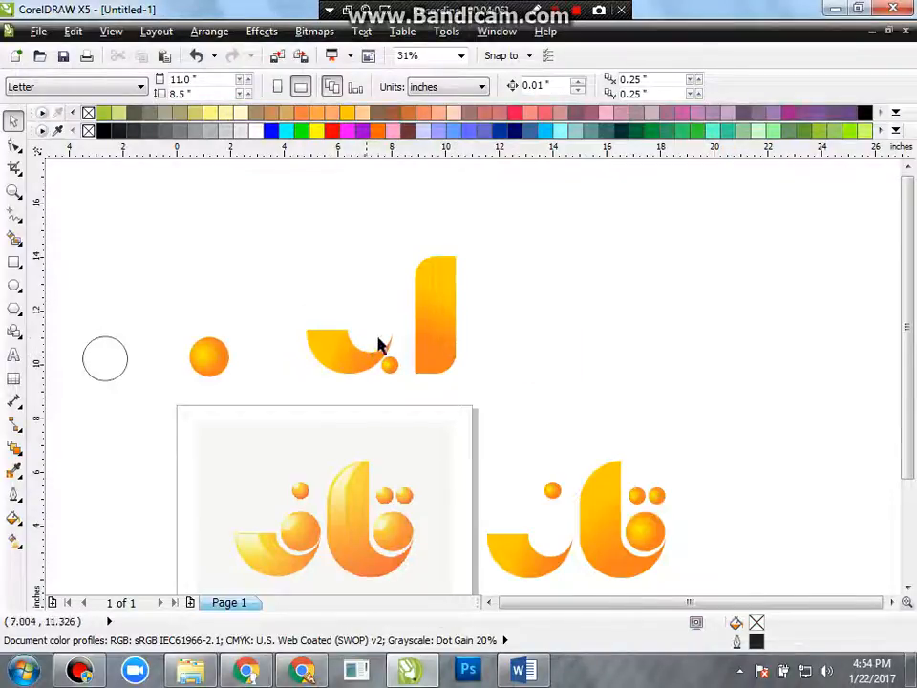
- Move the loose gradient ball beyond the outlined circle and place a copy of the bowl shape to the left of the first bowl
scroll(424, 370, down, 1)
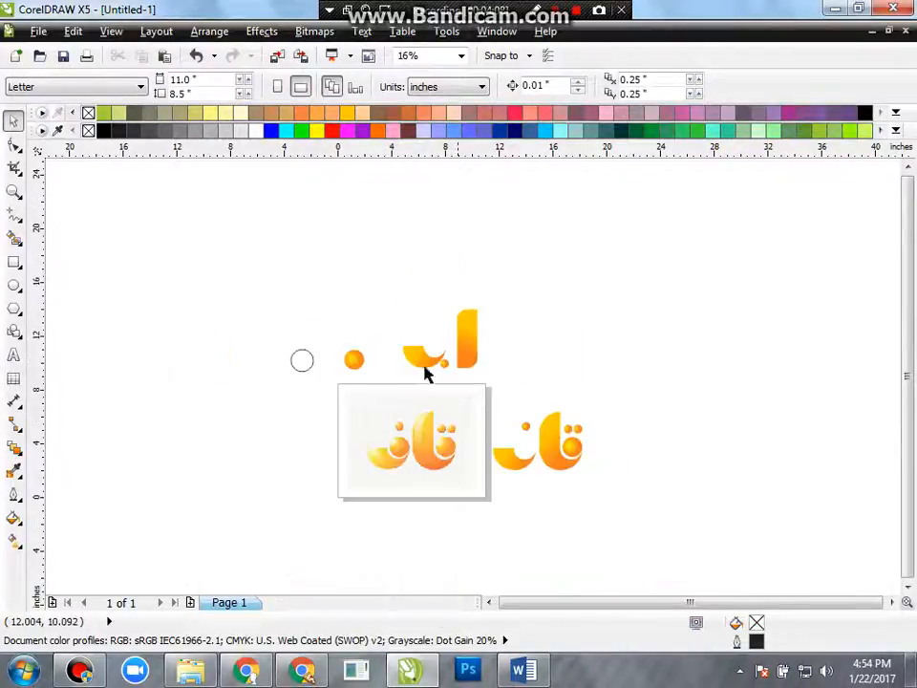
scroll(360, 371, up, 1)
drag(318, 362, 128, 360)
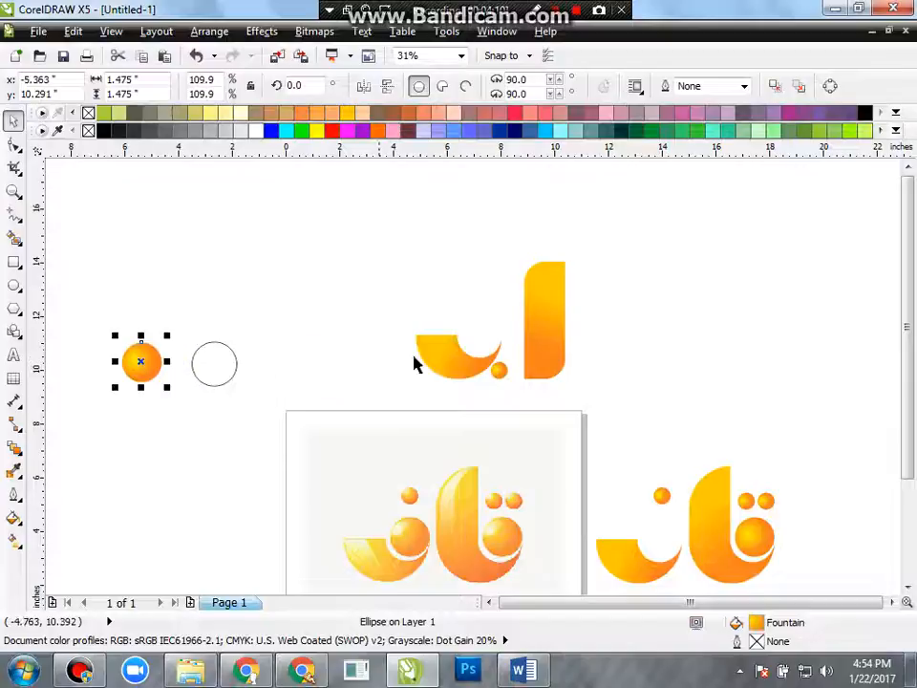
drag(446, 356, 333, 364)
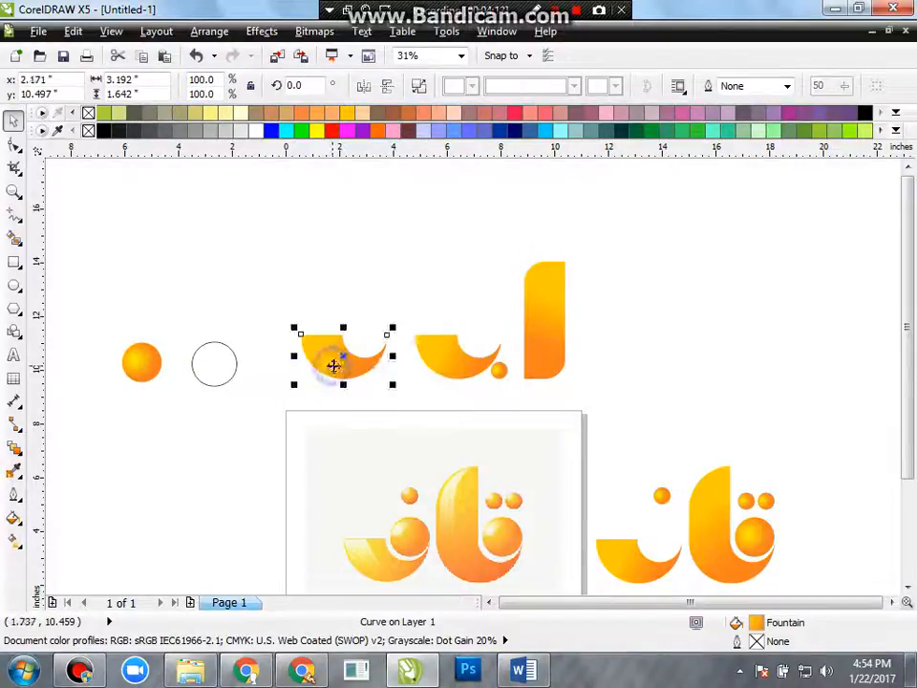
- Copy the small dot into the new bowl's opening and duplicate it to form a side-by-side pair
click(498, 368)
scroll(497, 369, up, 1)
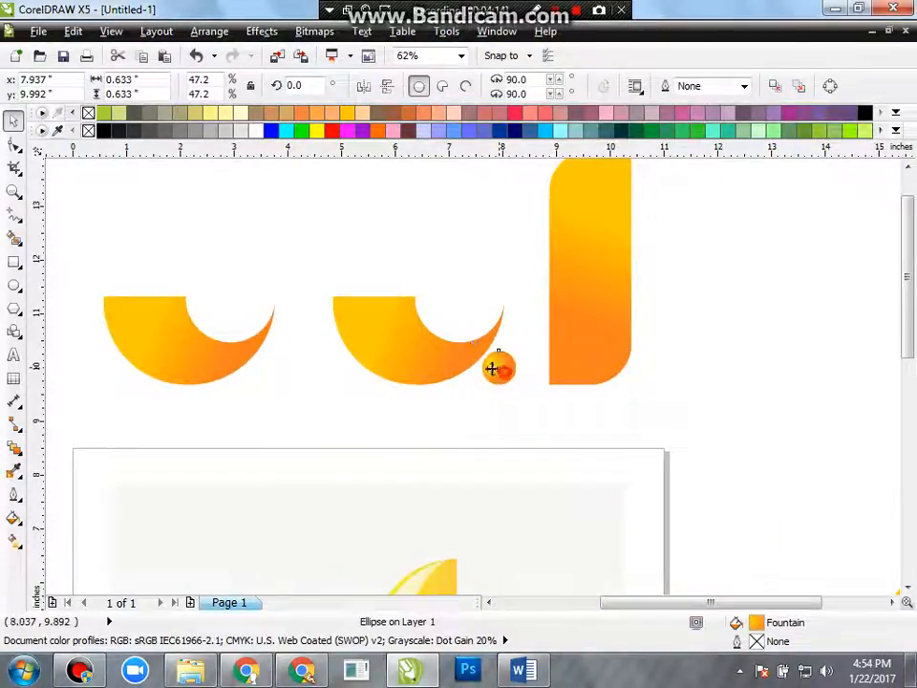
drag(493, 366, 311, 307)
scroll(194, 297, up, 1)
shift+click(244, 317)
scroll(289, 319, up, 1)
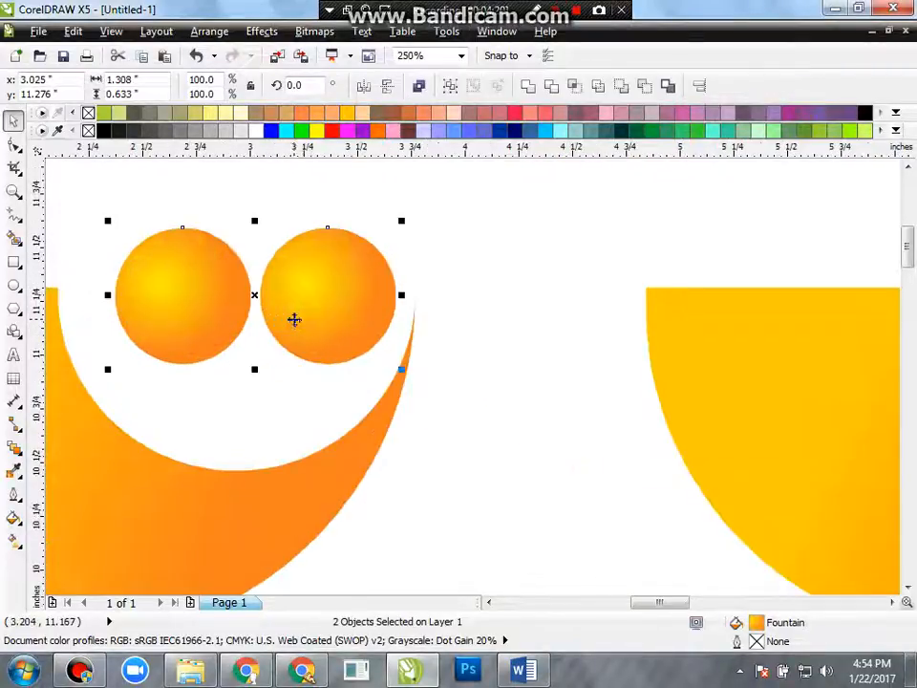
scroll(310, 311, down, 1)
scroll(363, 334, down, 1)
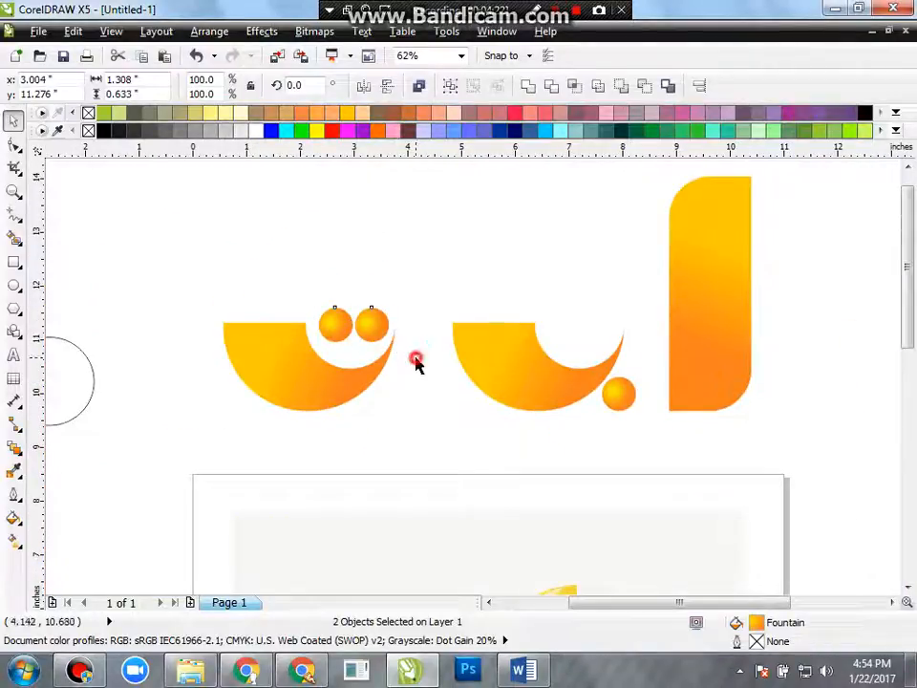
- Move the two-dot letter closer to the one-dot letter and adjust its pair of dots slightly lower within the bowl's opening
drag(143, 245, 401, 420)
scroll(296, 382, up, 1)
drag(293, 382, 369, 385)
click(434, 435)
click(425, 282)
shift+click(450, 276)
scroll(450, 276, up, 1)
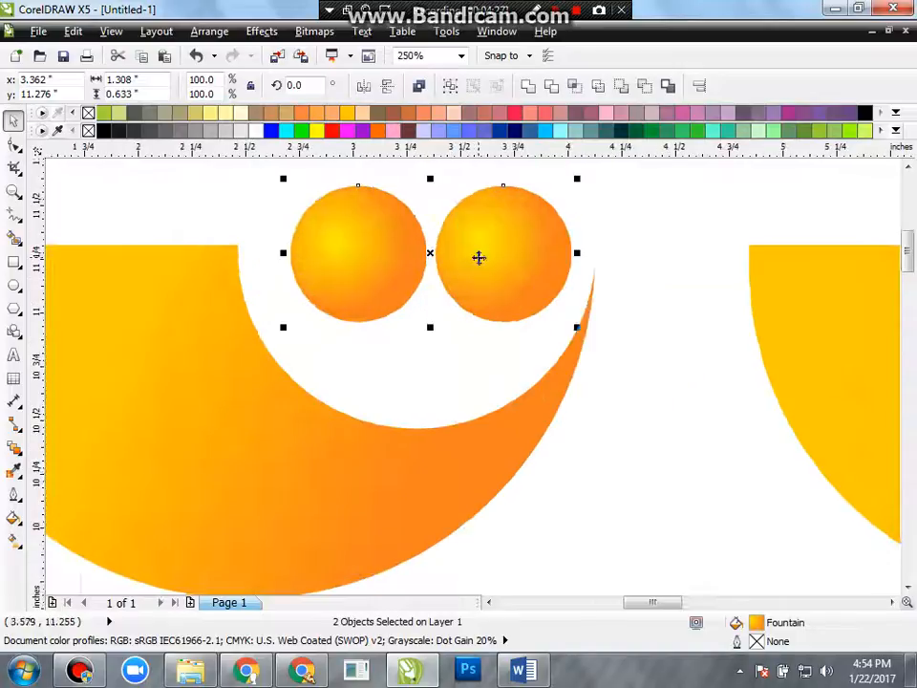
drag(478, 257, 476, 261)
click(589, 448)
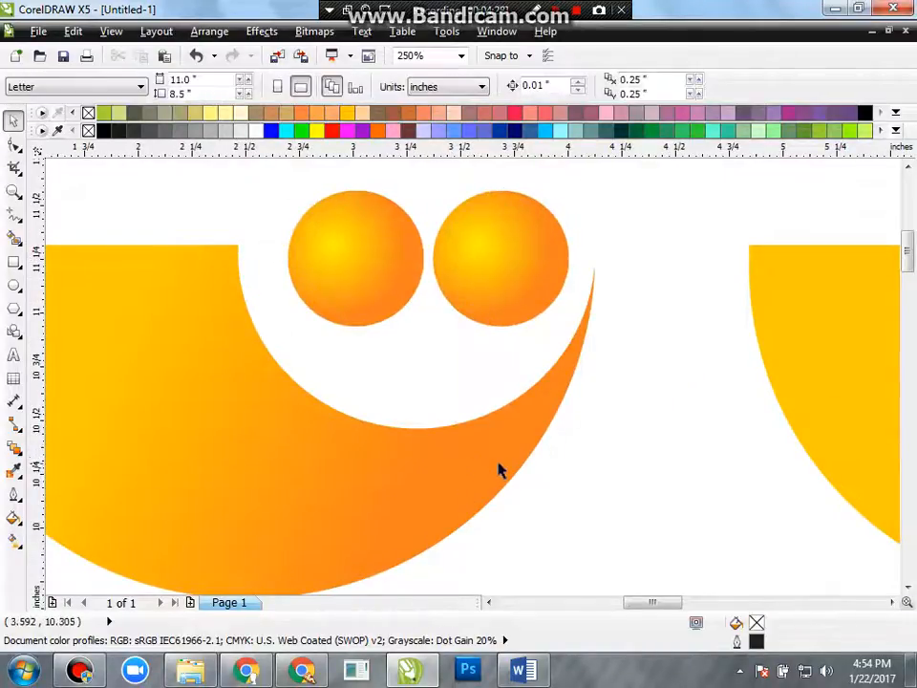
scroll(498, 469, down, 1)
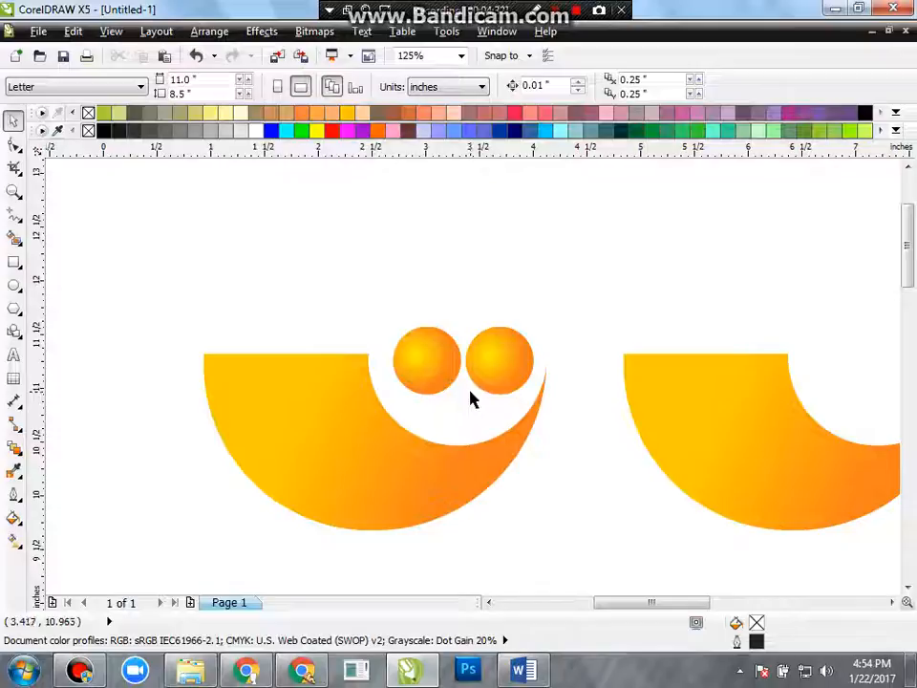
scroll(469, 399, down, 3)
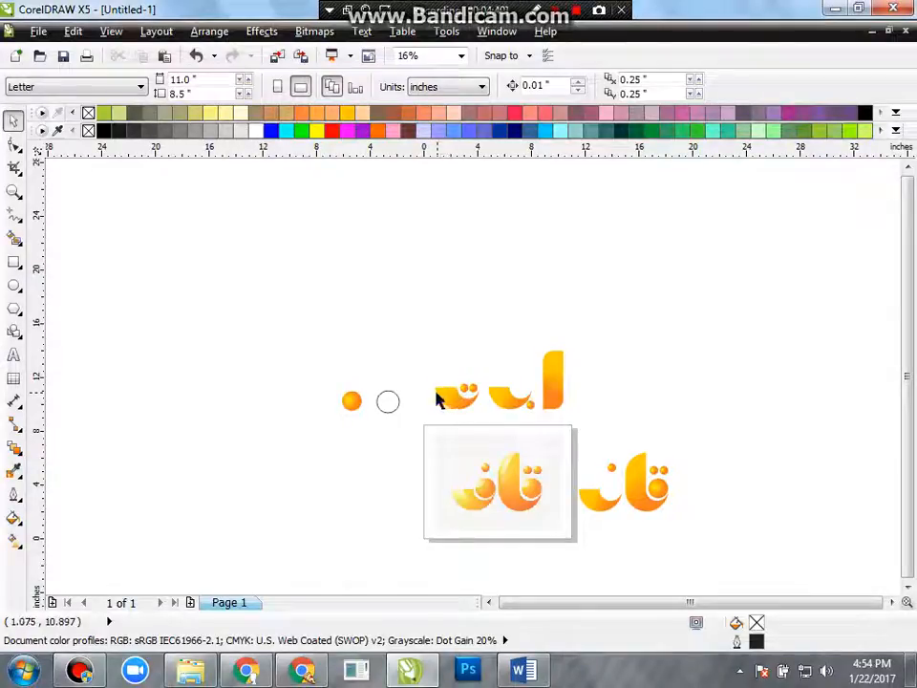
- Duplicate the two-dot letter to its left and move the outlined circle and loose ball down below the letter row
scroll(391, 391, up, 1)
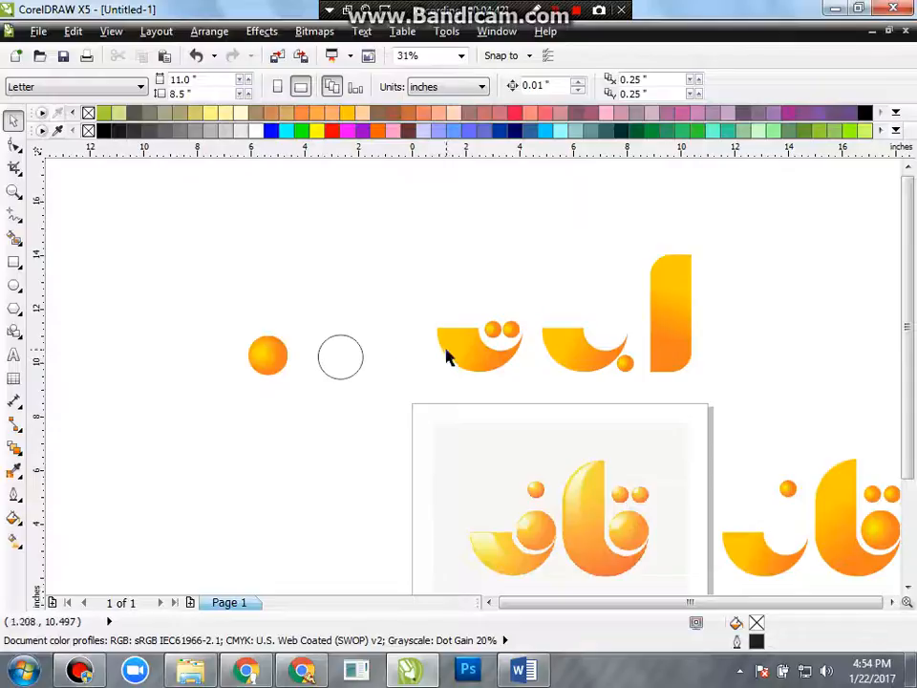
drag(469, 353, 228, 558)
drag(259, 361, 334, 492)
scroll(389, 311, up, 2)
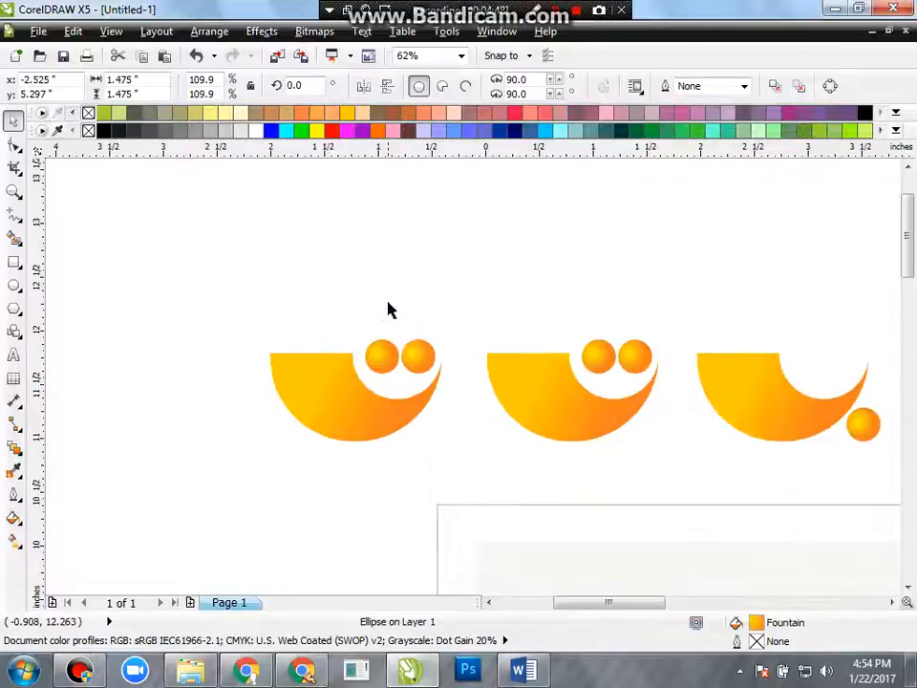
- Copy one dot of the leftmost letter and center it above the pair to form a three-dot triangle
scroll(416, 396, up, 1)
click(364, 441)
drag(307, 439, 376, 318)
scroll(391, 407, down, 3)
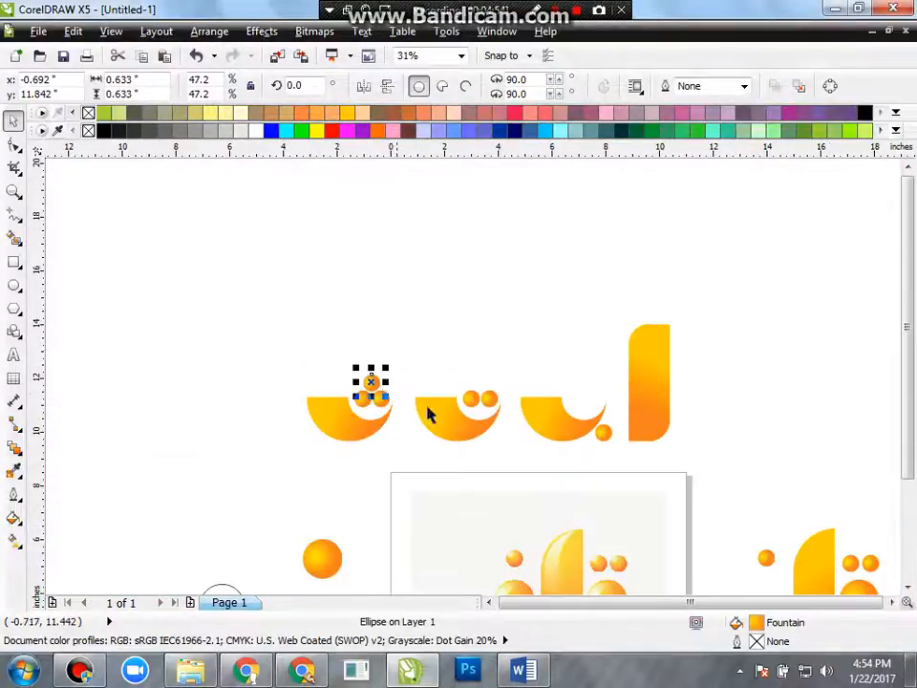
scroll(458, 420, down, 1)
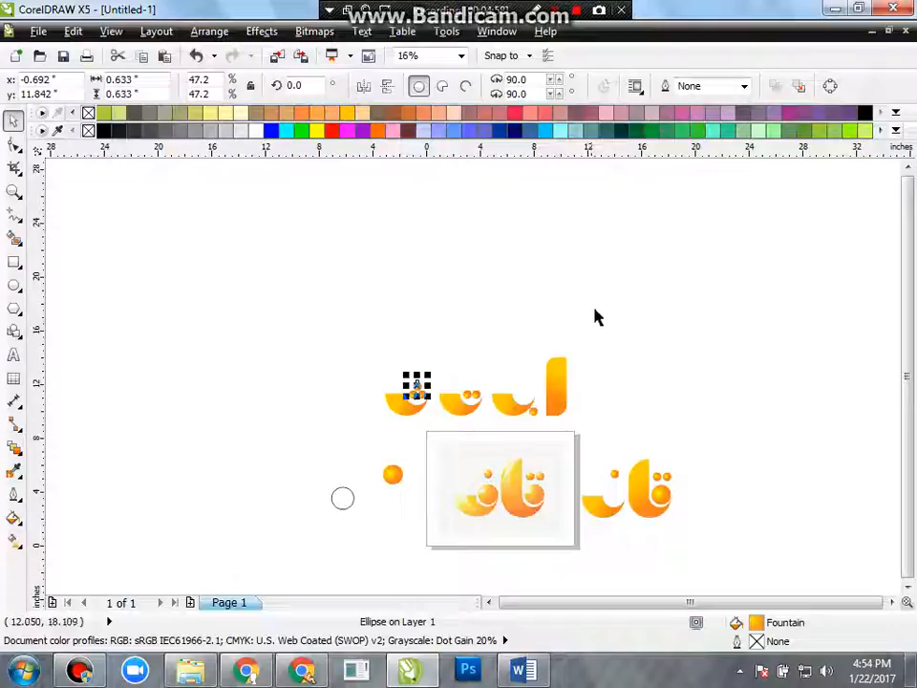
- Shift the two-dot and three-dot letters together to the left, leaving a letter-wide gap before the one-dot letter
scroll(459, 420, up, 1)
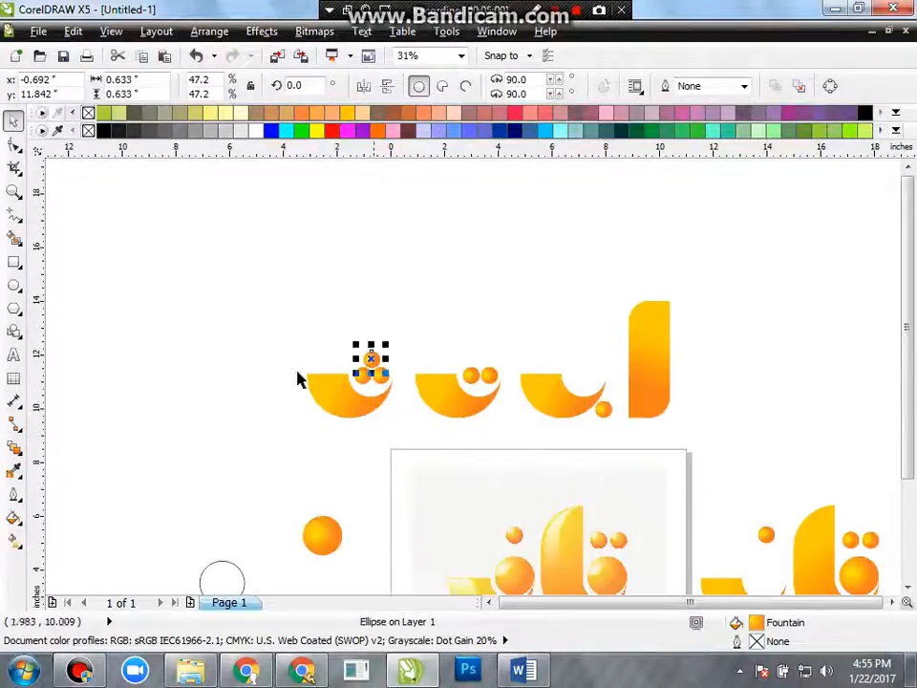
drag(283, 311, 524, 458)
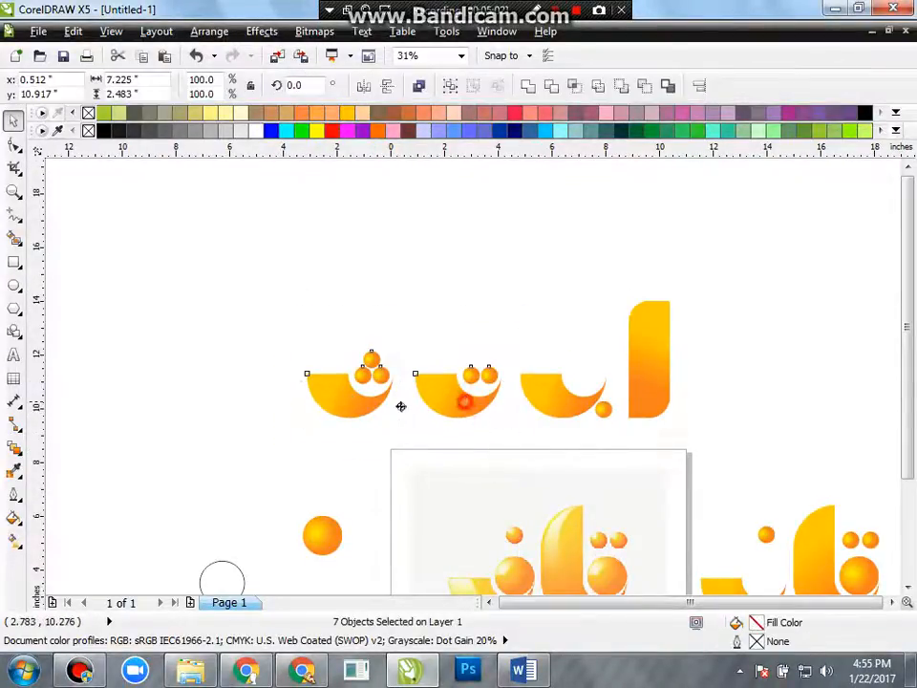
drag(401, 405, 355, 416)
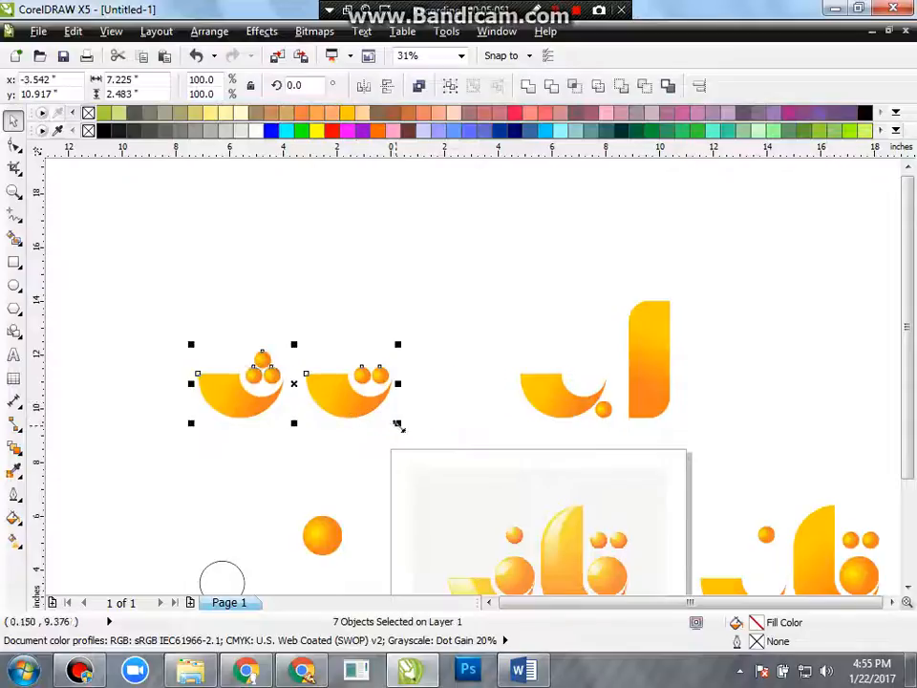
click(440, 422)
- Copy the two-dot letter into the gap and delete the copy's two dots, leaving a plain bowl
drag(292, 338, 440, 450)
drag(348, 403, 455, 410)
drag(436, 331, 506, 411)
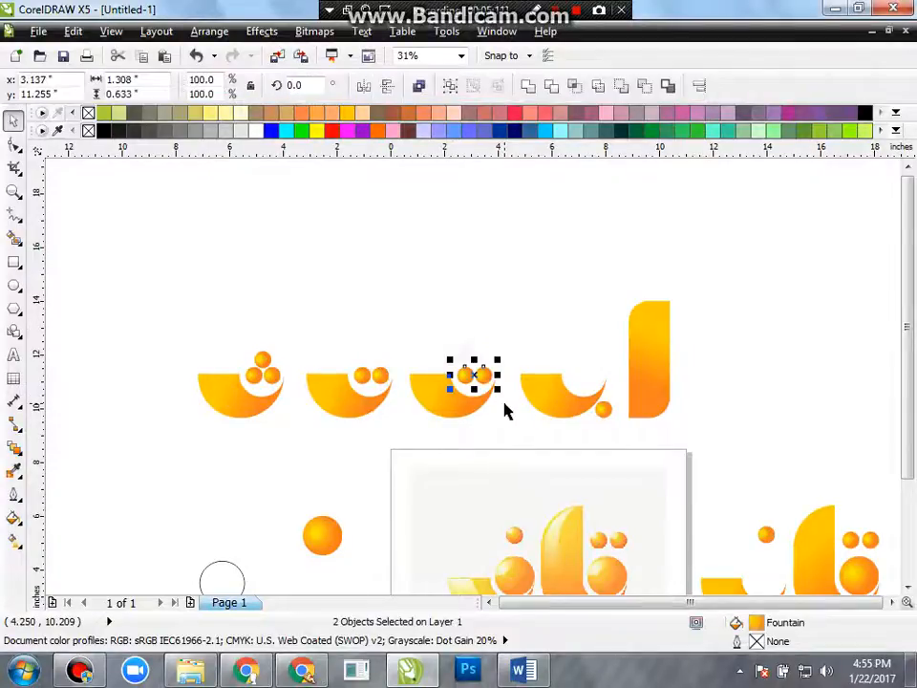
key(Delete)
- Copy the three-dot triangle below the plain bowl's right end and mirror it horizontally and vertically so one dot points down
drag(227, 333, 497, 429)
click(364, 88)
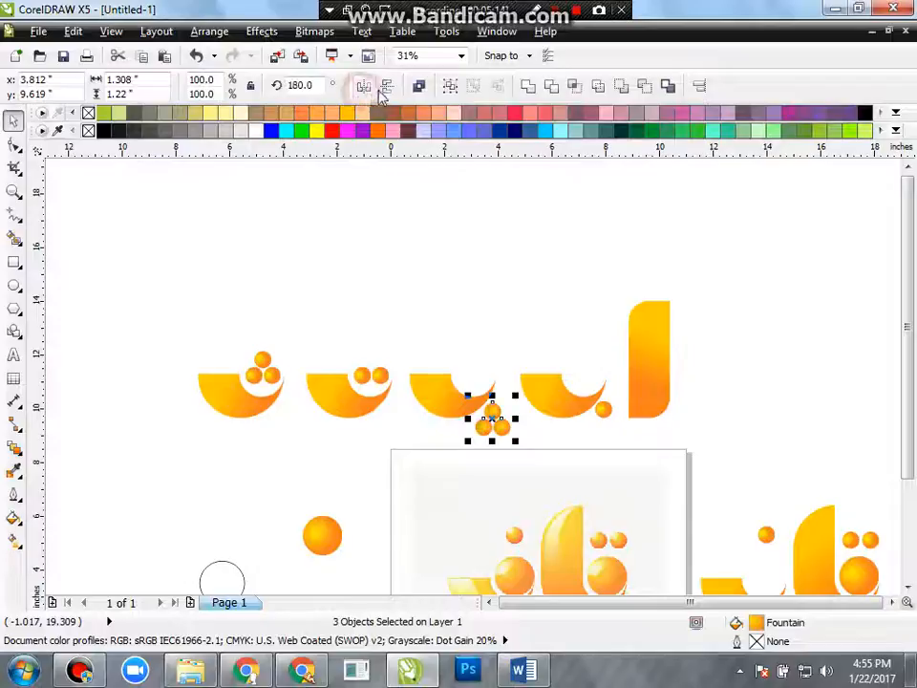
click(378, 88)
scroll(509, 429, up, 1)
drag(472, 414, 495, 442)
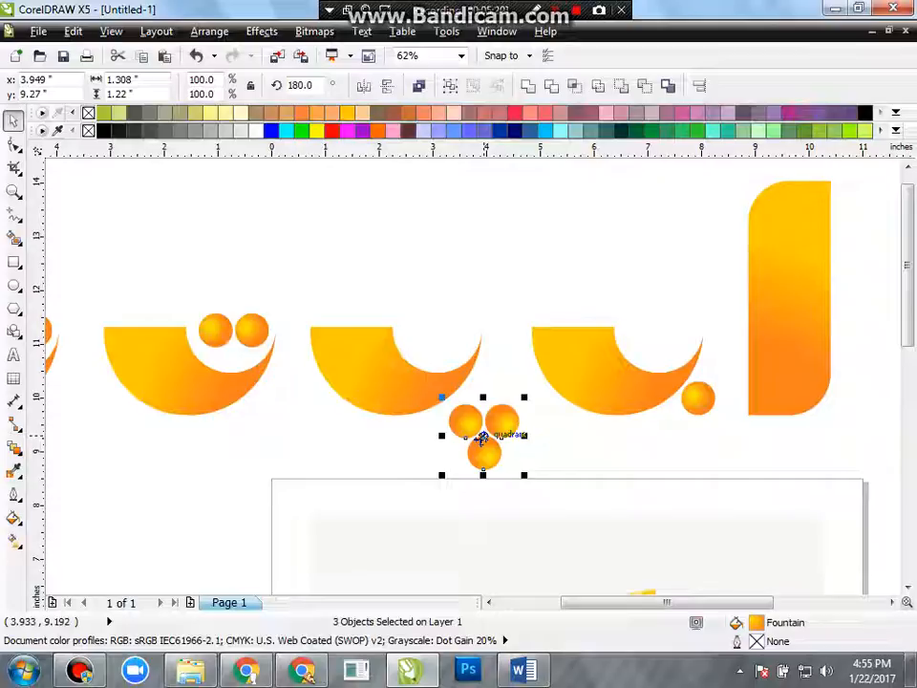
- Group the three inverted dots and align the group's bottom with the tall bar's base
key(ctrl+g)
shift+click(769, 391)
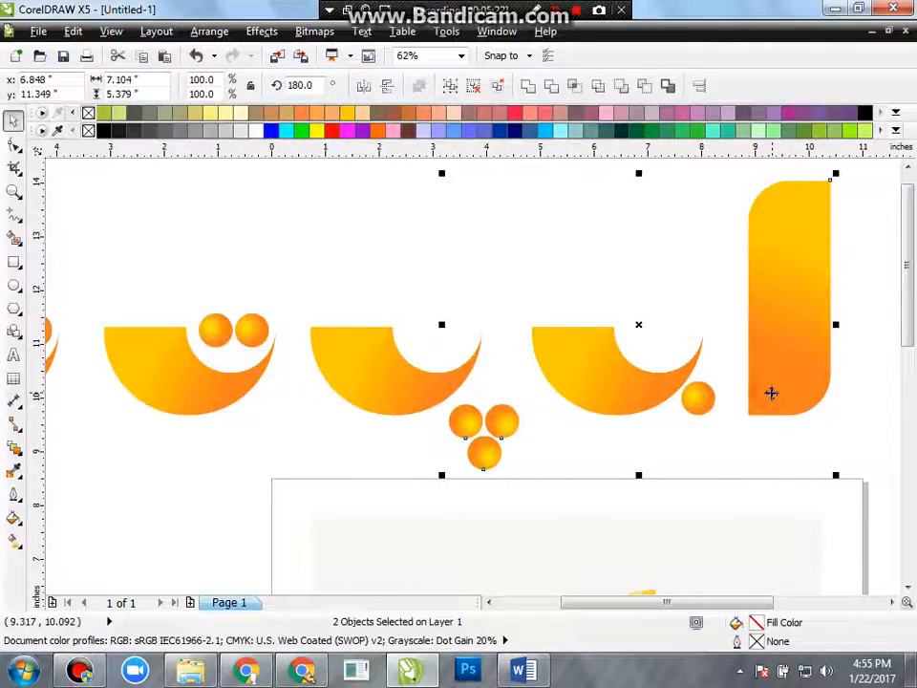
key(b)
click(628, 455)
- Flip the three-dot group downward to below the letters' baseline and mirror it vertically so its single dot points down
click(497, 379)
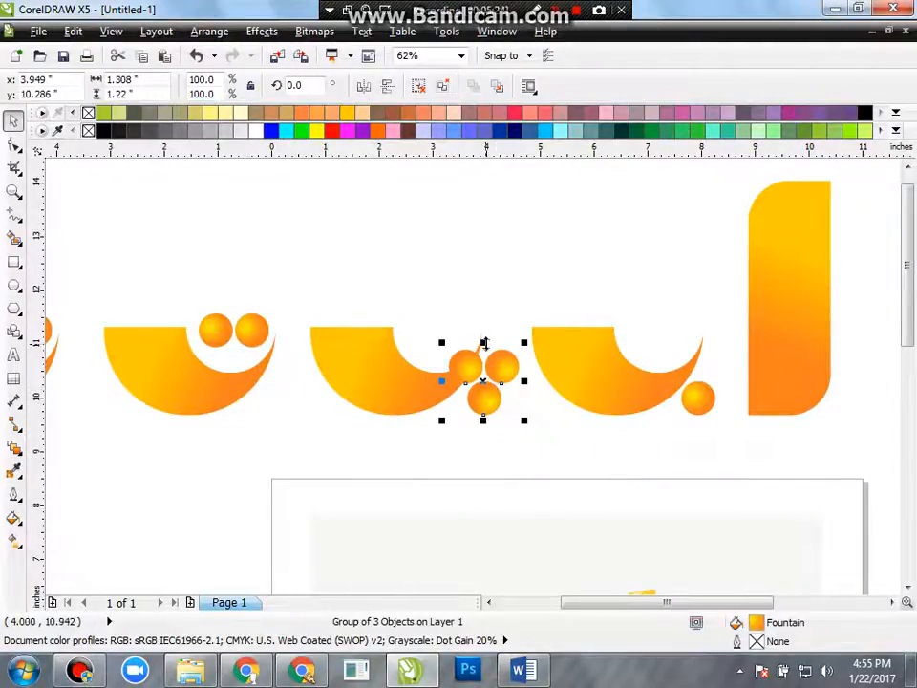
drag(483, 346, 489, 445)
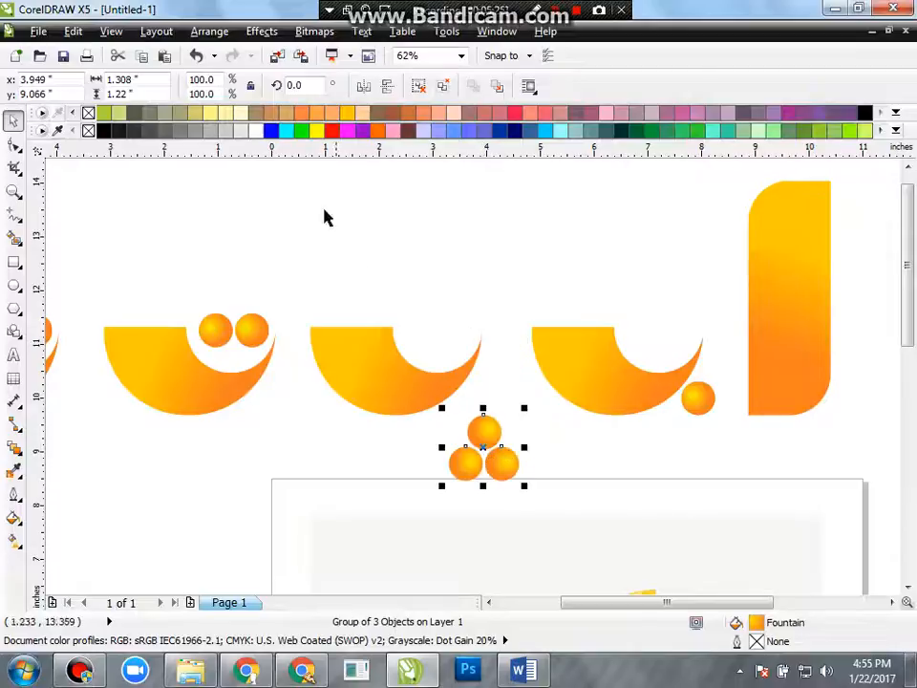
click(387, 86)
scroll(520, 457, down, 1)
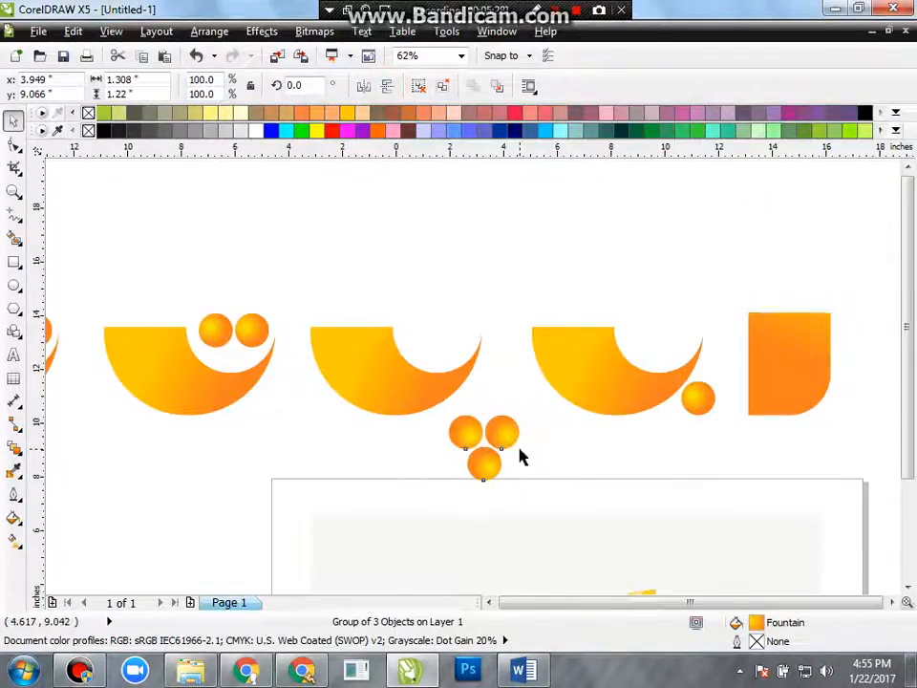
scroll(526, 448, down, 1)
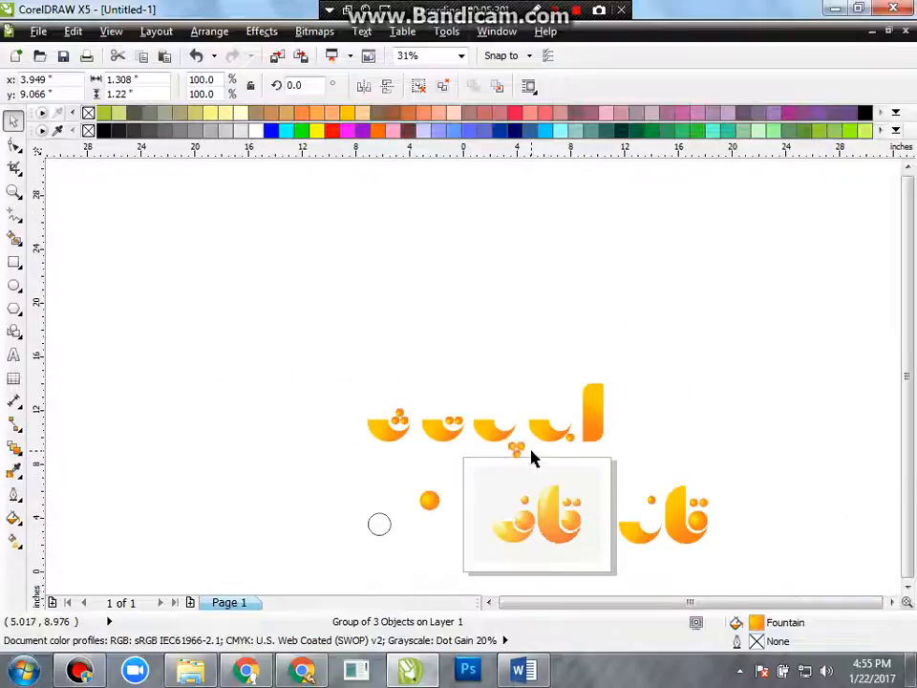
scroll(522, 454, up, 1)
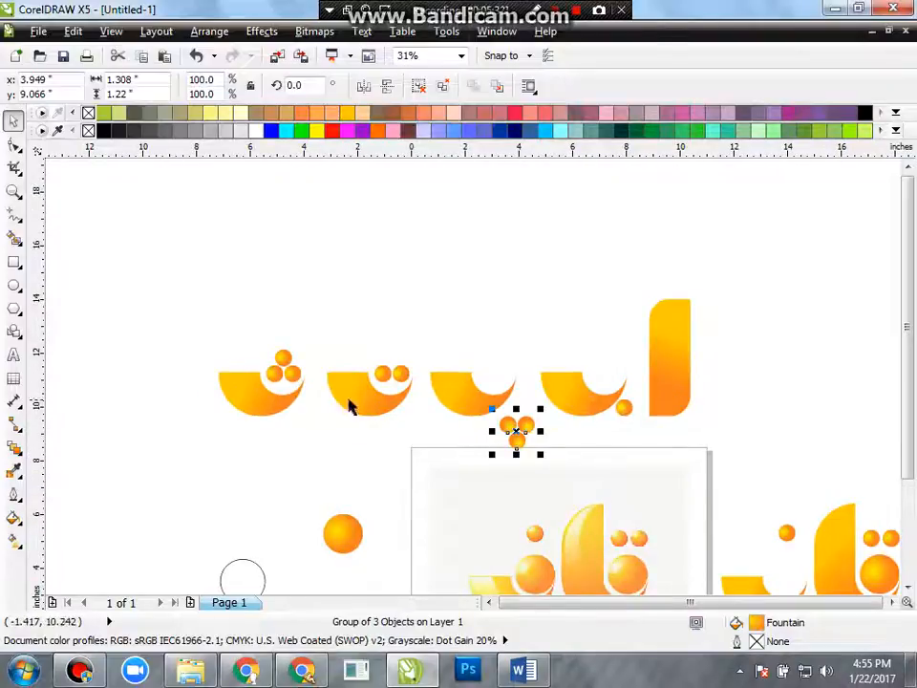
- Copy the three-dot letter 4 inches to the left and delete the original's three dots, leaving a plain bowl
drag(157, 286, 319, 457)
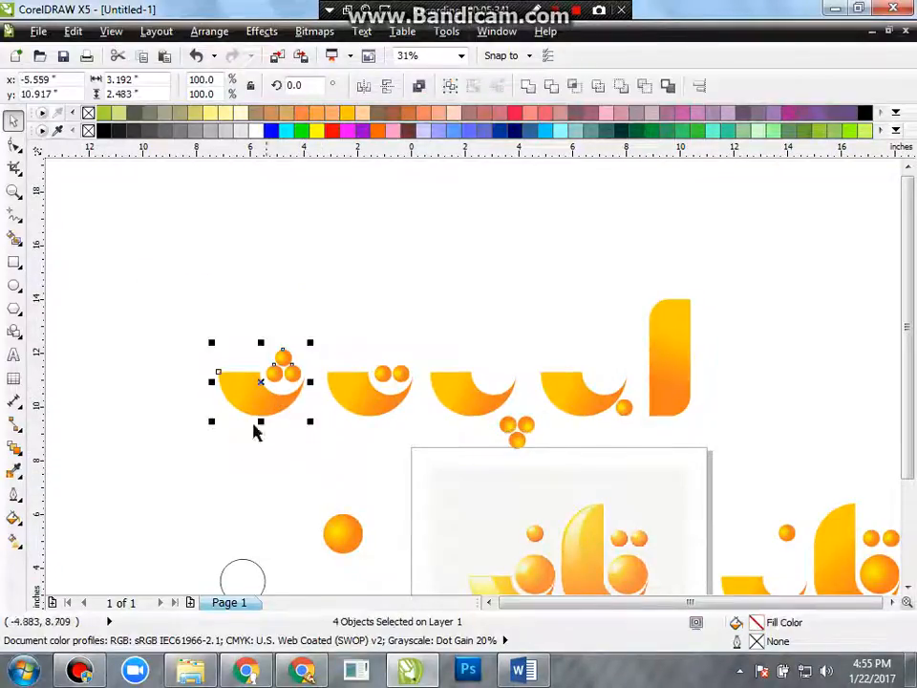
scroll(469, 414, down, 2)
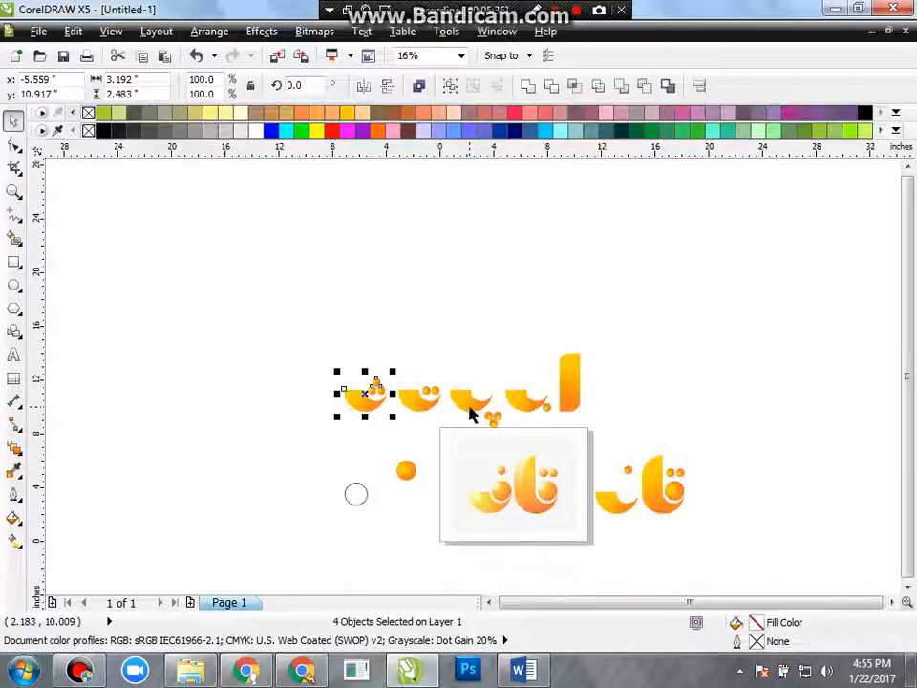
scroll(389, 424, up, 2)
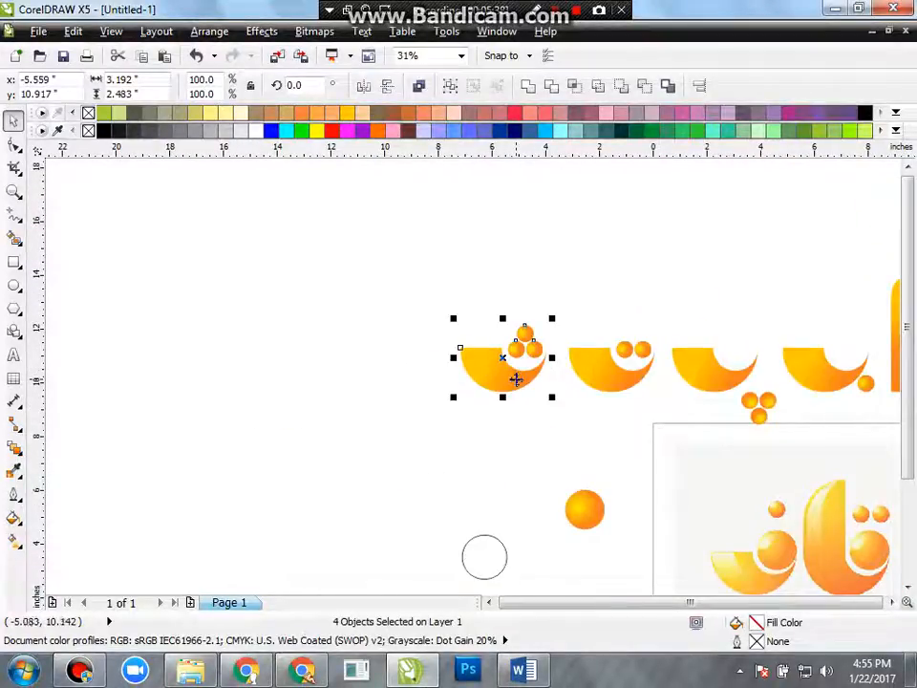
drag(515, 379, 409, 407)
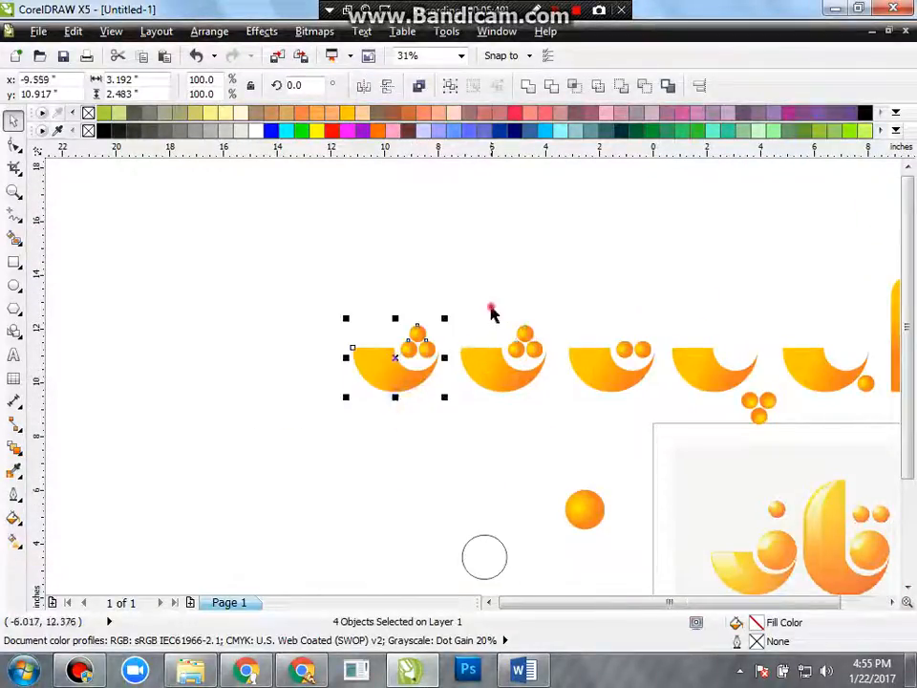
drag(495, 299, 553, 378)
key(Delete)
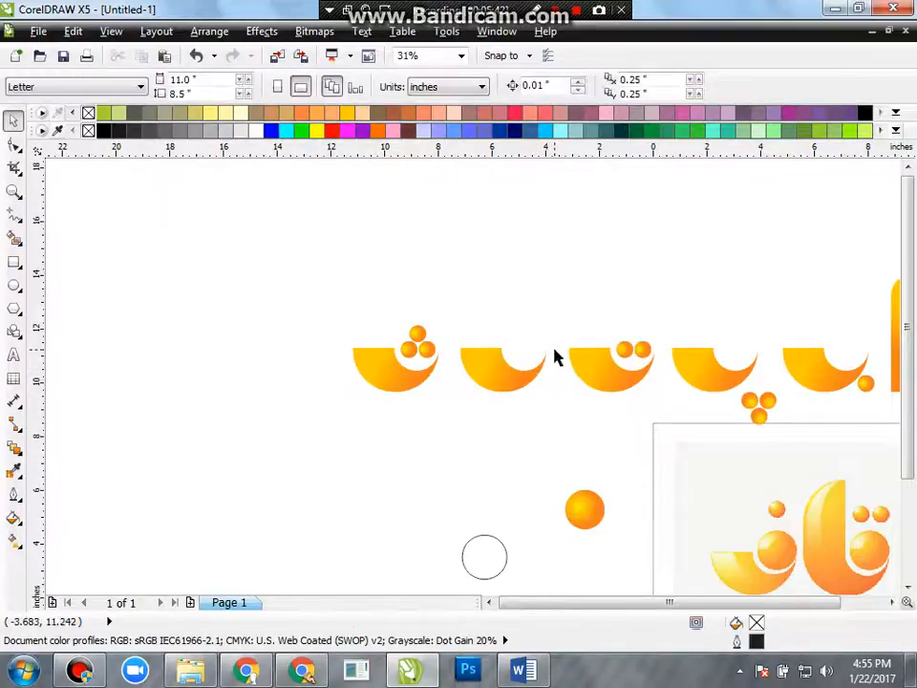
- Copy the tall bar over the new plain bowl's opening and shrink the copy to about 0.42 by 1.18 inches
scroll(554, 357, up, 1)
scroll(452, 347, down, 1)
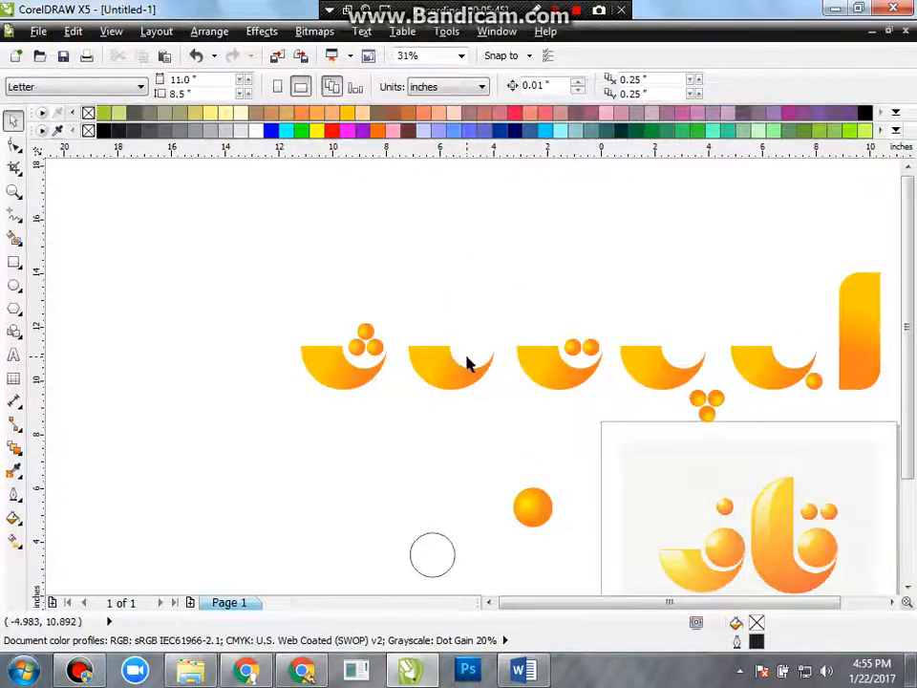
scroll(468, 364, down, 1)
scroll(695, 372, up, 1)
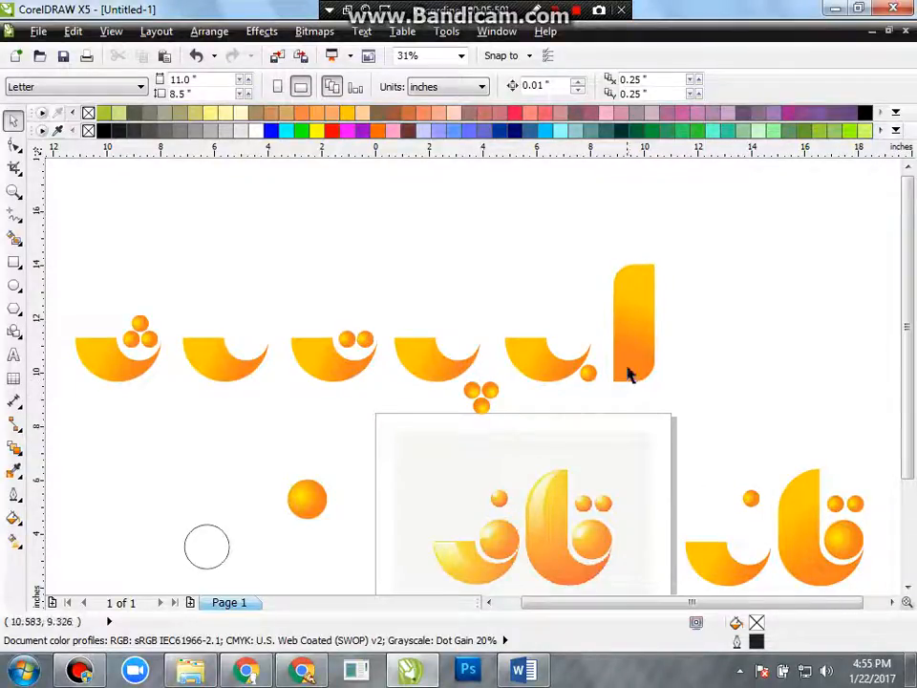
drag(632, 365, 263, 319)
drag(291, 219, 250, 314)
scroll(246, 343, up, 5)
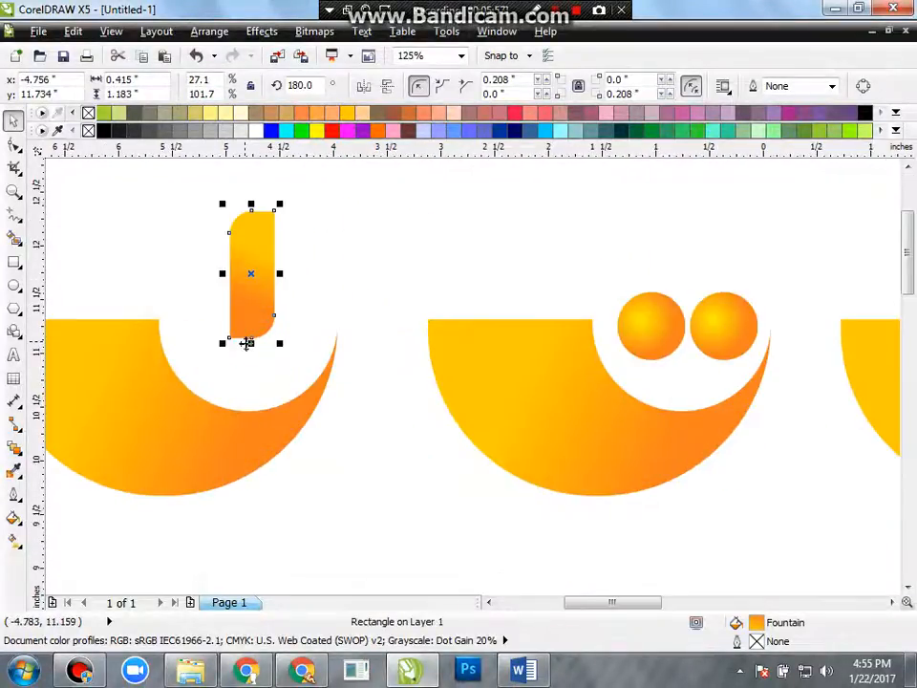
scroll(248, 345, down, 2)
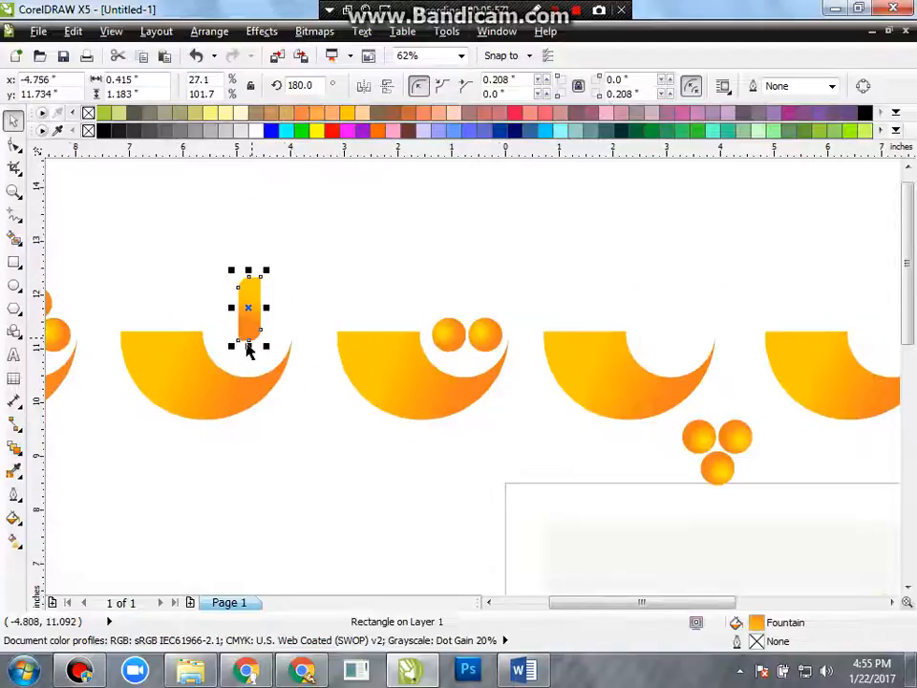
- Flip a copy of the plain bowl upward above the original and mirror the copy horizontally
click(204, 370)
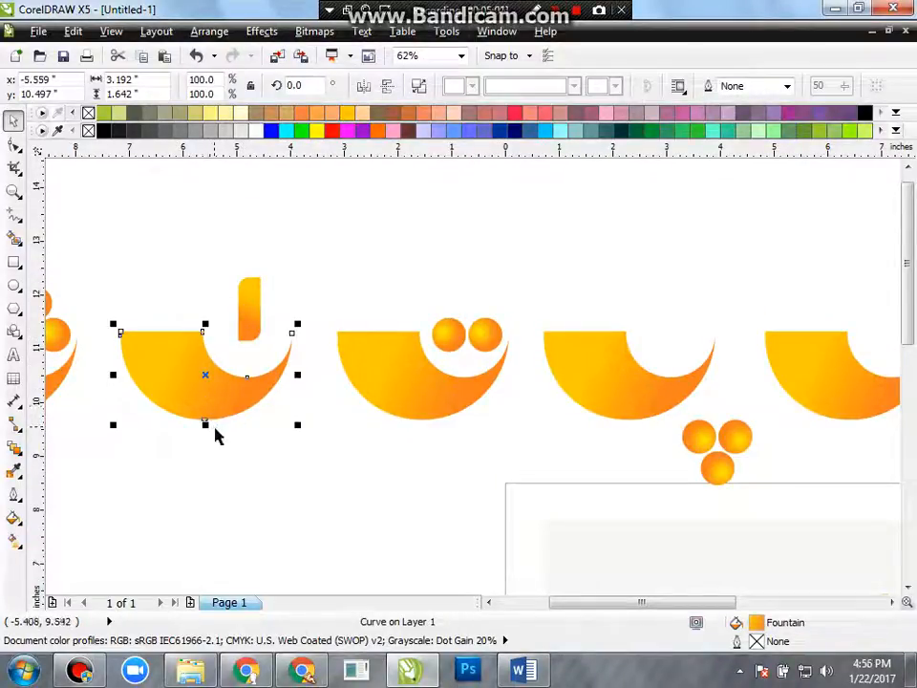
drag(204, 427, 204, 290)
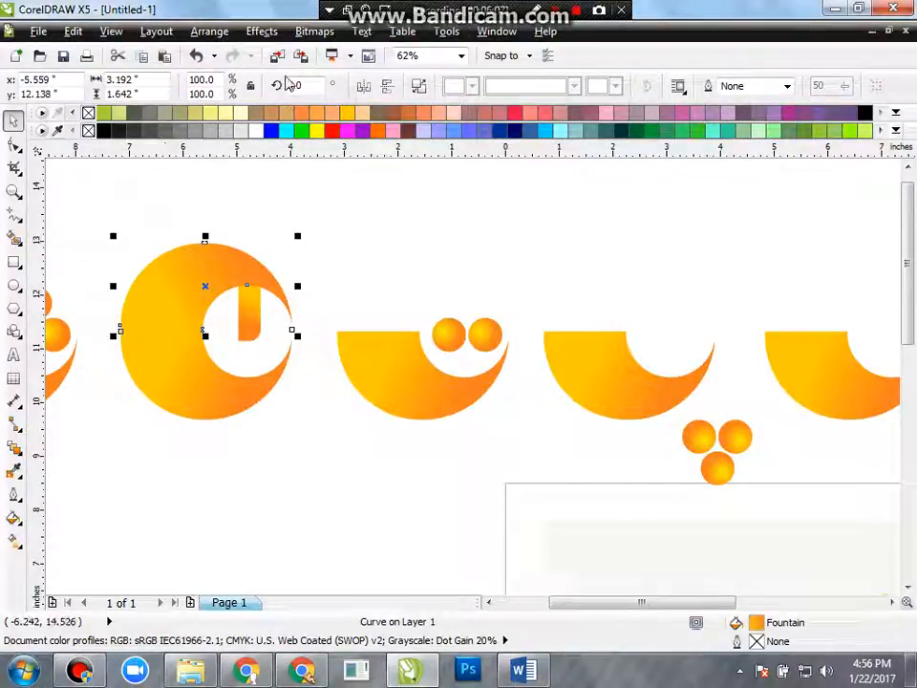
click(364, 87)
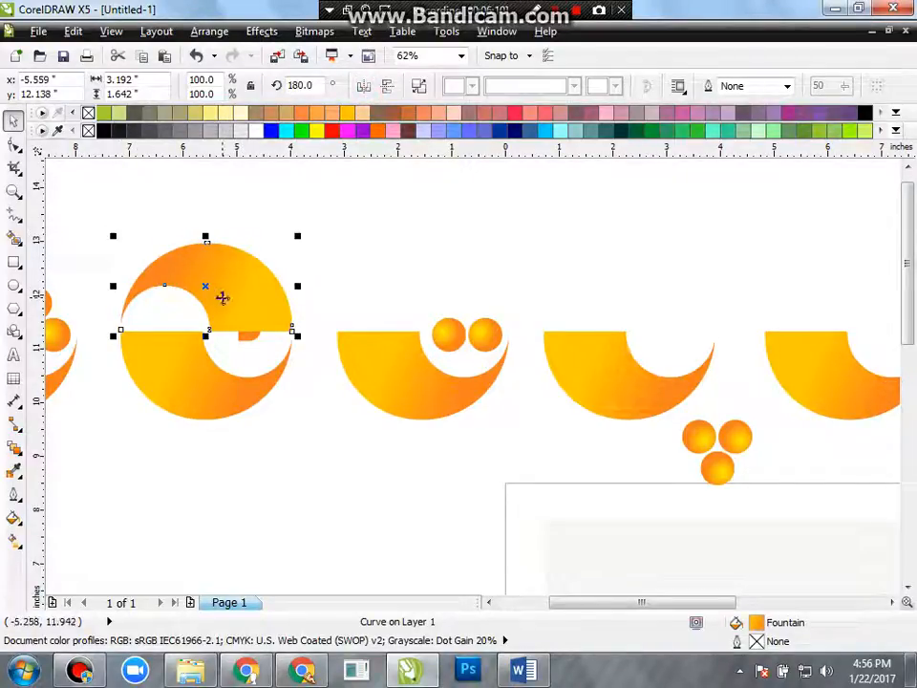
- Rotate the flipped bowl copy to 270 degrees, mirror it horizontally so it bulges right, and move it up and right
click(225, 296)
drag(112, 342, 272, 409)
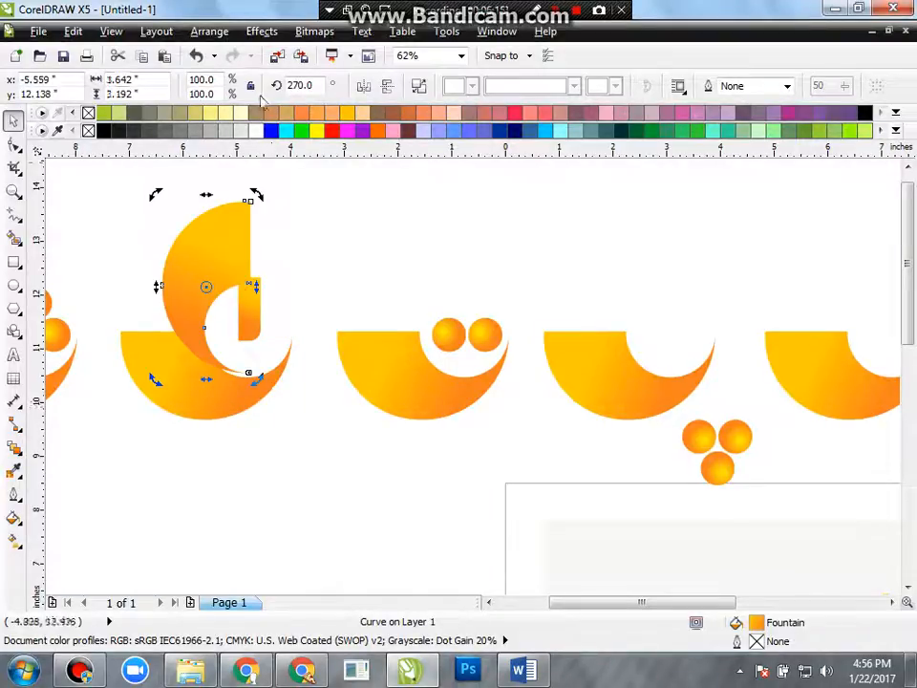
click(365, 87)
drag(219, 312, 283, 276)
scroll(267, 241, down, 2)
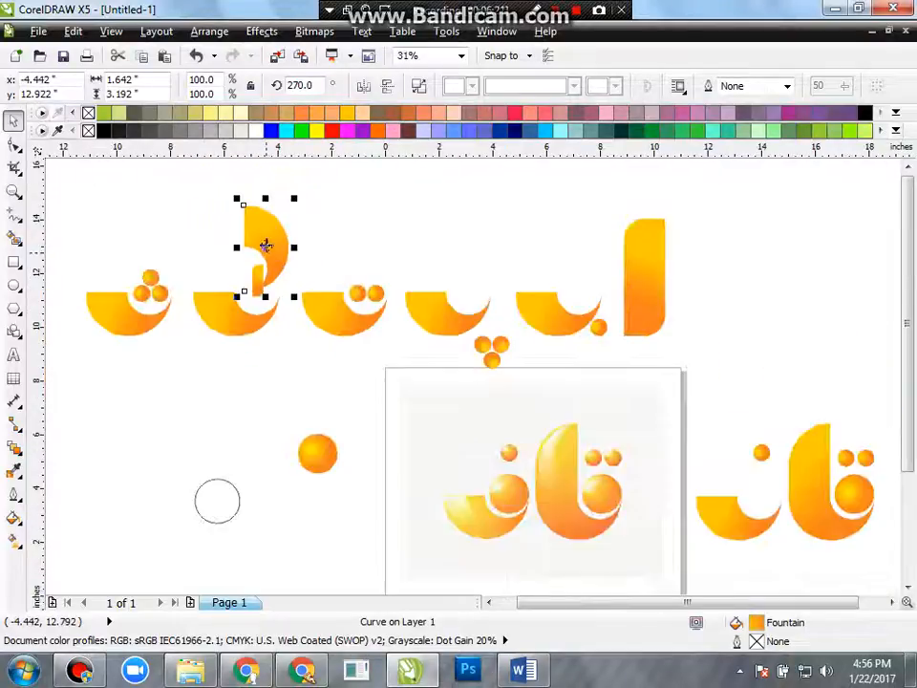
- Scale the rotated curve down to about 0.58 by 1.13 inches and delete the small bar copy beside it
scroll(277, 205, up, 2)
drag(311, 202, 273, 262)
scroll(250, 367, up, 1)
click(268, 387)
key(Delete)
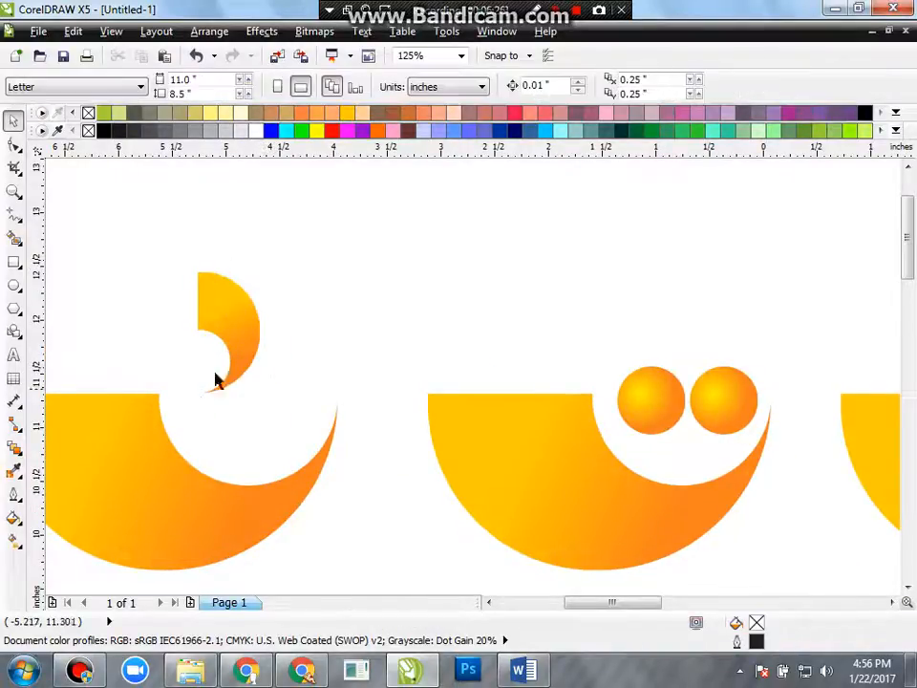
- Move the small curve into the plain bowl's opening and enlarge it proportionally to about 0.92 by 1.78 inches
drag(228, 351, 263, 373)
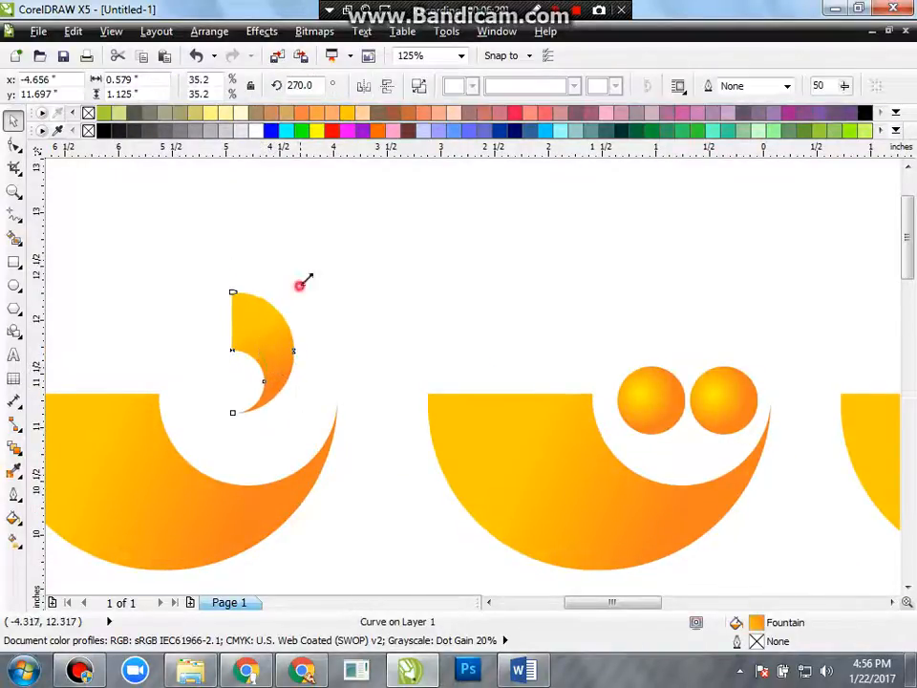
drag(302, 282, 316, 253)
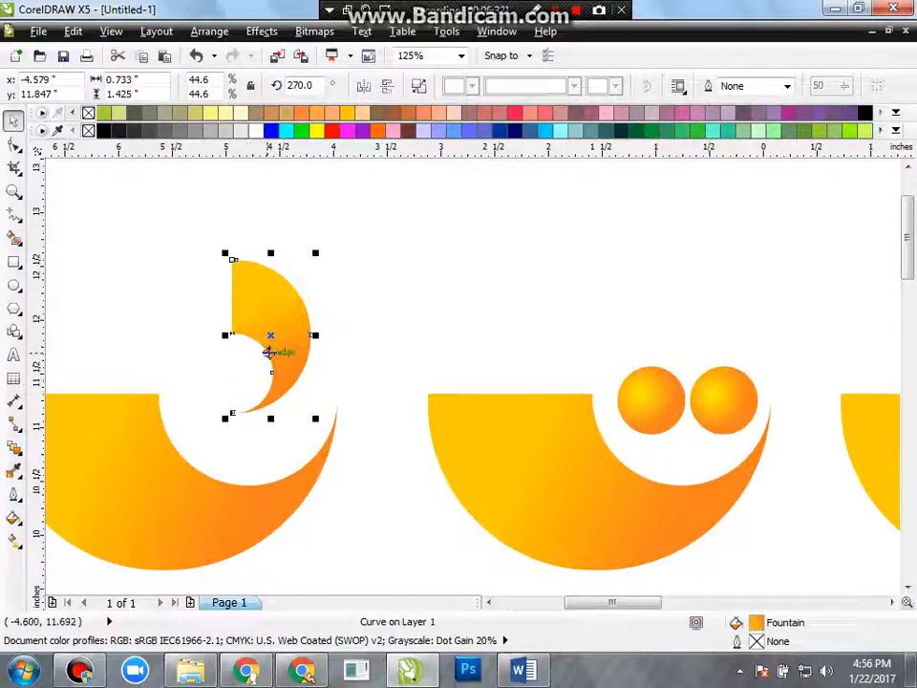
scroll(274, 365, down, 2)
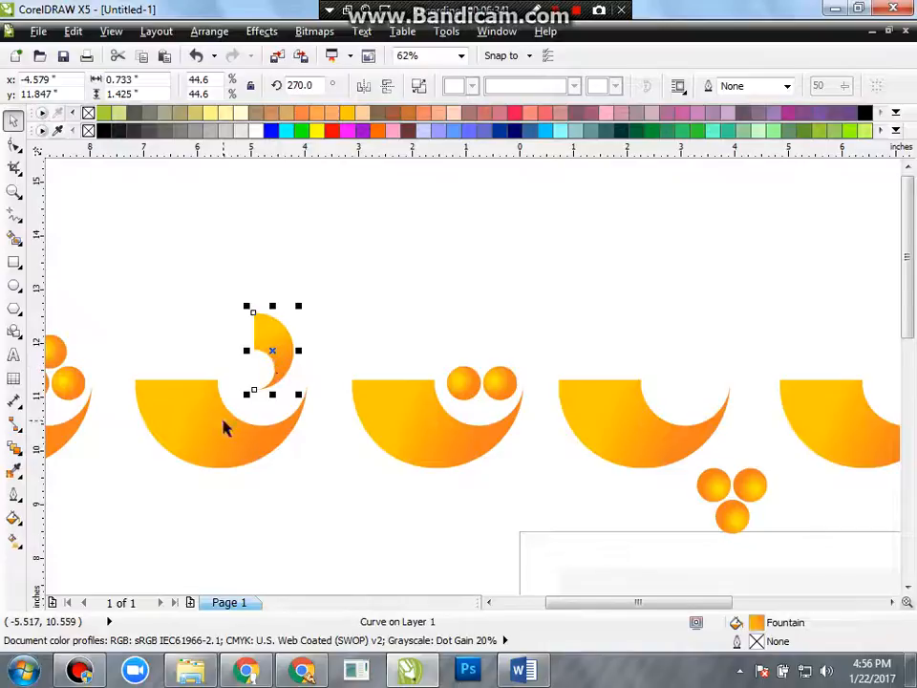
scroll(223, 429, up, 4)
drag(340, 303, 301, 469)
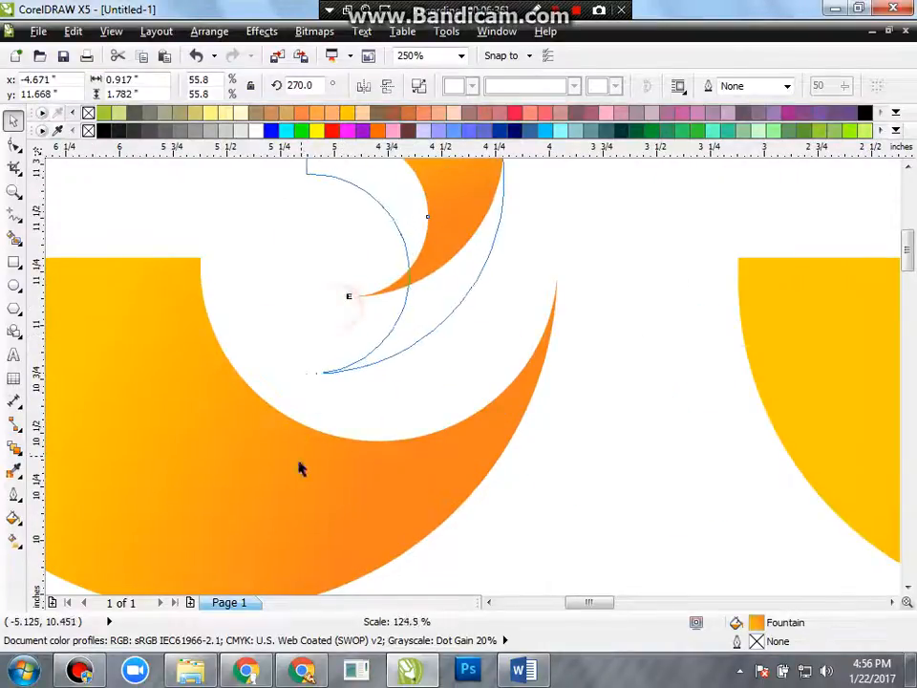
drag(389, 335, 413, 369)
scroll(414, 368, down, 4)
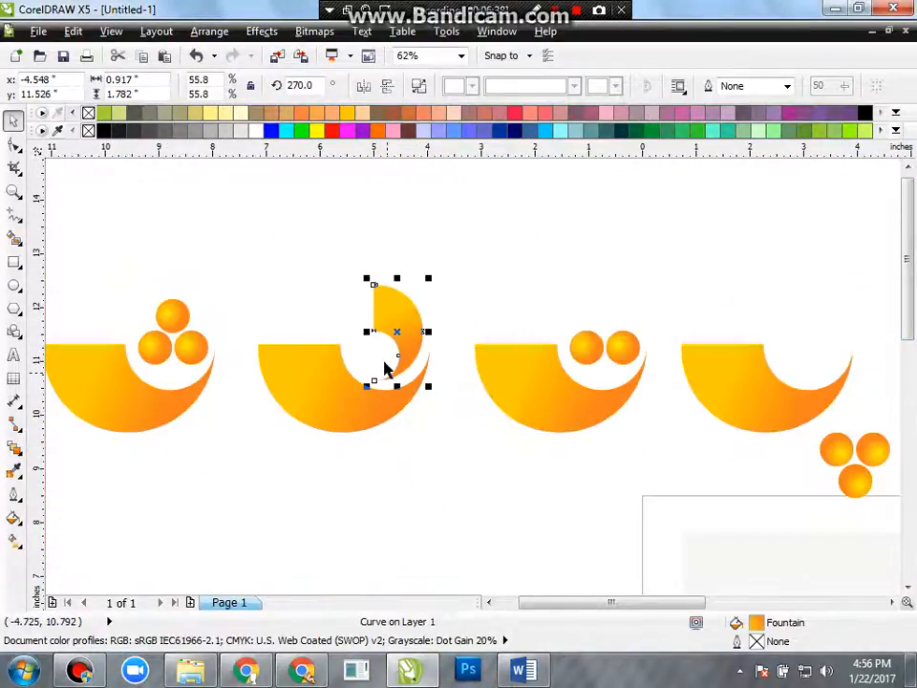
scroll(427, 372, down, 2)
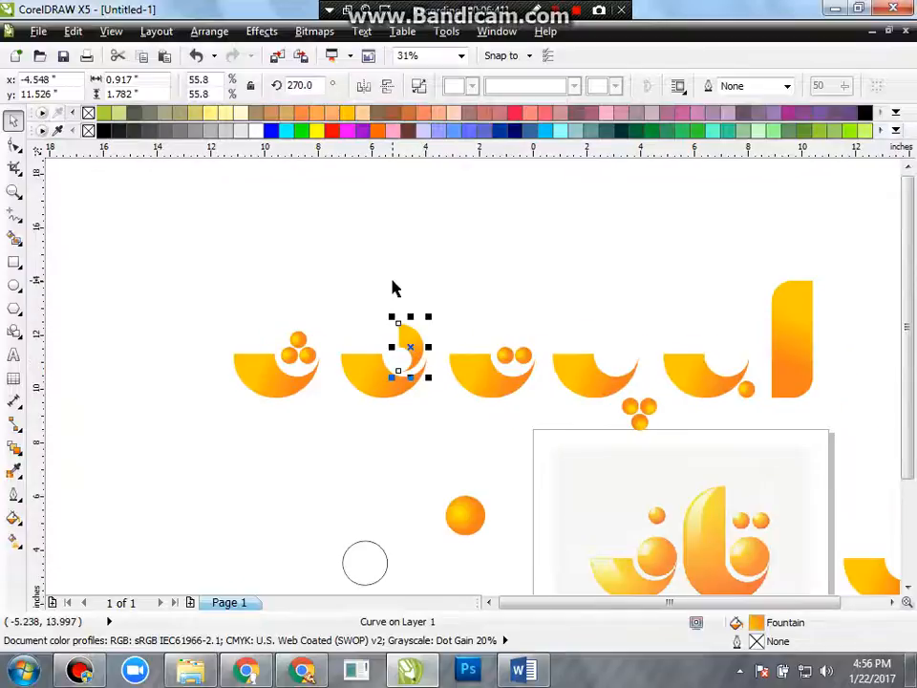
- Nudge the small curve slightly right and down to tighten its gap to the bowl's inner edge
click(397, 325)
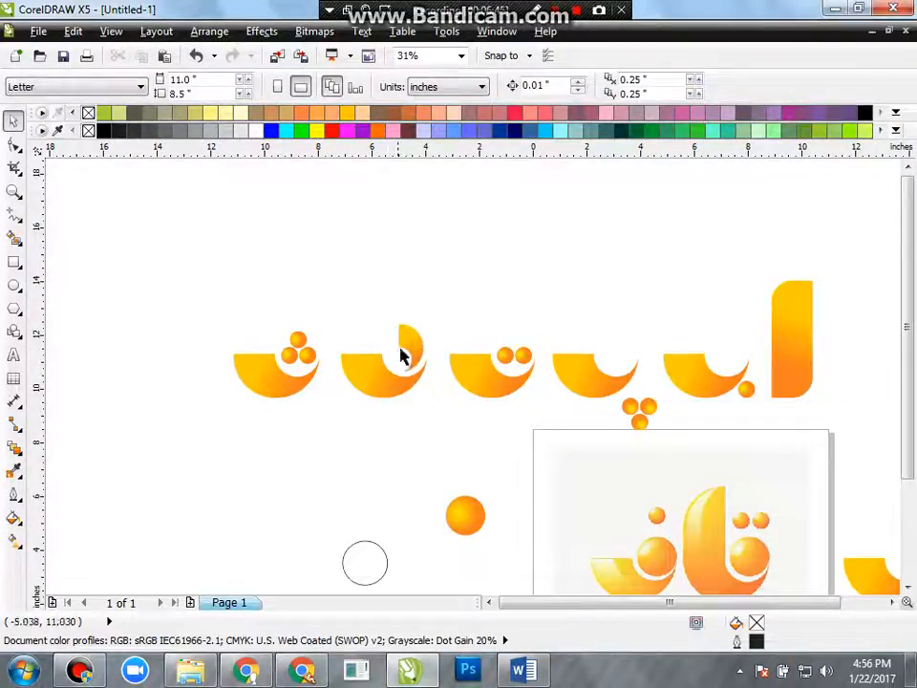
scroll(412, 365, up, 4)
click(428, 358)
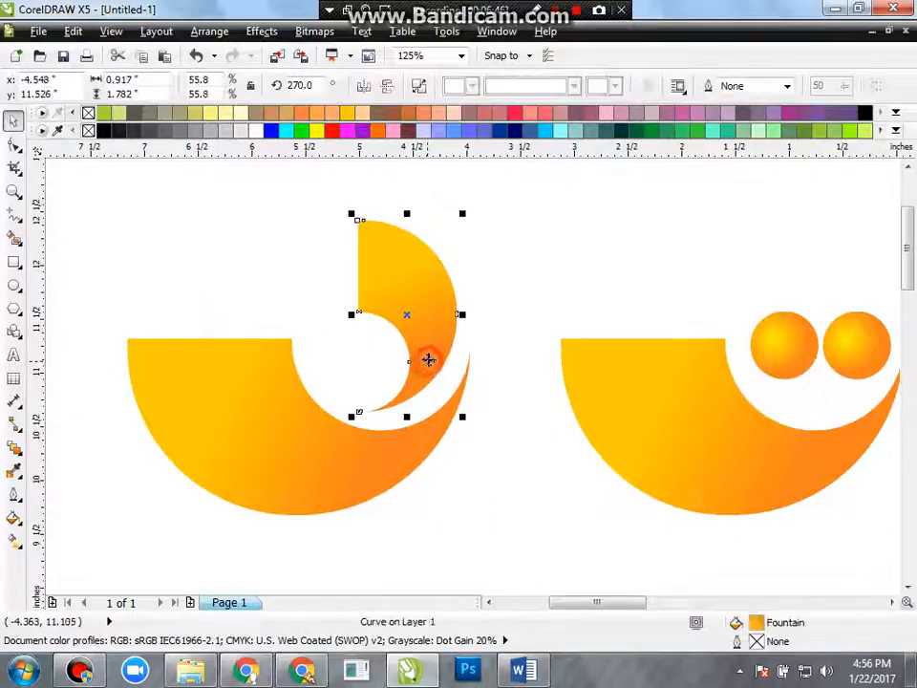
drag(428, 358, 433, 358)
scroll(434, 358, down, 2)
scroll(421, 363, up, 4)
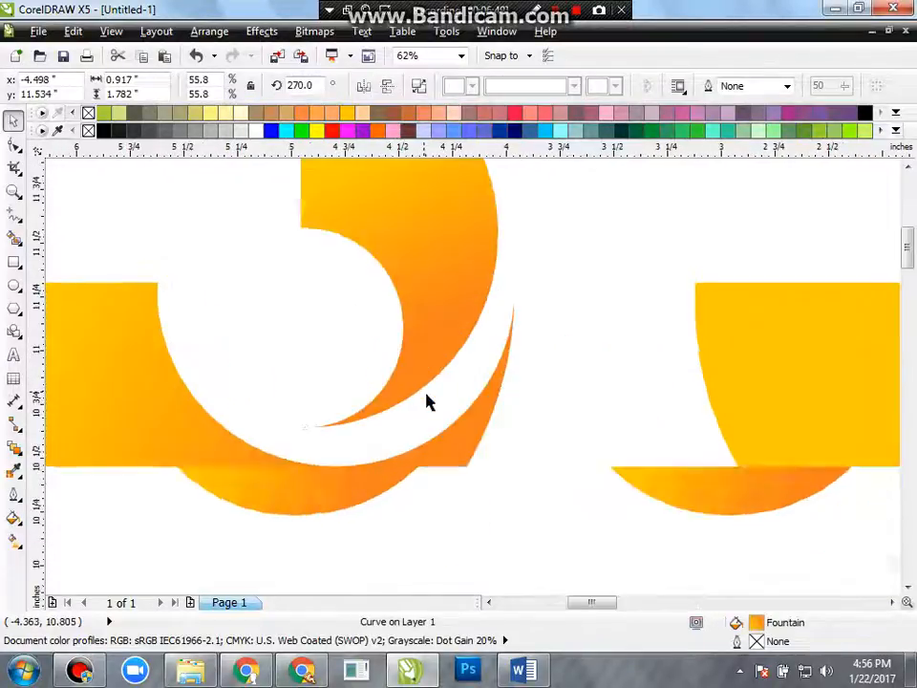
scroll(420, 365, down, 2)
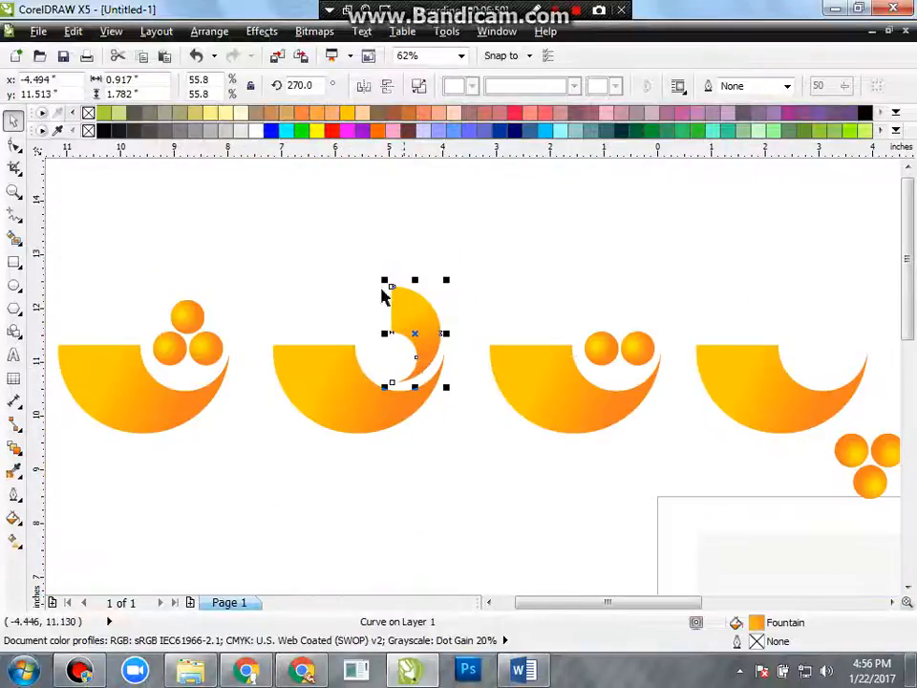
click(372, 271)
- Copy the tall bar onto the small curve's straight edge, narrow the copy and line up its base with the curve's lower tip
scroll(410, 370, down, 1)
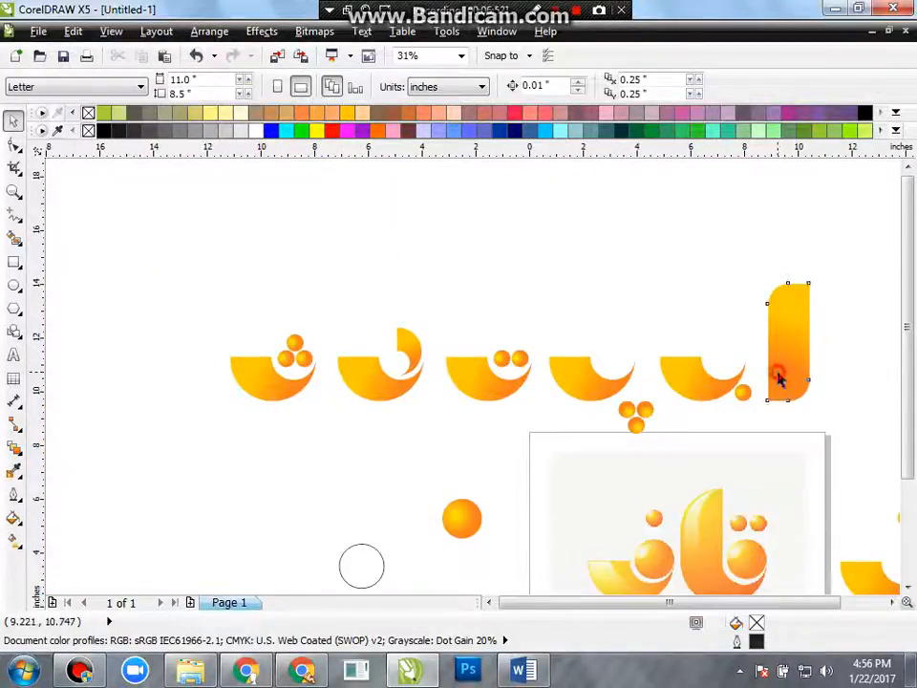
drag(778, 378, 376, 356)
scroll(407, 356, up, 5)
scroll(412, 346, down, 2)
drag(421, 234, 292, 297)
drag(276, 347, 384, 315)
shift+click(441, 320)
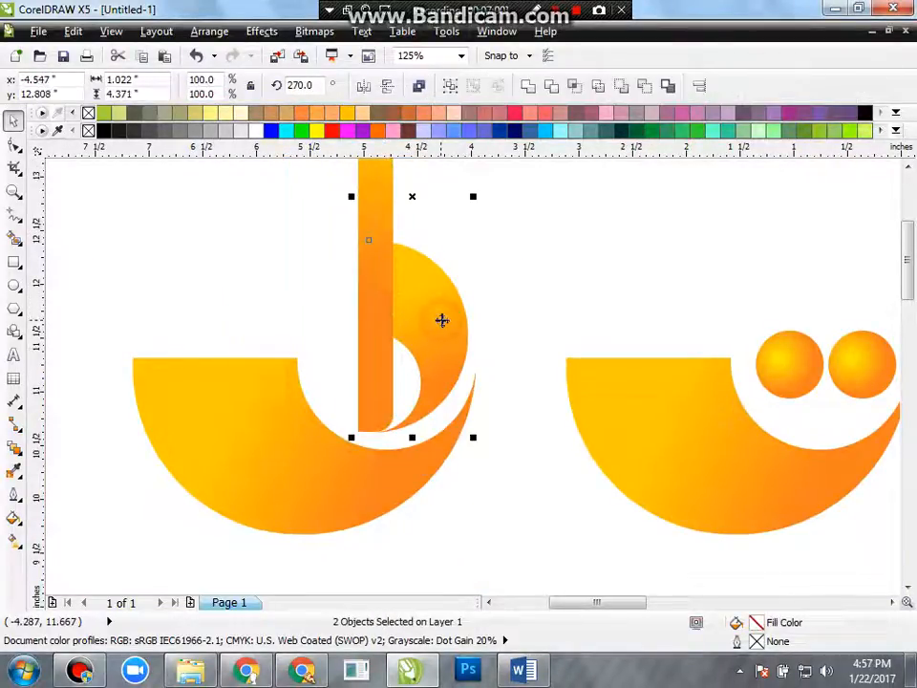
click(539, 245)
- Resize the narrow bar to about 0.40 inch wide and 2.78 inches tall, keeping its base at the curve's lower tip
scroll(262, 390, down, 2)
click(319, 270)
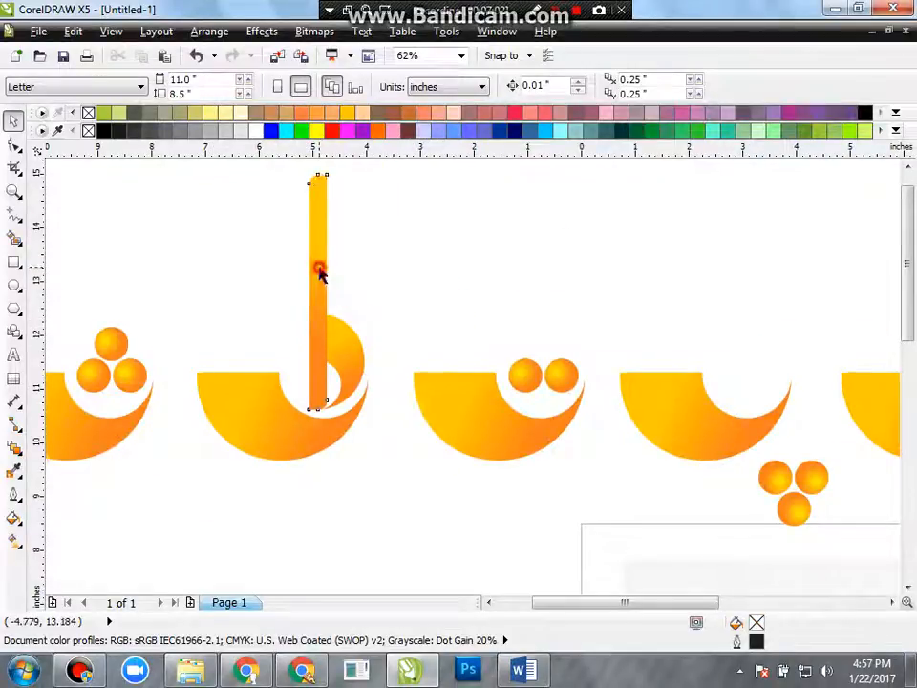
drag(318, 177, 322, 298)
scroll(327, 355, up, 2)
drag(330, 364, 339, 380)
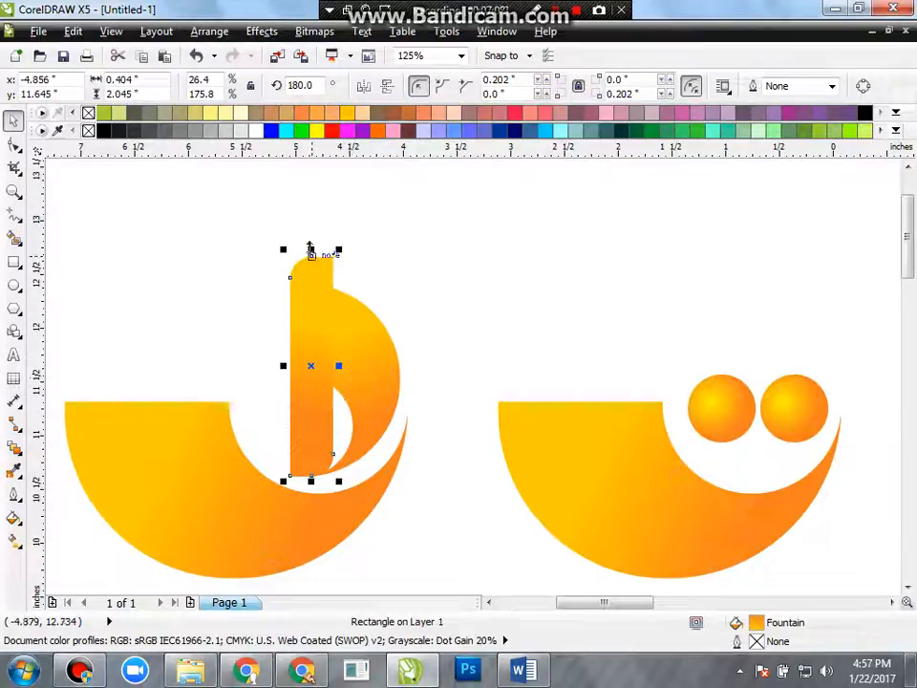
drag(310, 247, 309, 206)
- Move the narrow bar left against the curve's straight edge and mirror it horizontally so its lower-left corner is rounded
scroll(324, 493, up, 2)
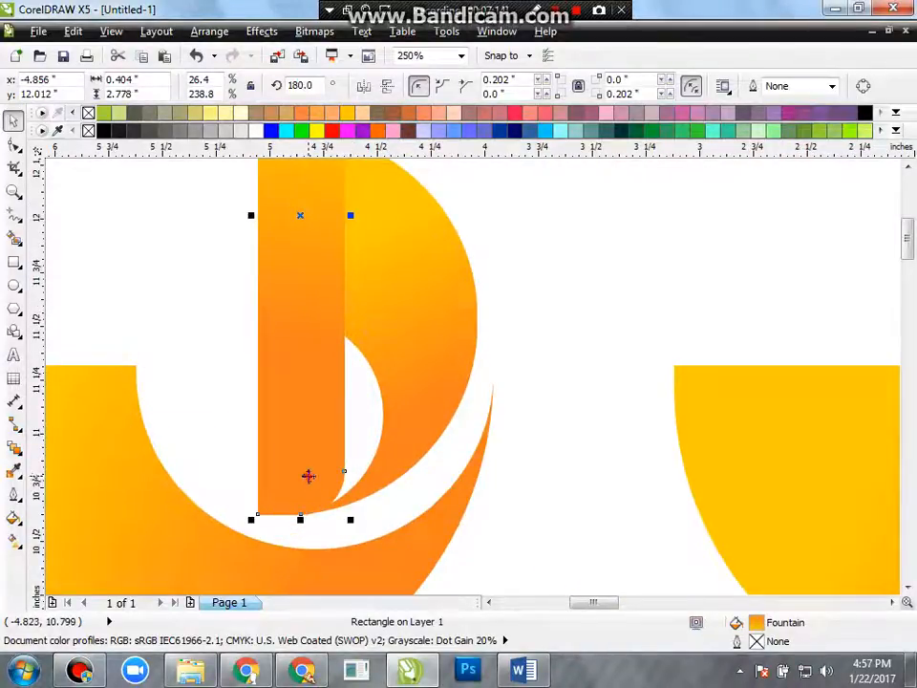
drag(308, 475, 265, 483)
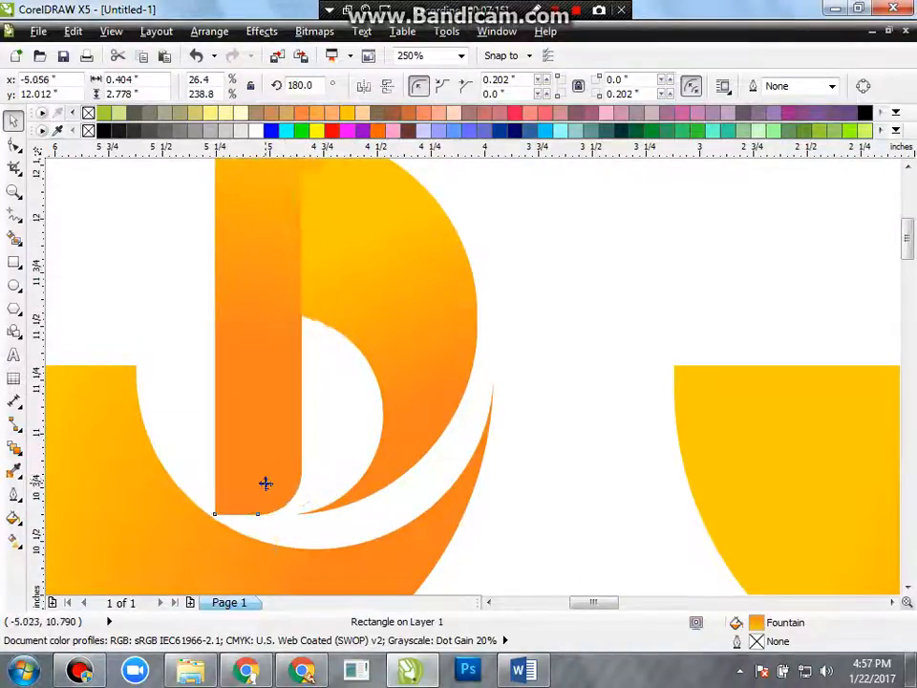
triple_click(298, 85)
text(0)
key(Return)
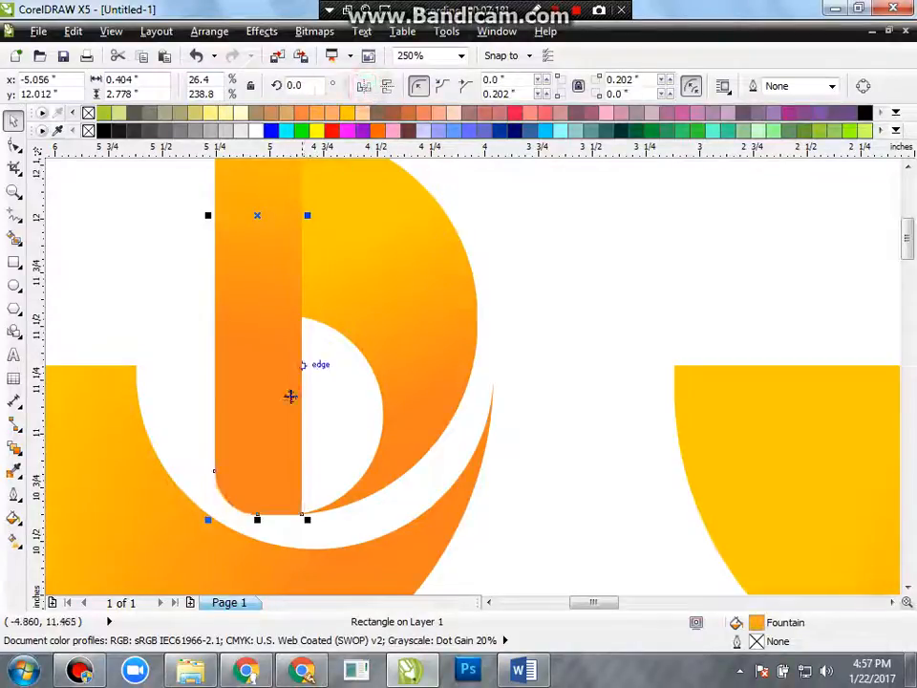
mouse_move(267, 427)
mouse_down()
mouse_move(226, 424)
mouse_move(263, 437)
mouse_up()
scroll(263, 437, down, 2)
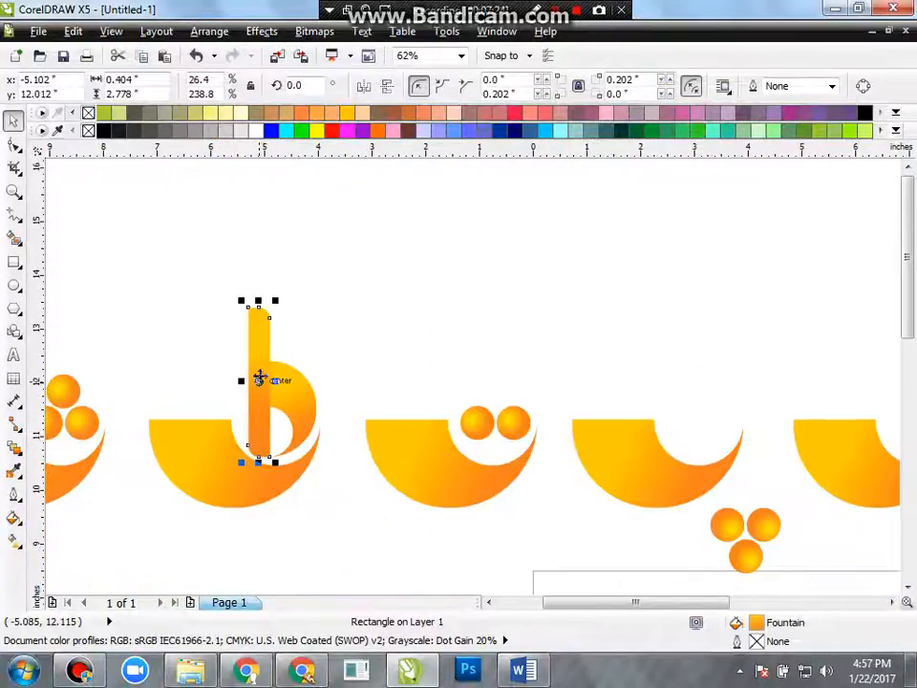
scroll(259, 378, up, 1)
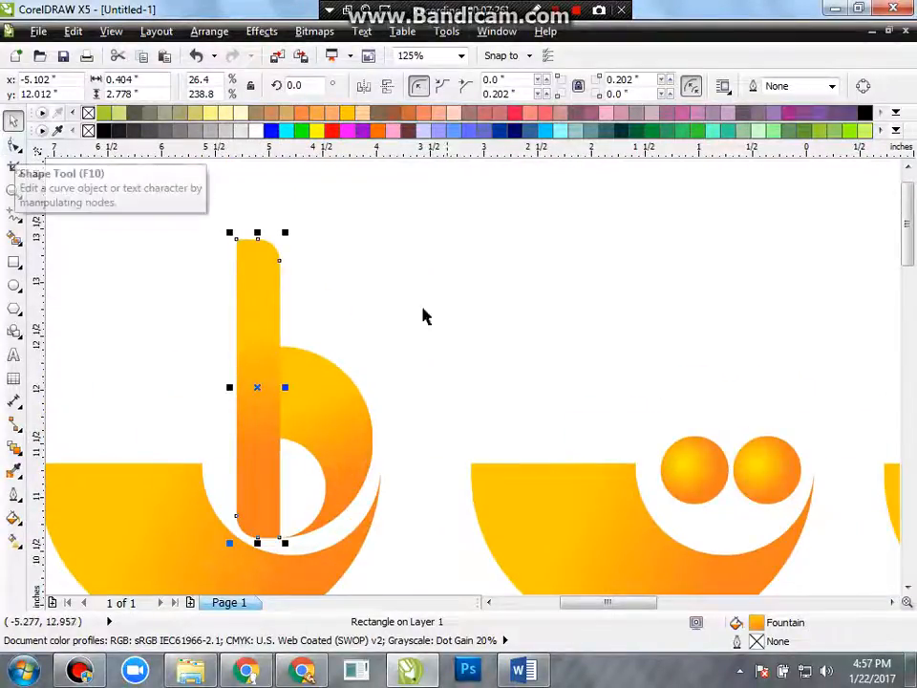
scroll(339, 417, down, 2)
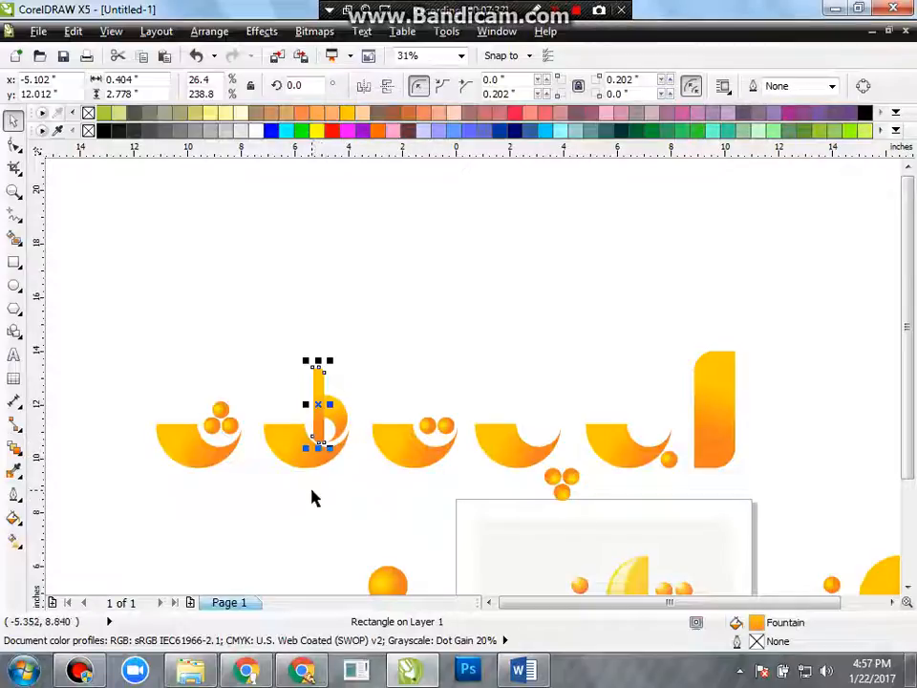
click(312, 483)
click(321, 403)
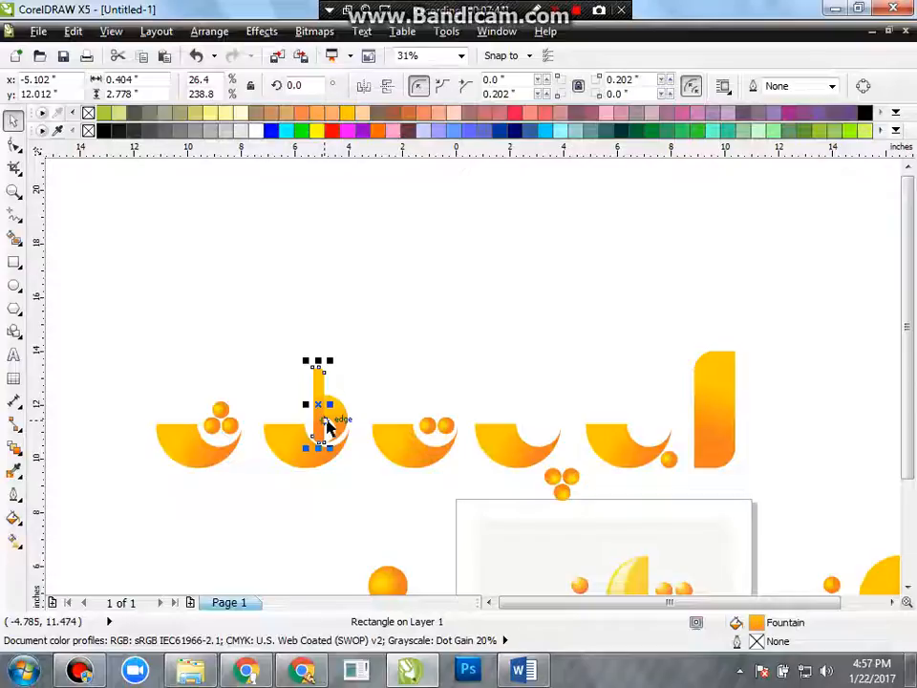
scroll(467, 546, down, 3)
scroll(436, 485, up, 8)
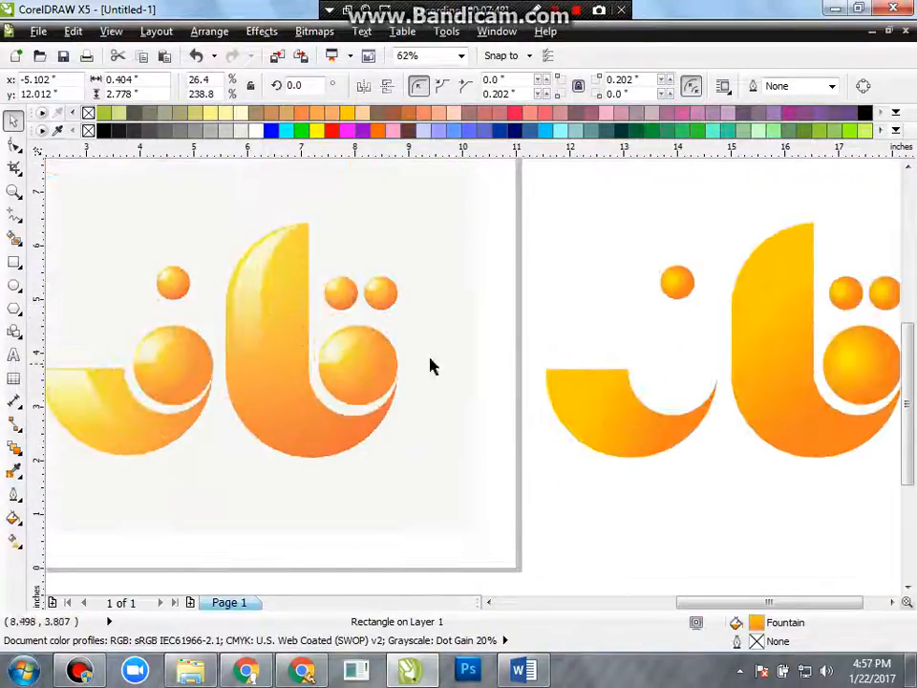
scroll(430, 366, down, 2)
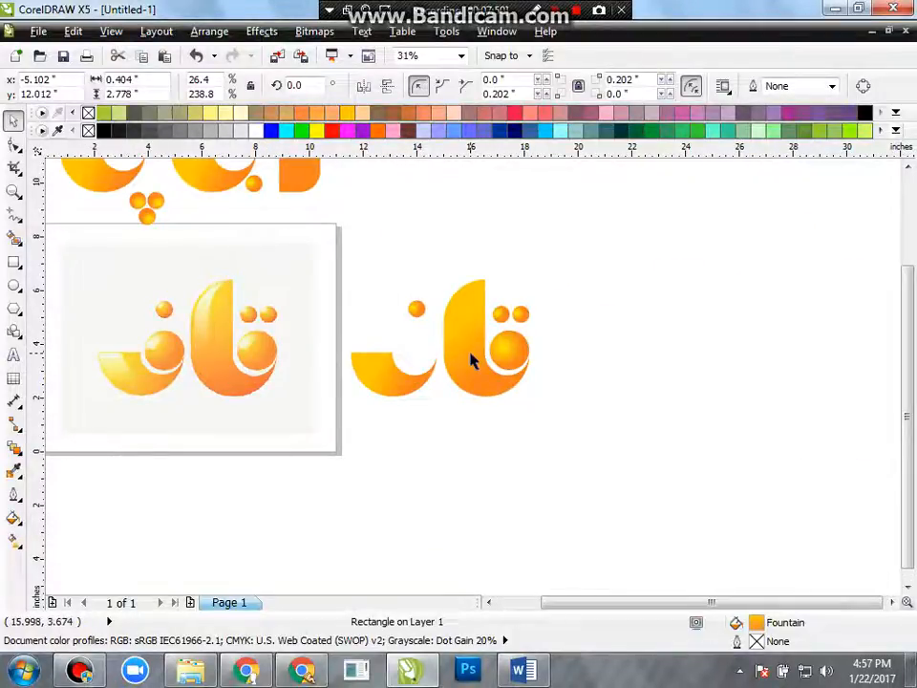
click(471, 360)
shift+click(396, 381)
click(489, 455)
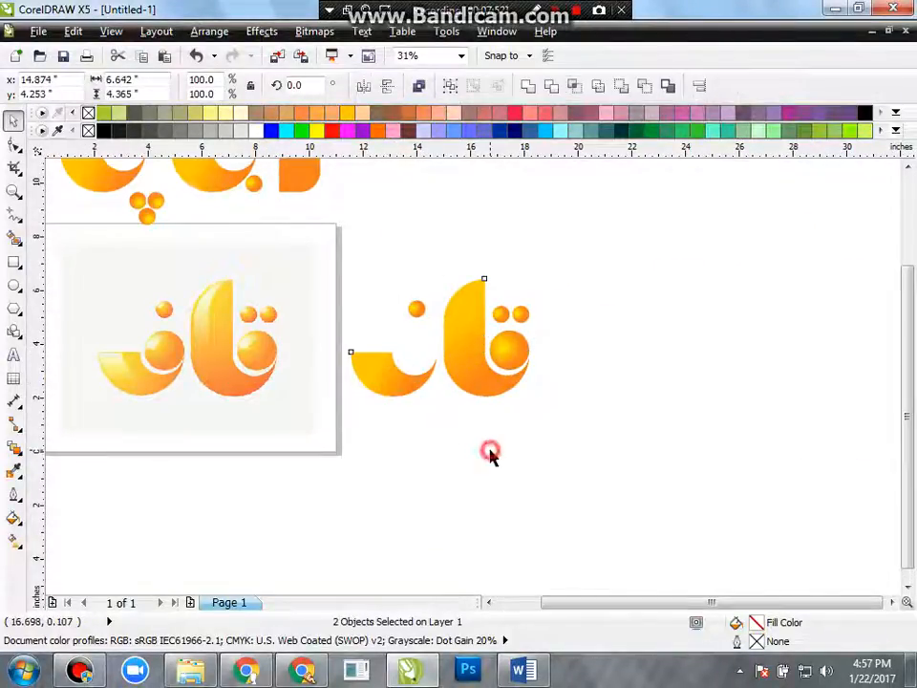
- Start a Bezier outline over the reference logo's tall letter, tracing its straight inner edge from the top down to the inner curve
click(13, 216)
click(65, 292)
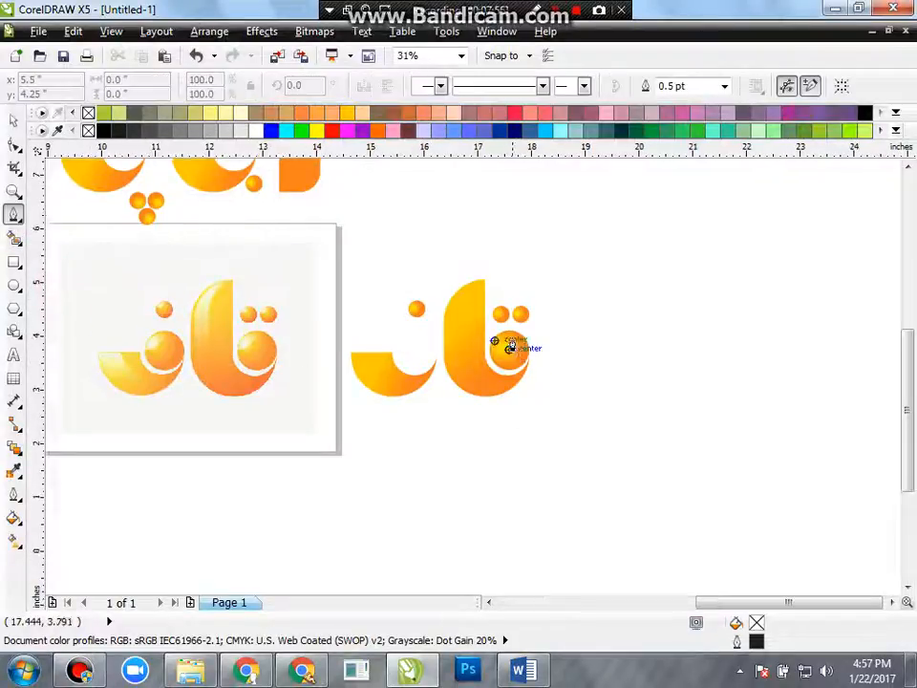
scroll(507, 348, up, 1)
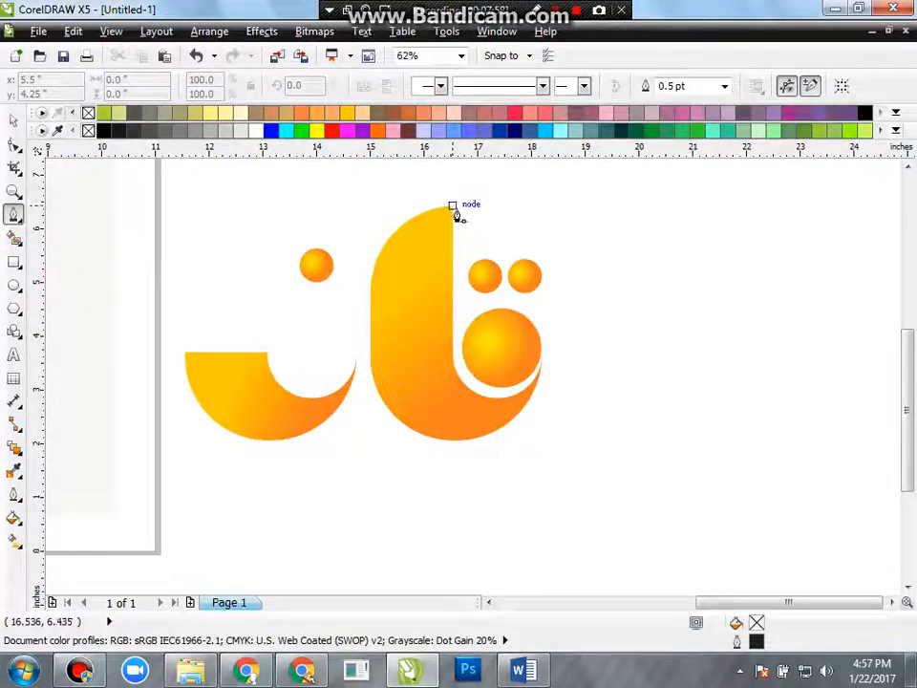
scroll(456, 216, down, 2)
scroll(420, 298, up, 2)
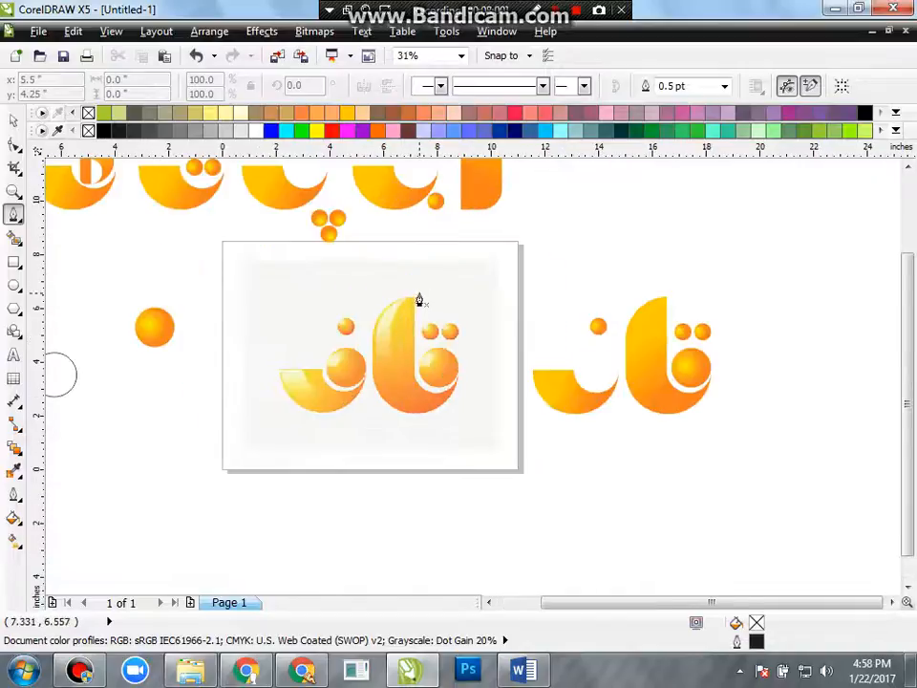
click(410, 304)
scroll(418, 458, up, 1)
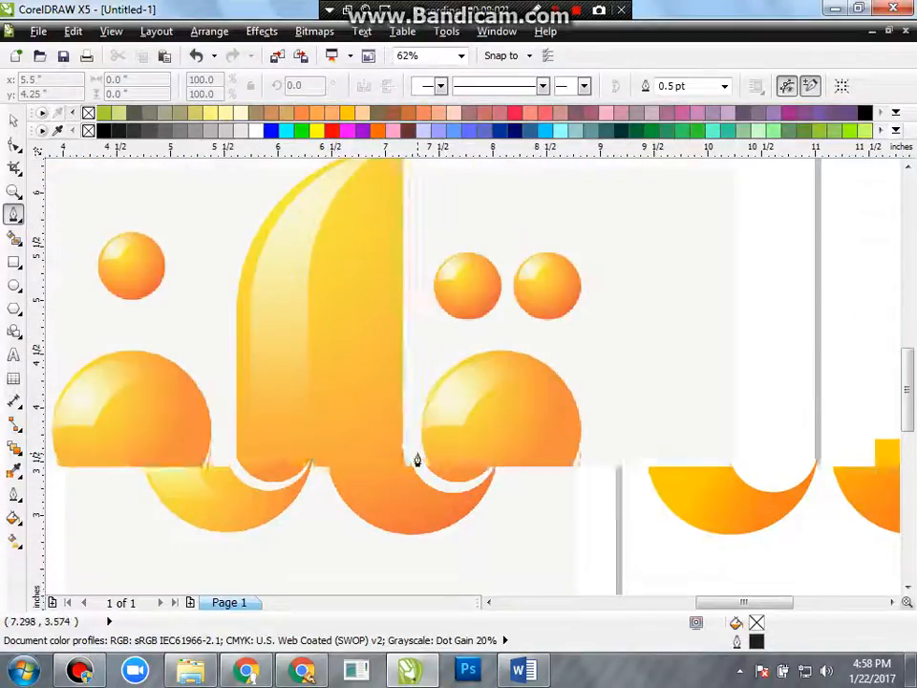
click(402, 462)
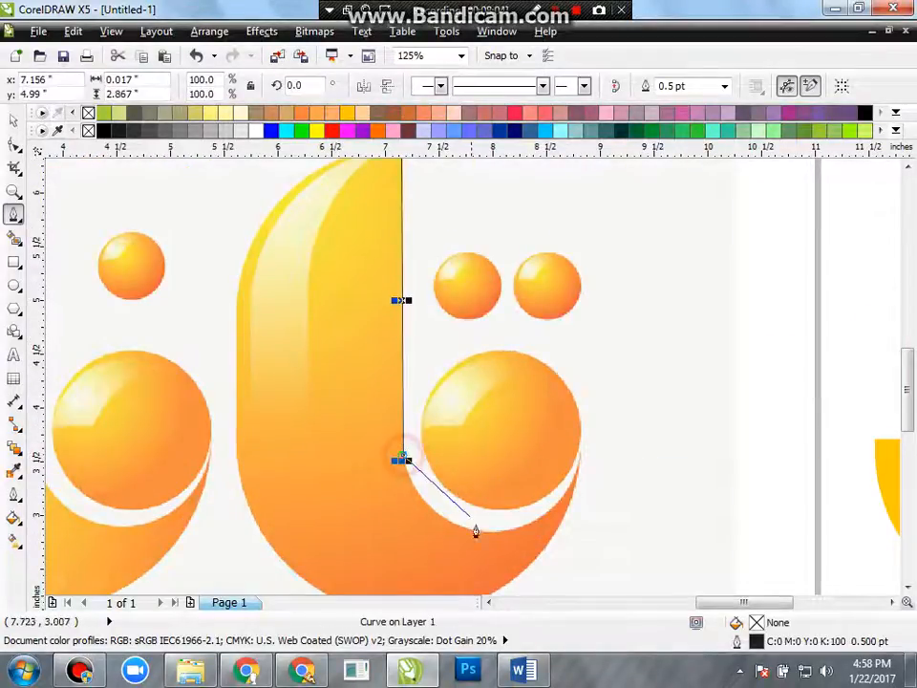
- Trace the inner curve beneath the large ball with two curved segments, ending at the letter's pointed tip
mouse_move(488, 531)
mouse_down()
mouse_move(567, 542)
mouse_move(548, 533)
mouse_move(559, 537)
mouse_up()
key(space)
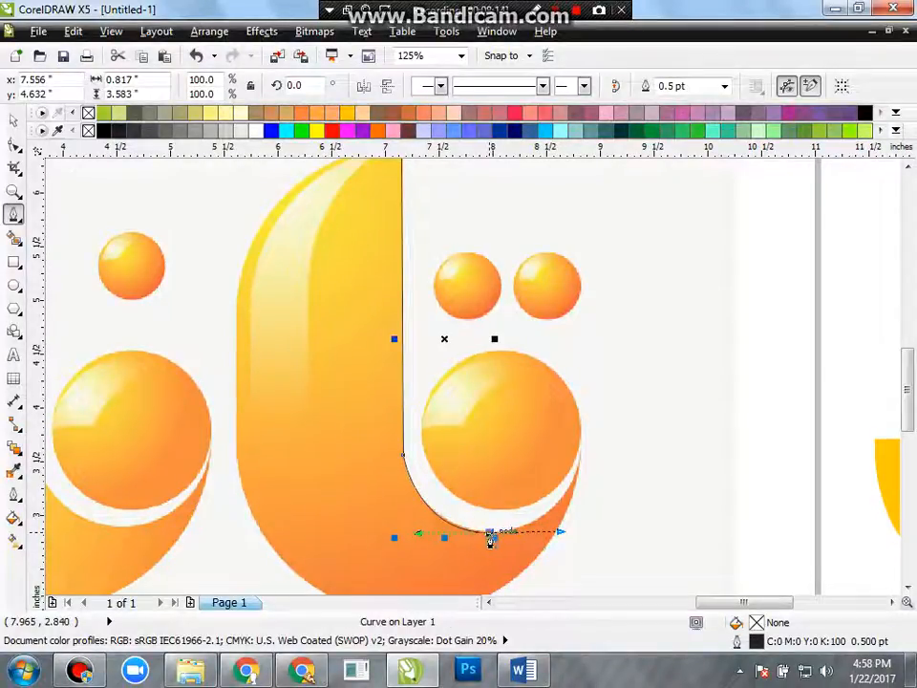
mouse_move(490, 539)
mouse_down()
mouse_move(591, 485)
mouse_move(578, 472)
mouse_move(599, 380)
mouse_up()
scroll(578, 469, down, 2)
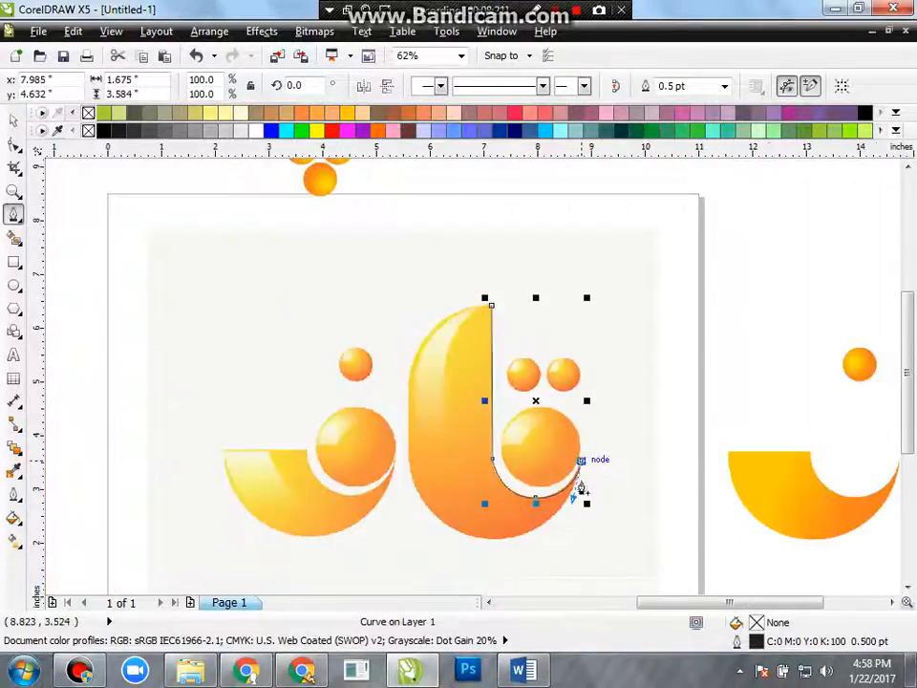
scroll(544, 540, up, 2)
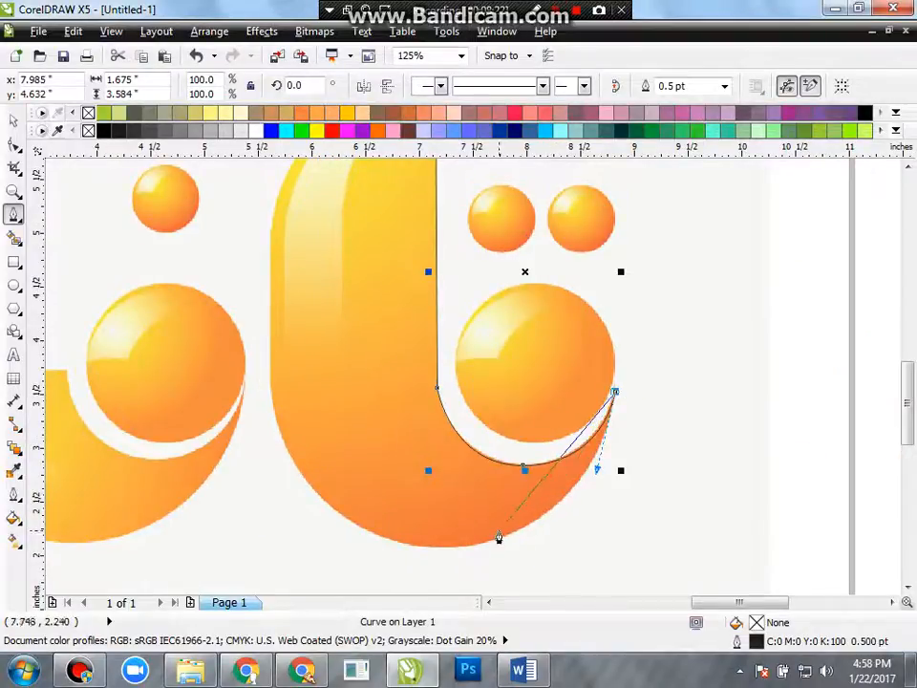
- Continue the outline from the pointed tip around the letter's rounded bottom to its lower outer side
drag(484, 549, 360, 532)
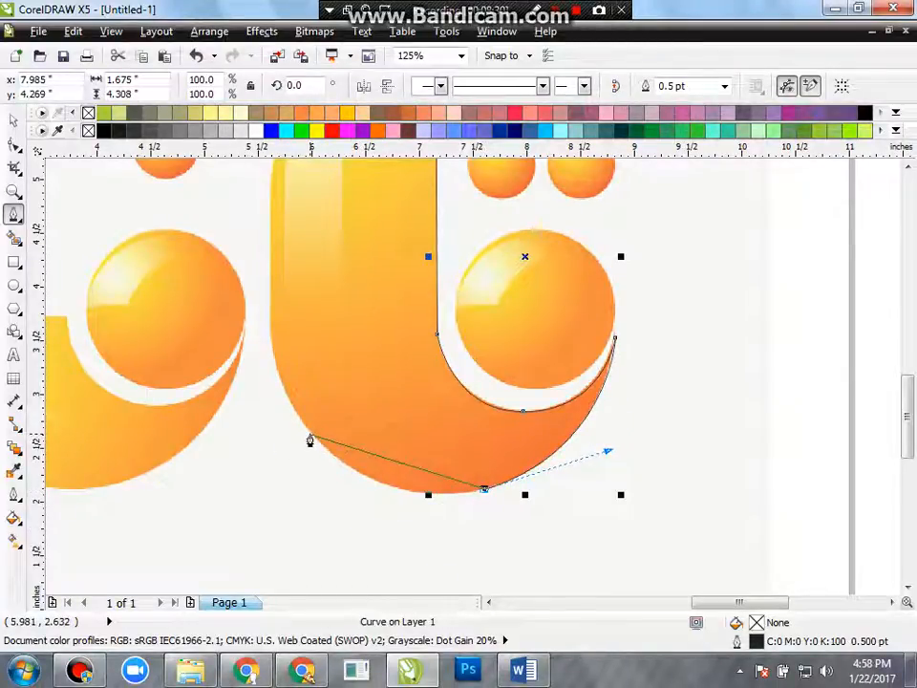
mouse_move(309, 436)
mouse_down()
mouse_move(204, 360)
mouse_move(228, 352)
mouse_up()
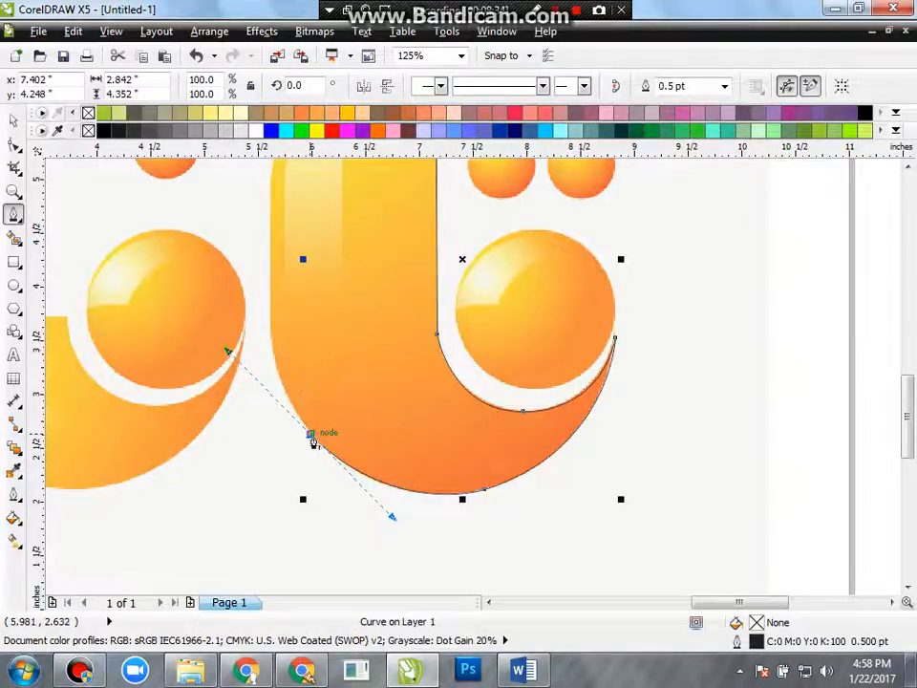
scroll(309, 441, down, 1)
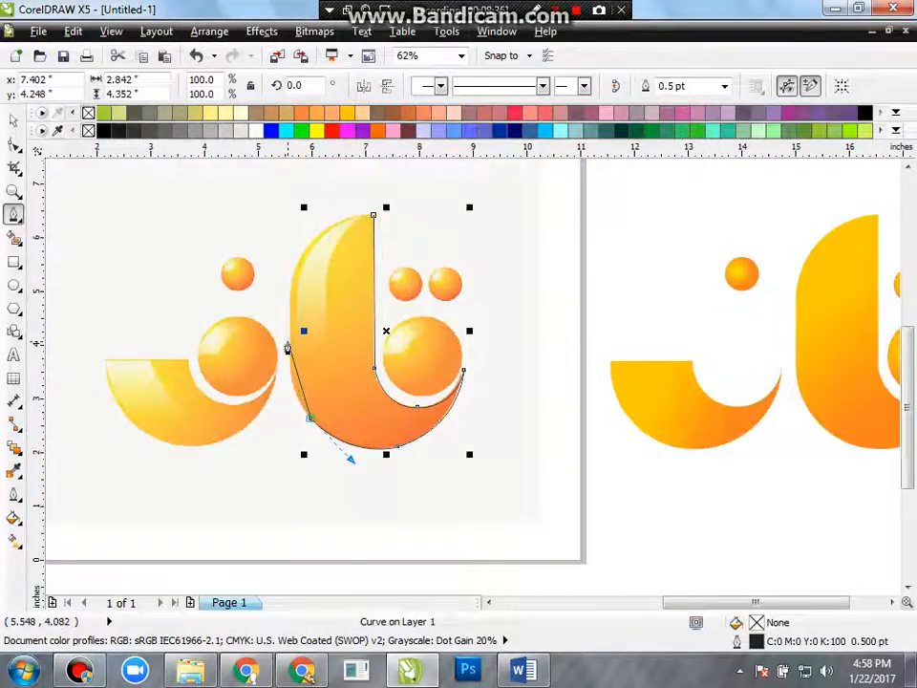
- Trace the letter's outer side and rounded top, closing the outline at its starting node, about 3.22 by 4.36 inches overall
scroll(287, 349, up, 1)
mouse_move(294, 333)
mouse_down()
mouse_move(299, 221)
mouse_move(317, 267)
mouse_move(350, 221)
mouse_move(370, 210)
mouse_move(360, 212)
mouse_up()
scroll(297, 337, down, 1)
scroll(301, 234, up, 1)
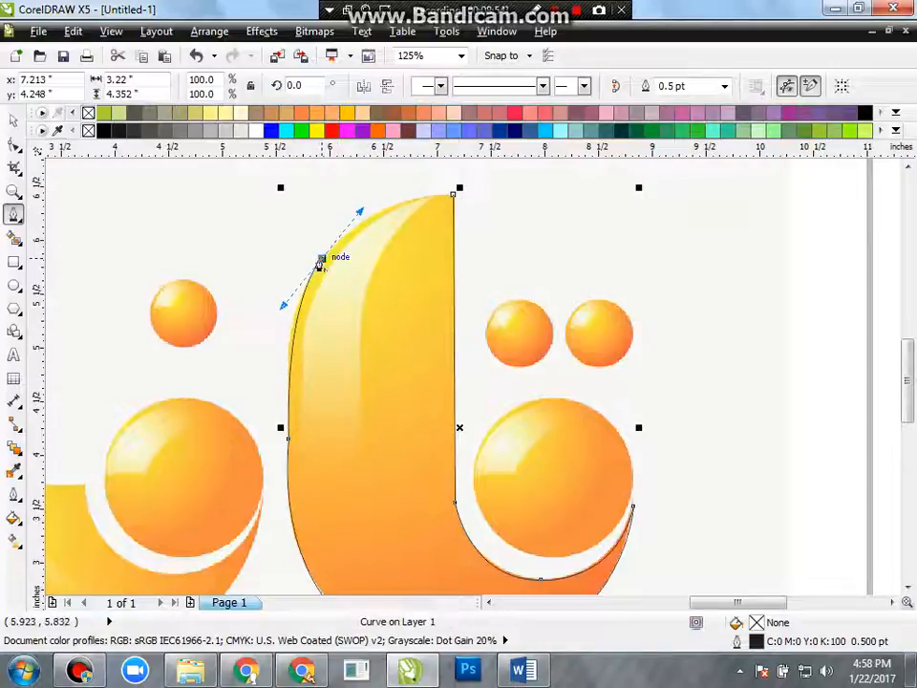
click(321, 259)
click(452, 196)
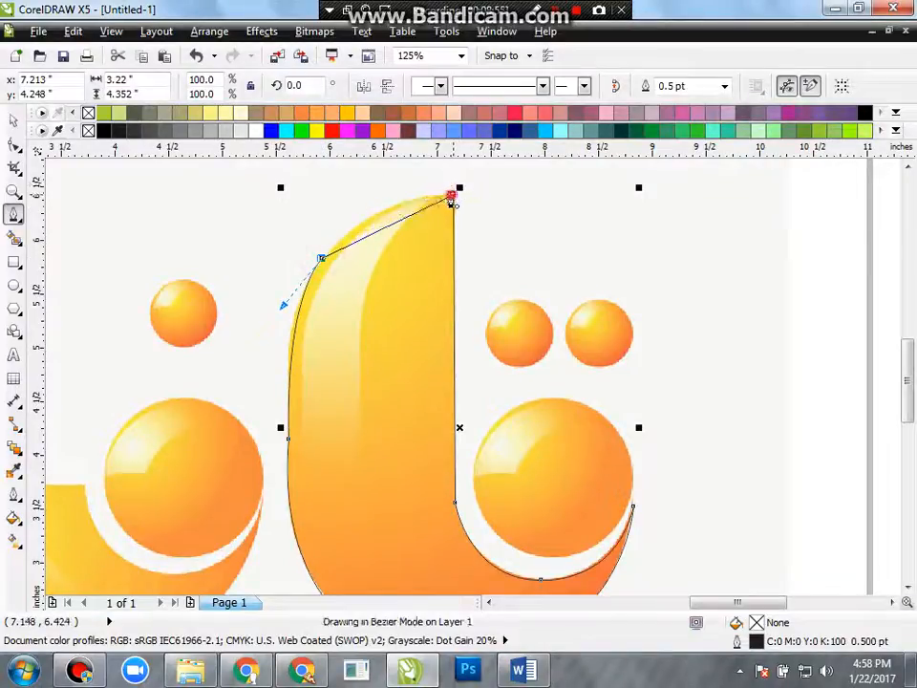
drag(453, 201, 378, 192)
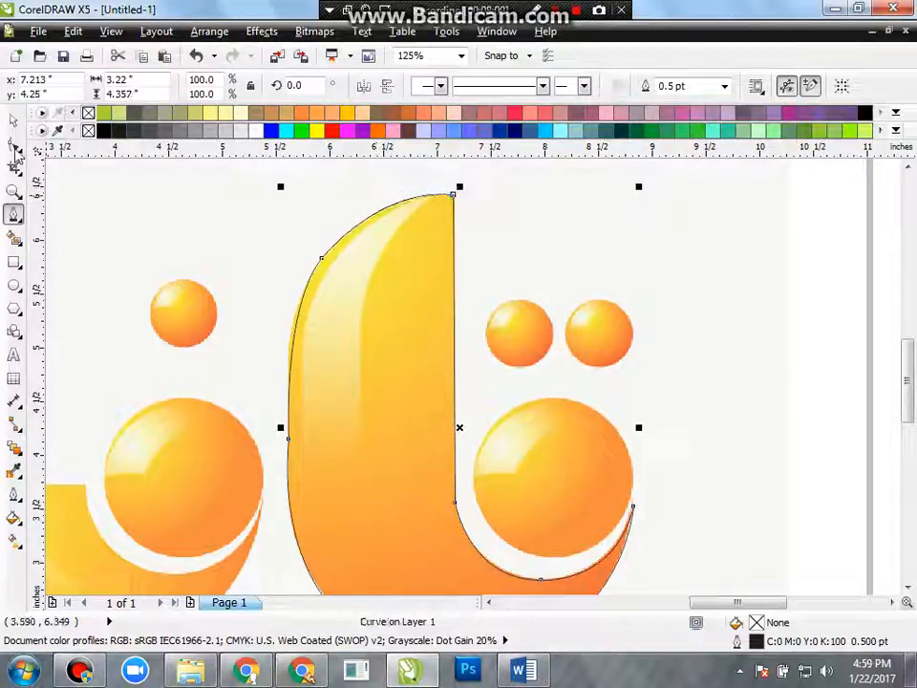
- Smooth the tall outline's outer side by adding a node above and below its middle node and deleting the middle one
click(15, 144)
scroll(174, 297, down, 2)
scroll(247, 387, up, 2)
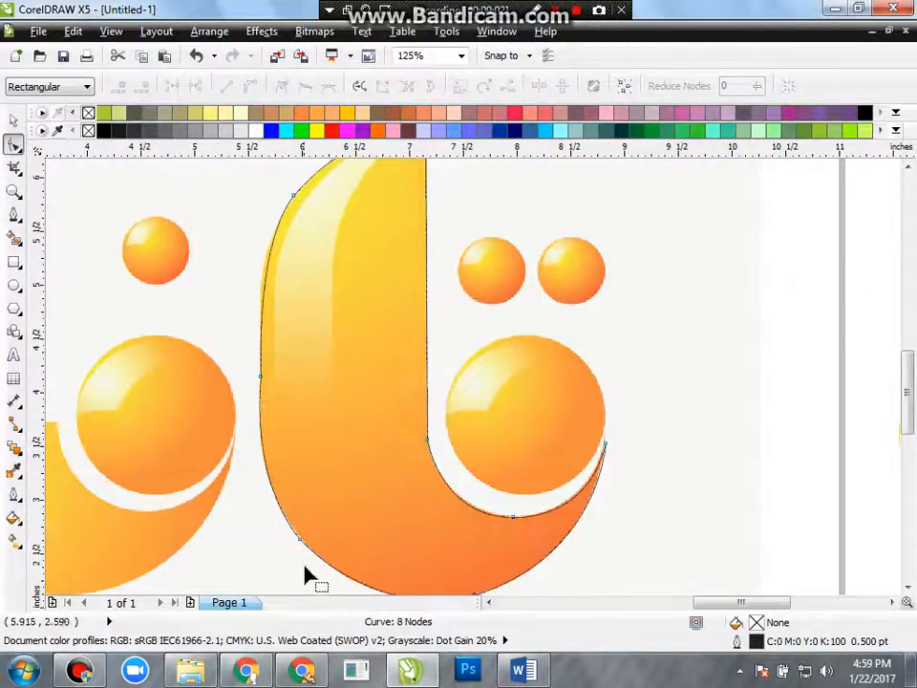
double_click(267, 274)
double_click(273, 500)
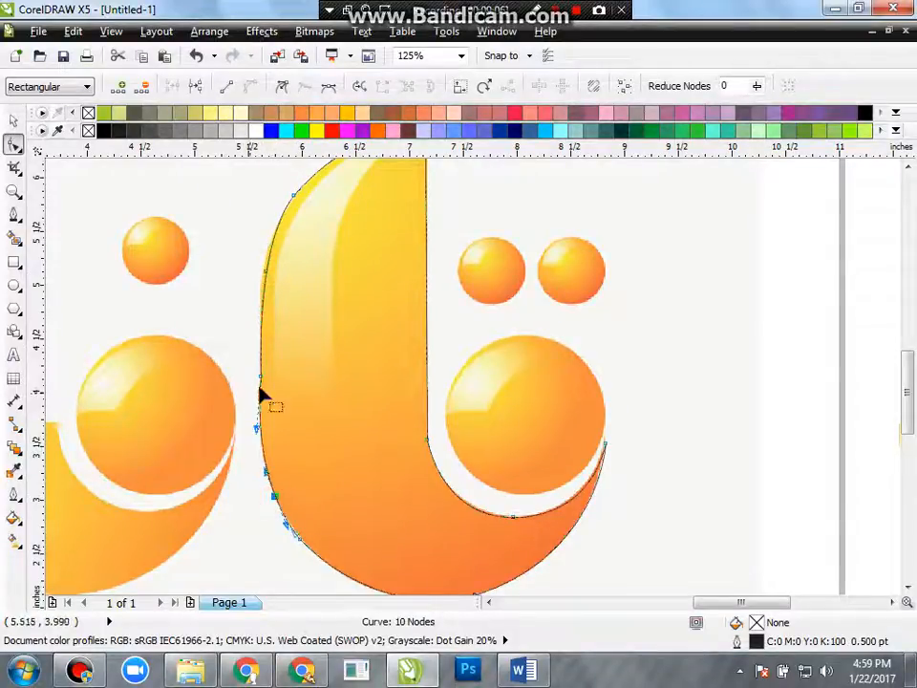
key(Delete)
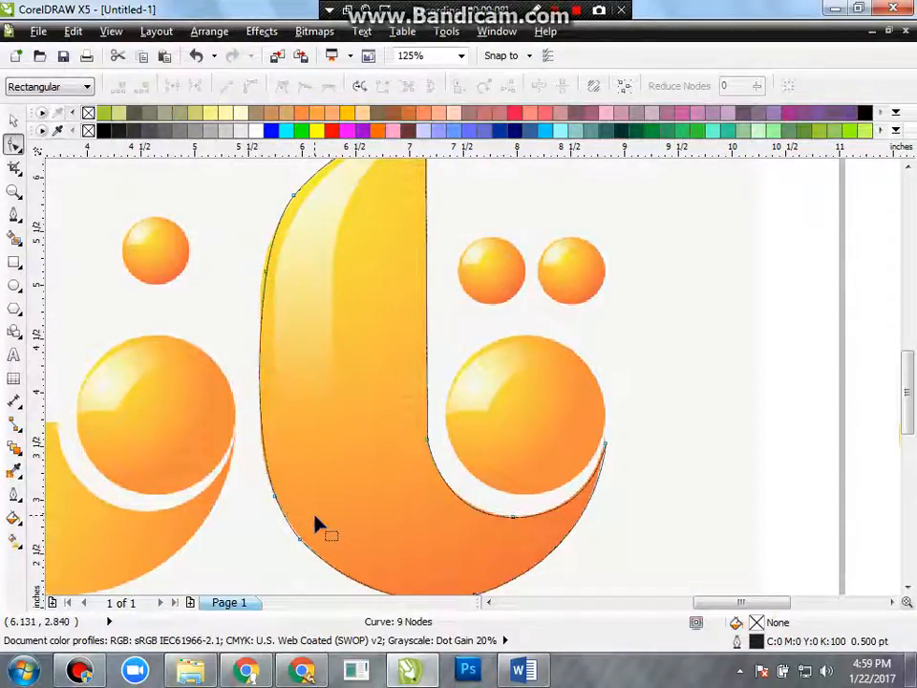
scroll(318, 524, down, 1)
scroll(328, 553, up, 1)
scroll(328, 553, down, 2)
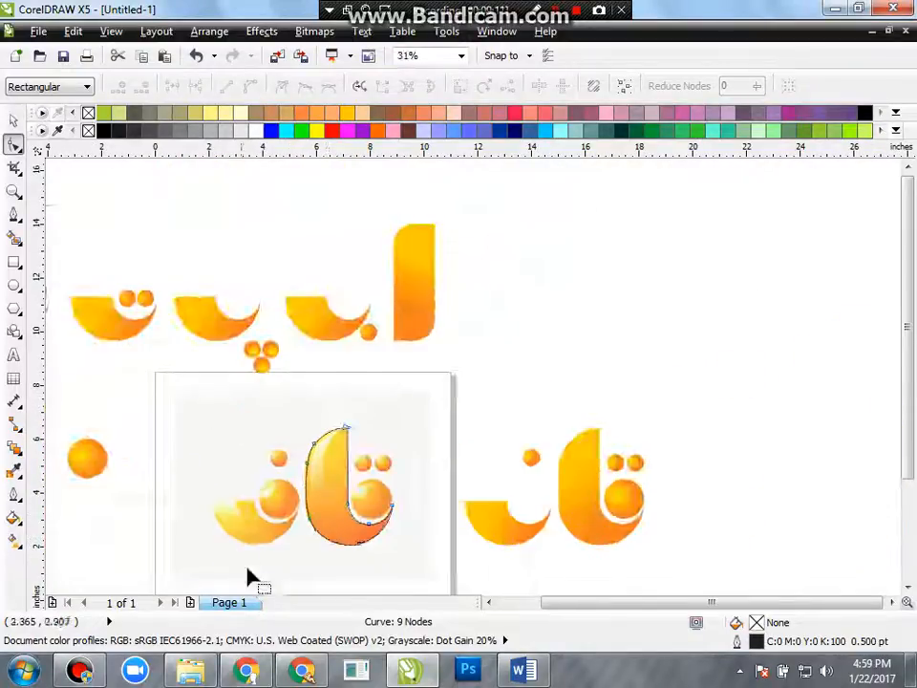
scroll(247, 577, up, 1)
- Copy the traced outline onto the reference's bowl letter and draw a rectangle about 2.45 by 3.23 inches over the copy's upper part
click(14, 119)
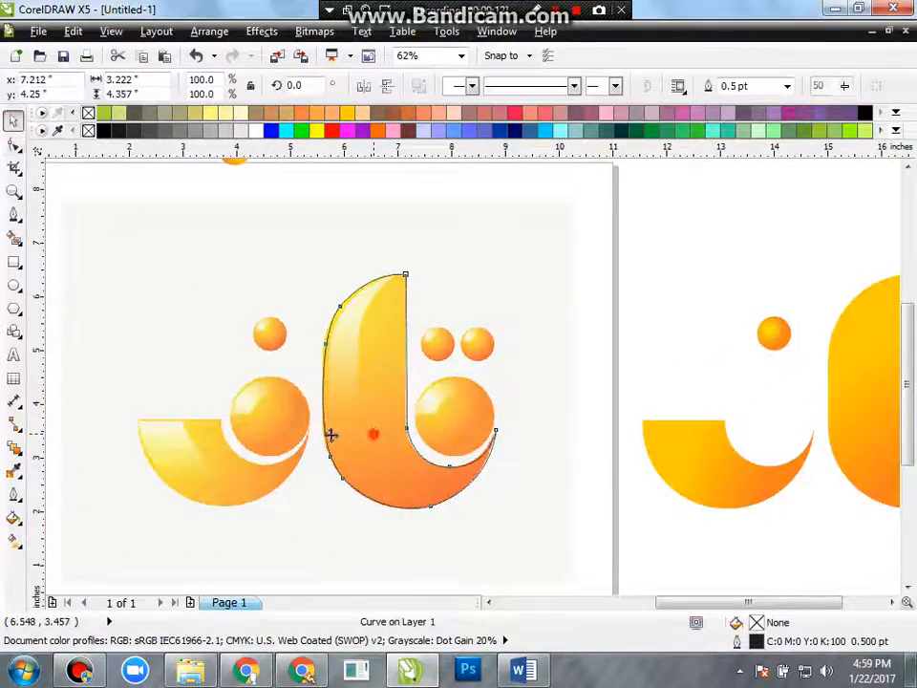
drag(331, 434, 188, 438)
click(14, 262)
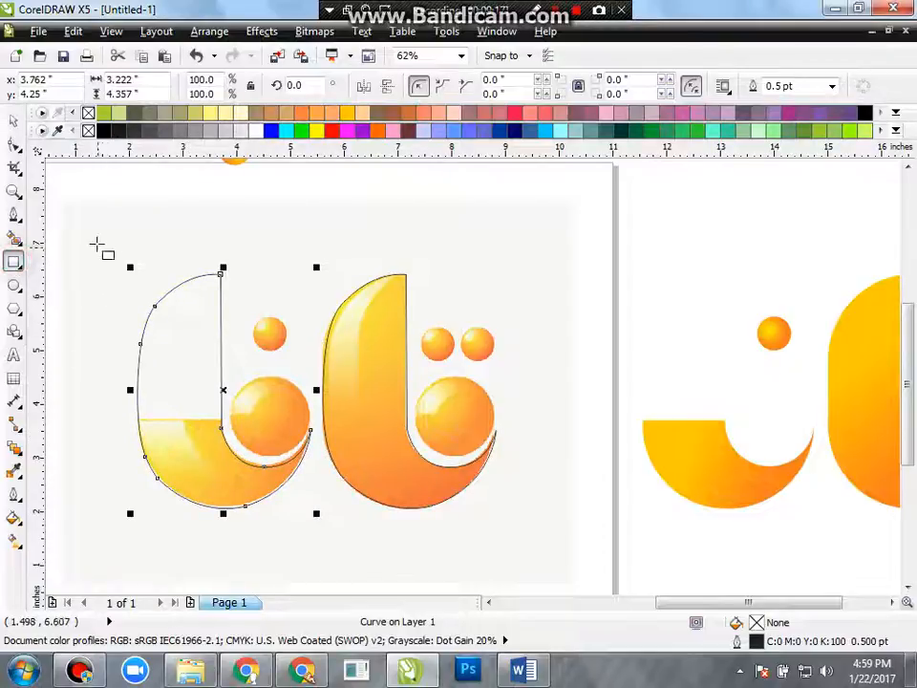
drag(97, 245, 229, 418)
- Trim the copied outline with the rectangle to leave only the bowl shape, and delete the rectangle
click(13, 117)
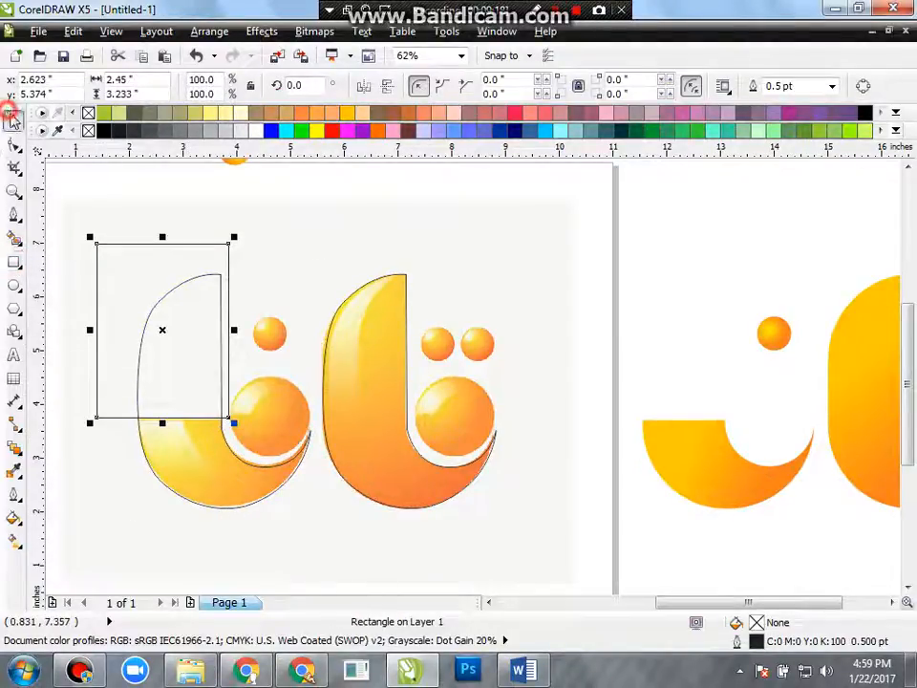
shift+click(178, 463)
click(549, 89)
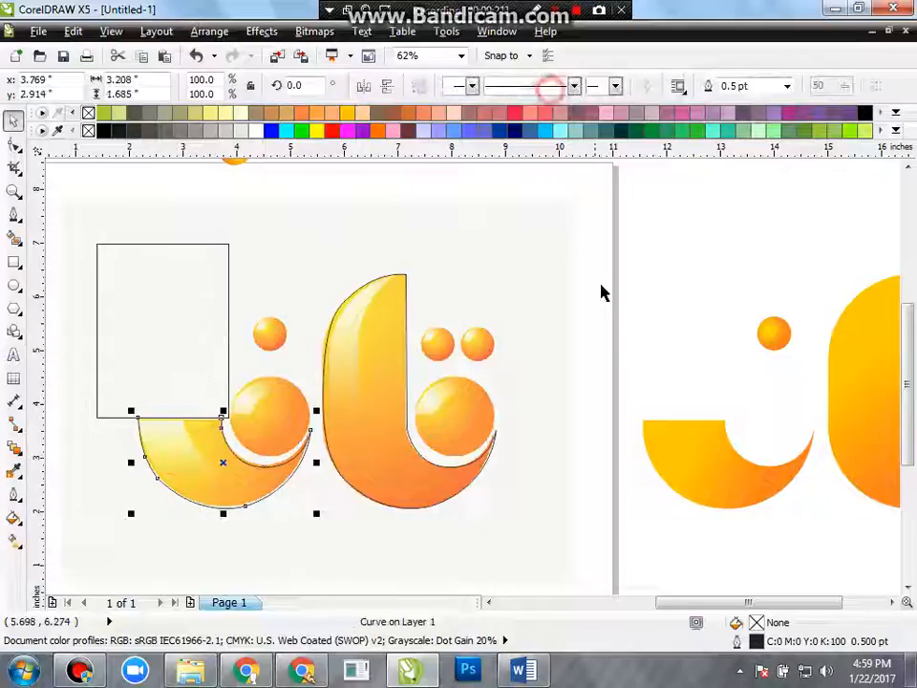
click(601, 287)
click(100, 331)
key(Delete)
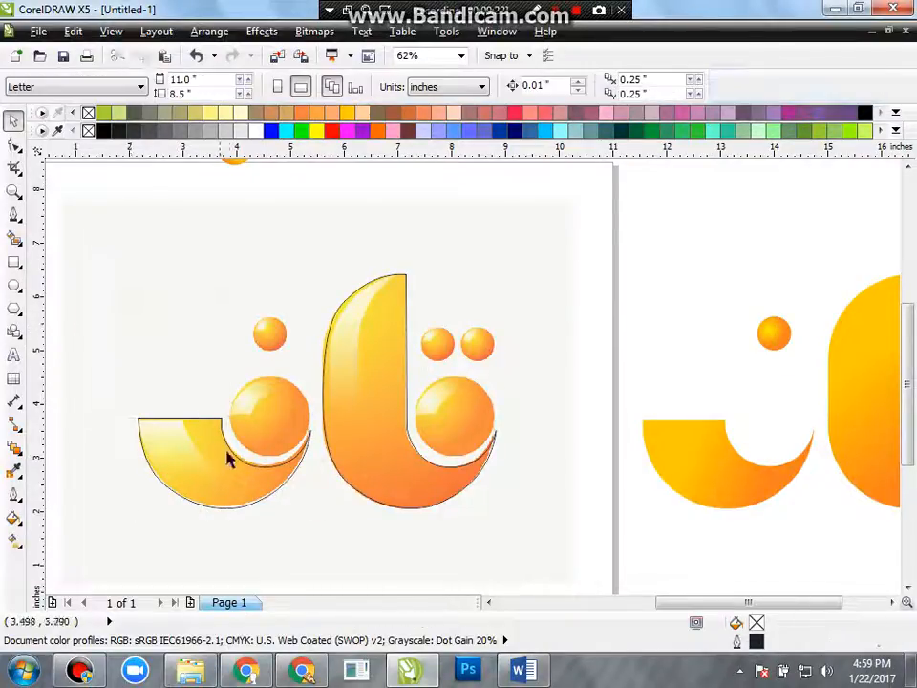
- Round the tall outline's inner corner by adding a node on each side of it and deleting the corner node
click(228, 459)
scroll(406, 474, up, 2)
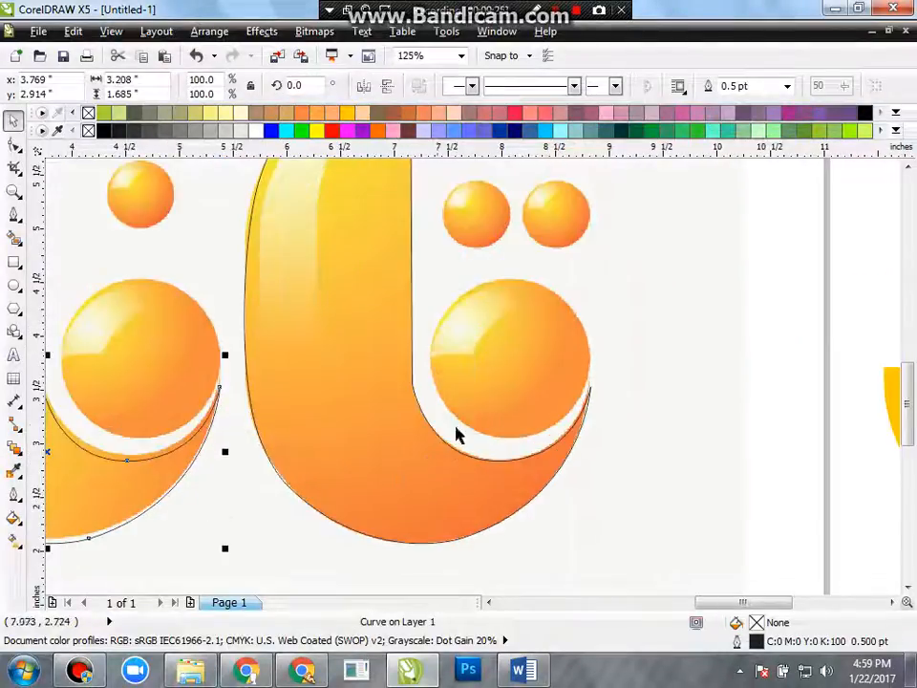
click(393, 410)
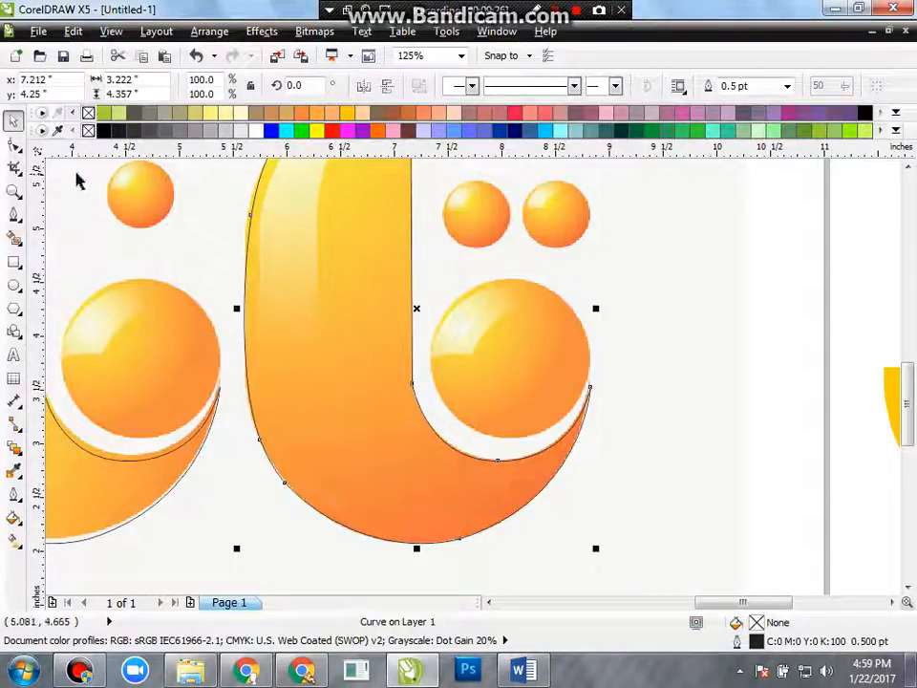
click(14, 145)
double_click(428, 423)
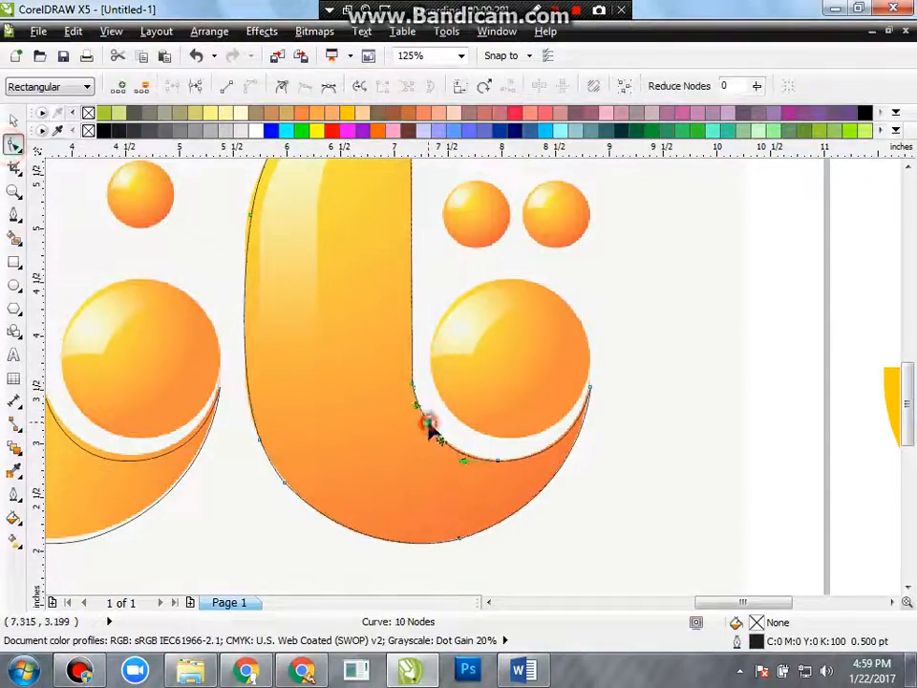
double_click(412, 323)
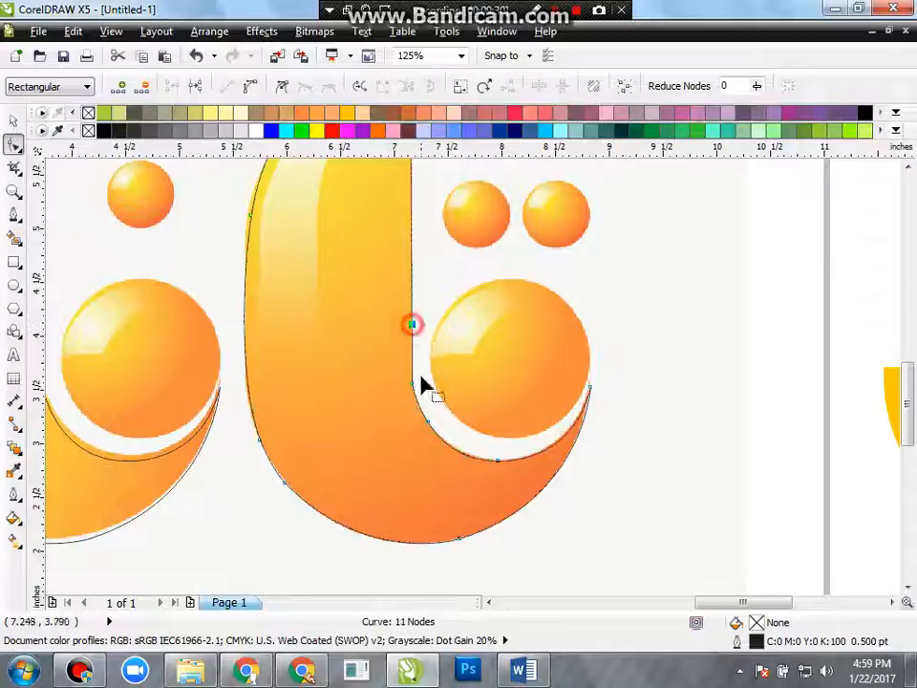
scroll(420, 383, up, 2)
scroll(391, 392, up, 4)
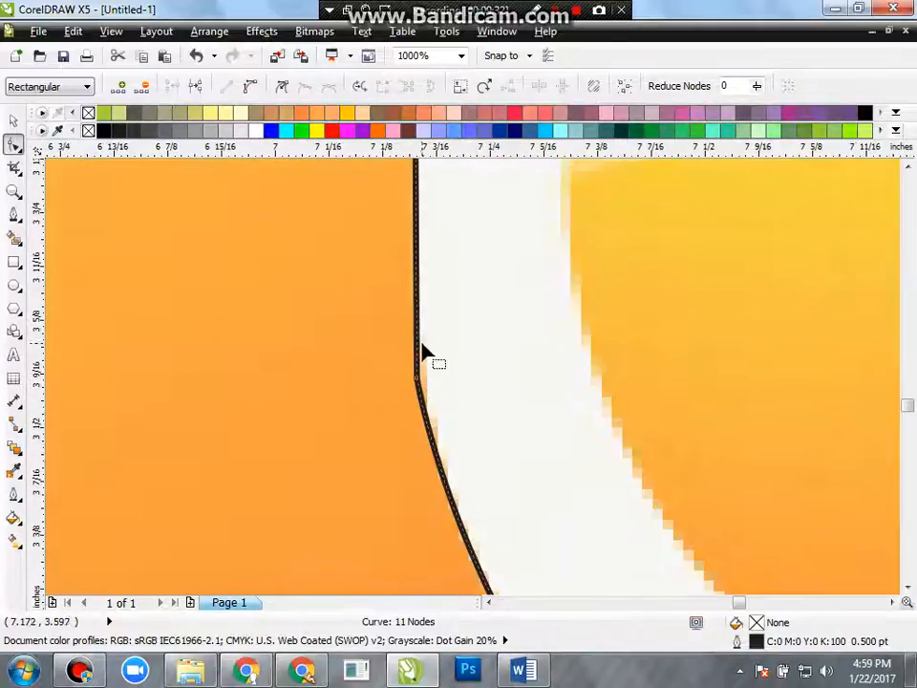
scroll(435, 403, down, 4)
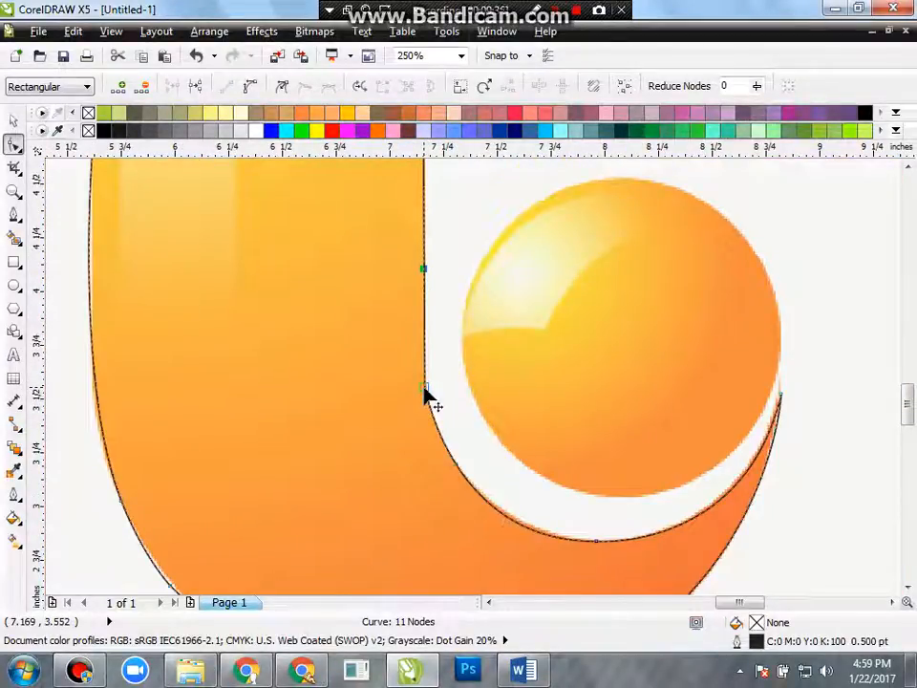
double_click(425, 389)
- Shorten the handle of the inner curve's lowest node slightly to fit the arc to the reference
click(596, 543)
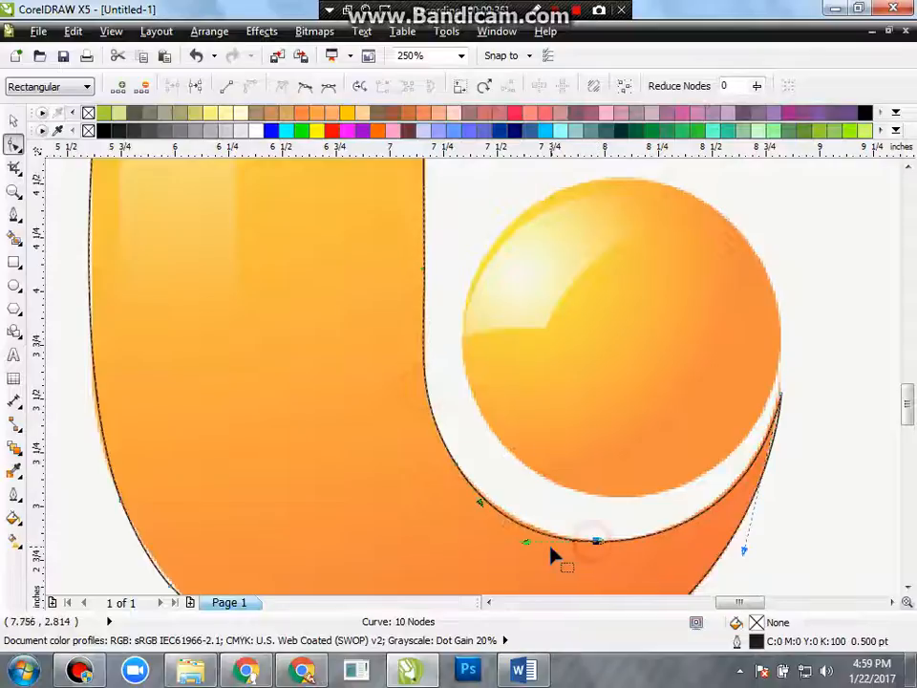
drag(528, 548, 536, 548)
scroll(536, 554, down, 4)
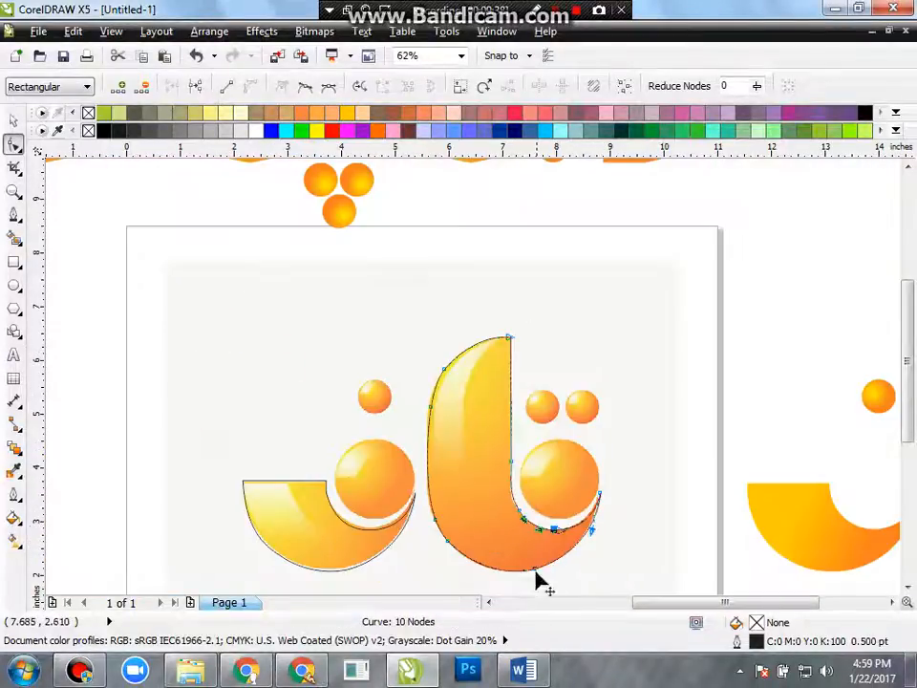
- Simplify the tall outline's bottom curve by deleting its lower-left node and replacing the lower-right node with one near the lowest point
scroll(520, 568, up, 4)
double_click(197, 397)
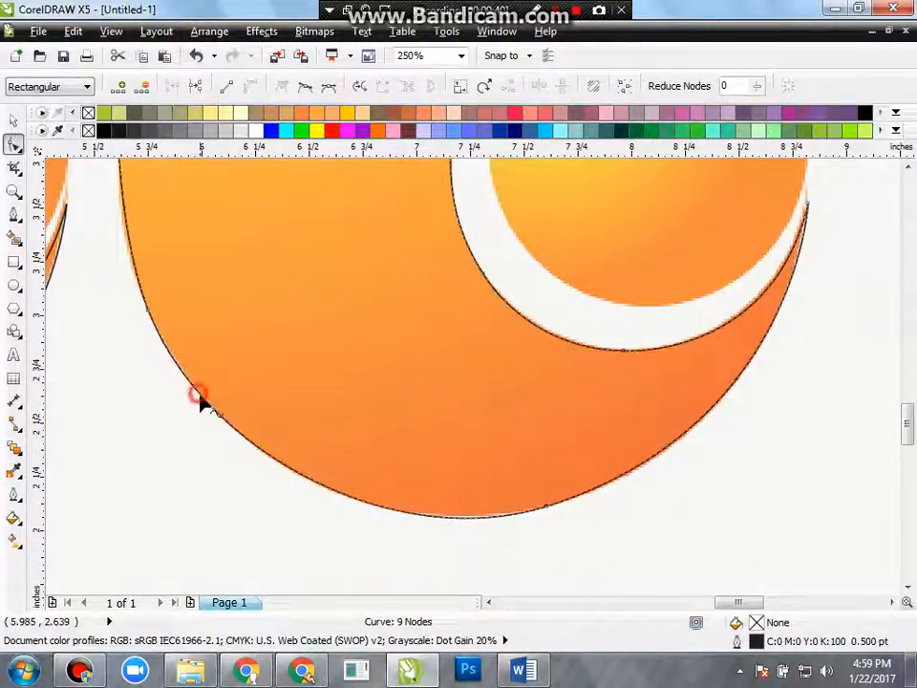
click(547, 509)
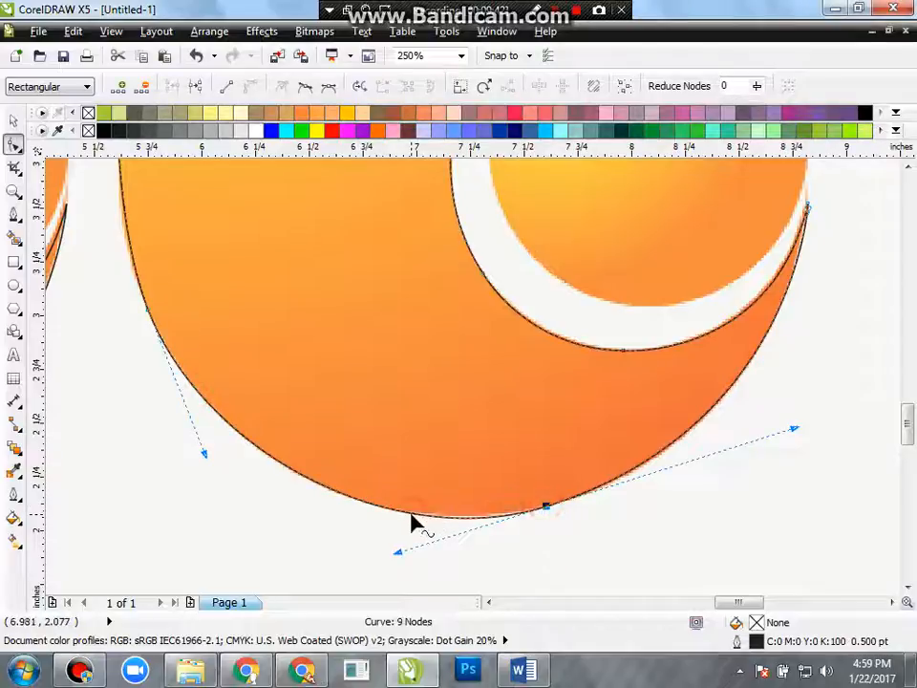
double_click(411, 515)
click(547, 511)
double_click(547, 511)
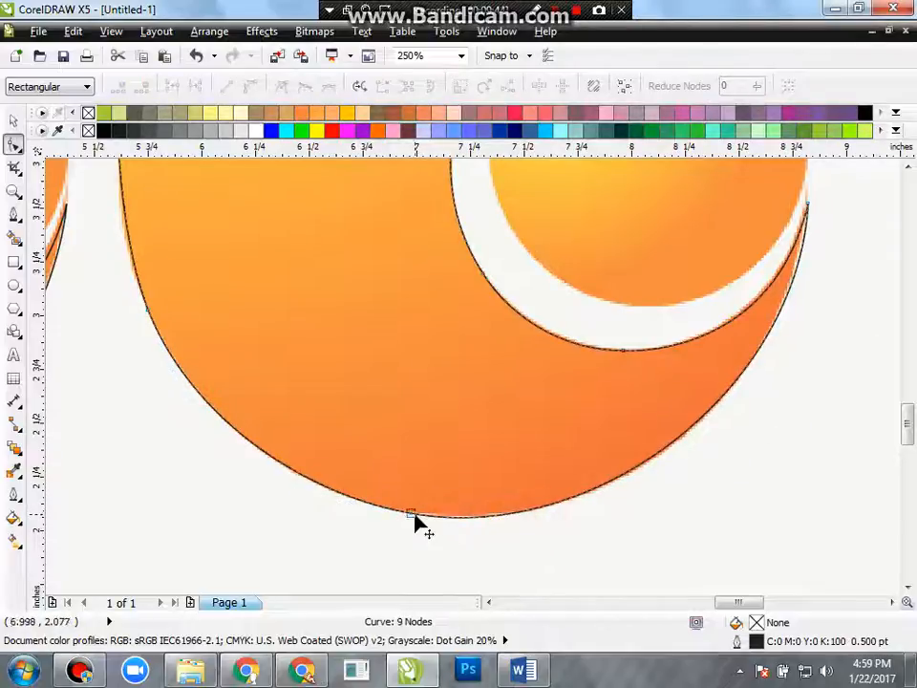
- Fit the tall outline's lower-right arc to the reference by adjusting the handles of the bottom node and the pointed tip
click(413, 516)
drag(593, 541, 624, 546)
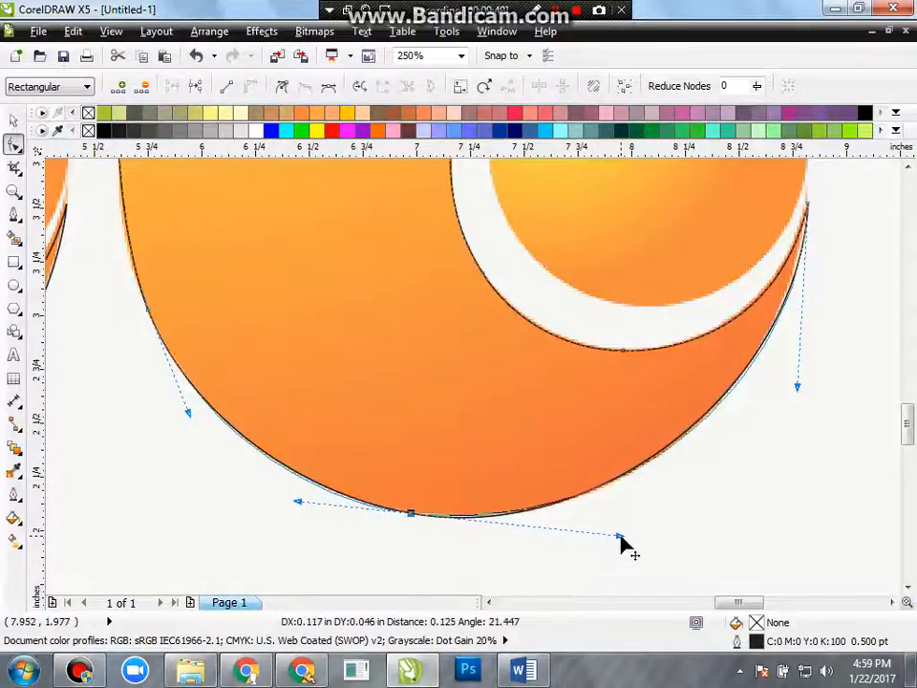
scroll(624, 546, down, 1)
scroll(683, 464, up, 1)
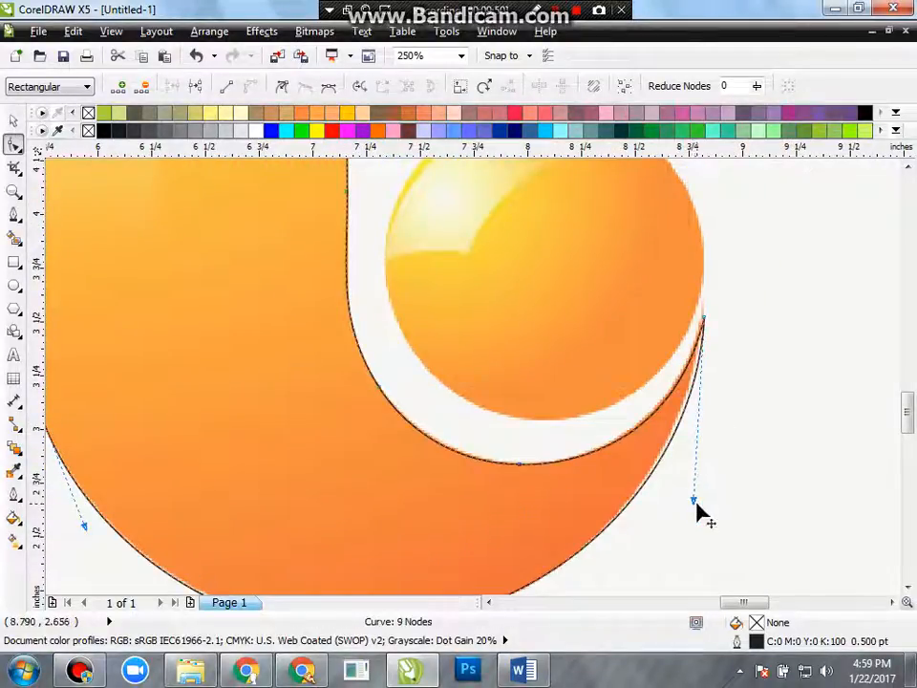
drag(697, 513, 691, 521)
- Delete the surplus node on the tall outline's upper-left curve and select the remaining node below it
scroll(691, 521, down, 2)
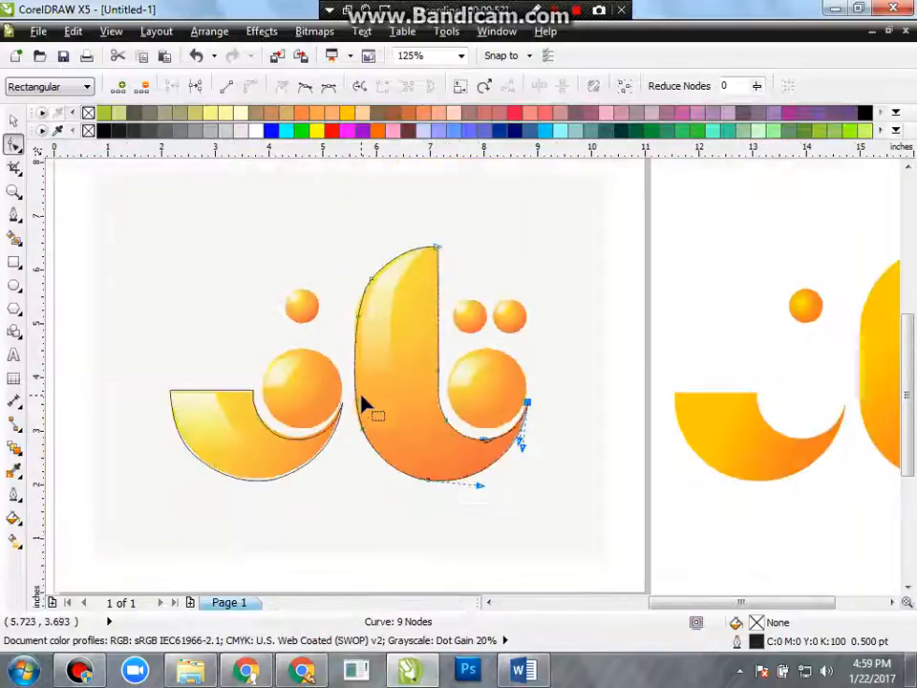
scroll(362, 266, up, 2)
click(400, 341)
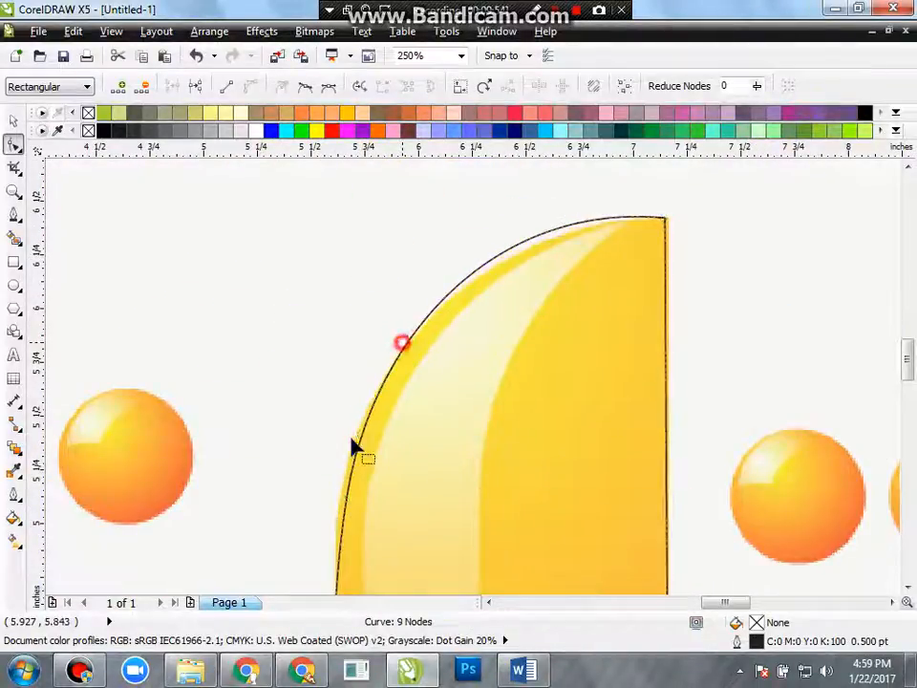
key(Delete)
click(346, 498)
scroll(339, 492, down, 4)
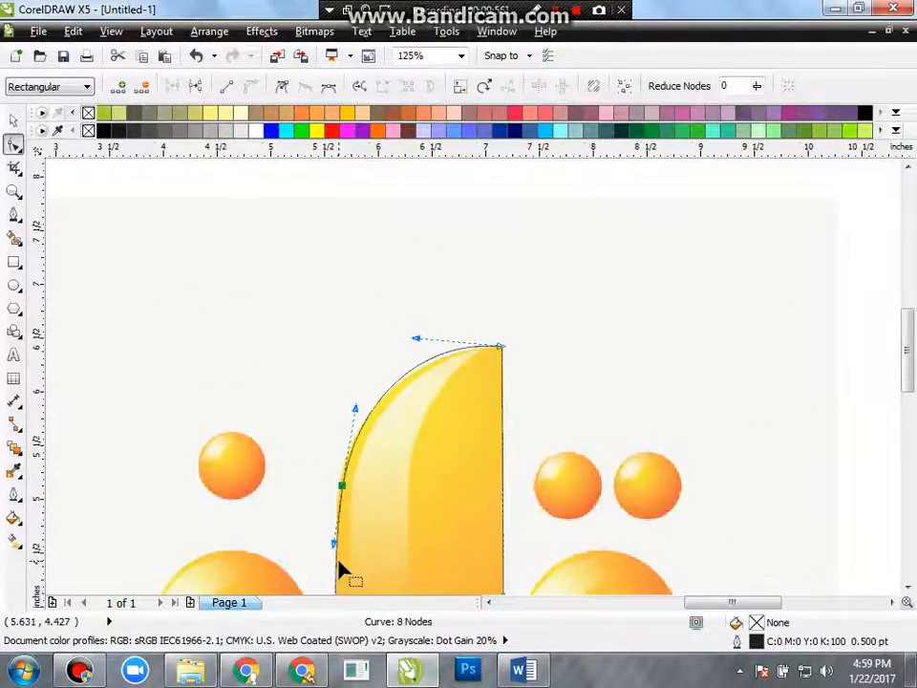
scroll(327, 501, up, 2)
scroll(320, 544, down, 2)
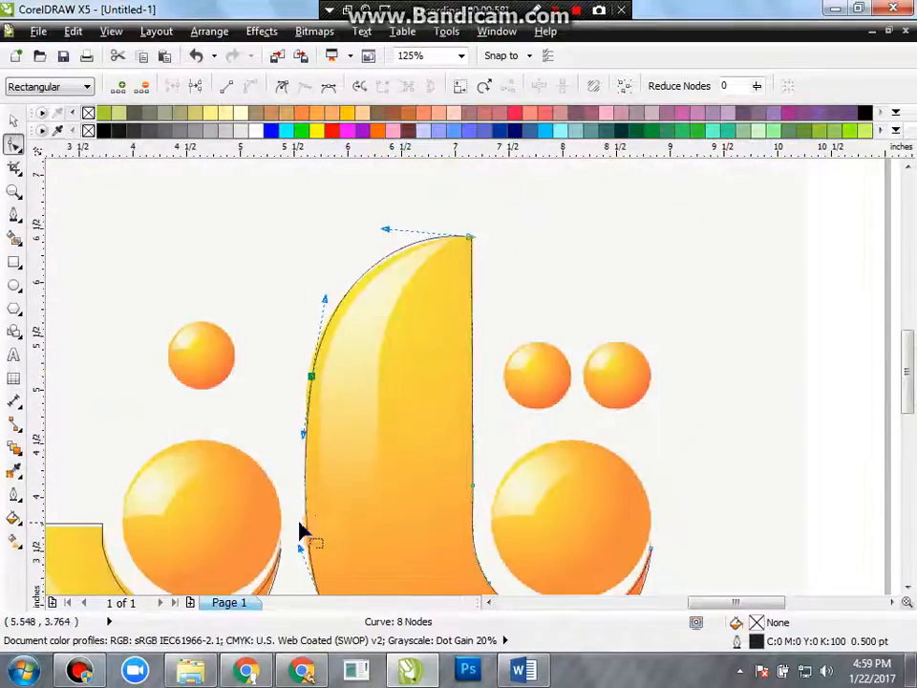